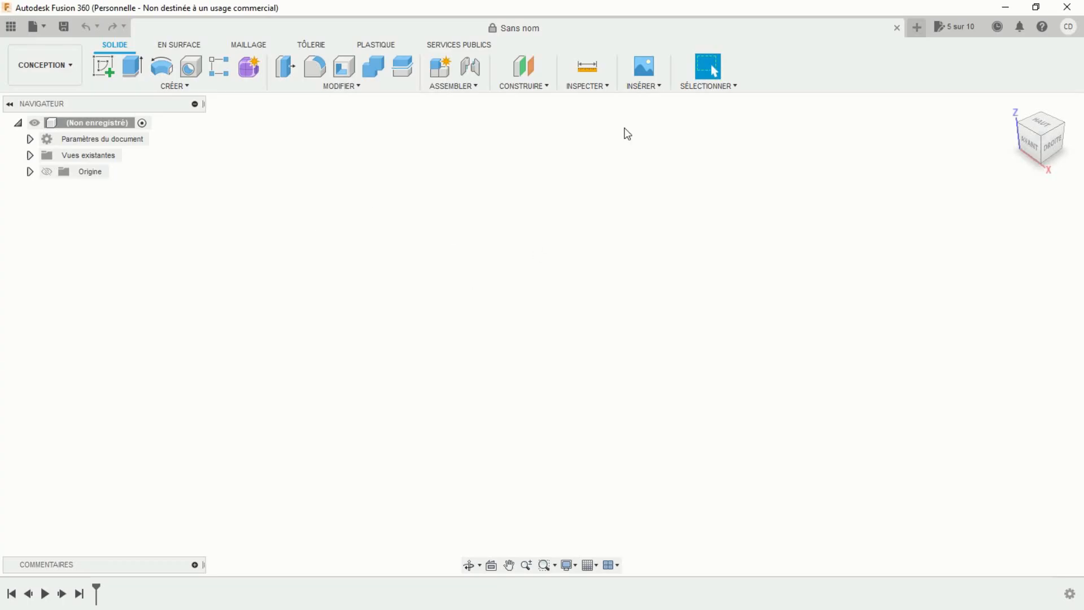
Insert the image Capture Pignon 1.PNG from the computer as a canvas on the XY plane
left_click(643, 88)
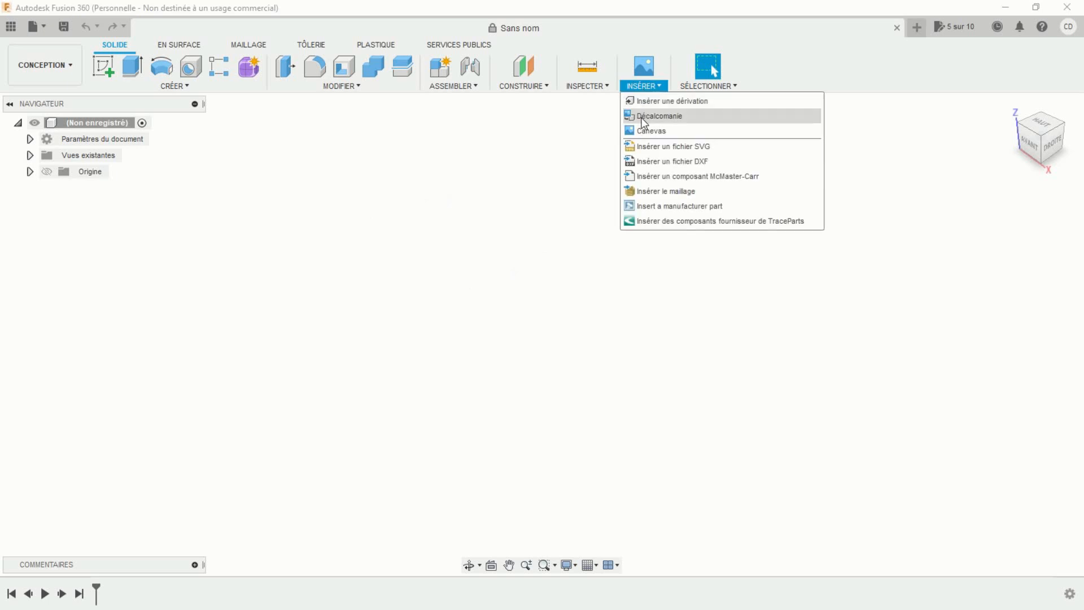
left_click(651, 134)
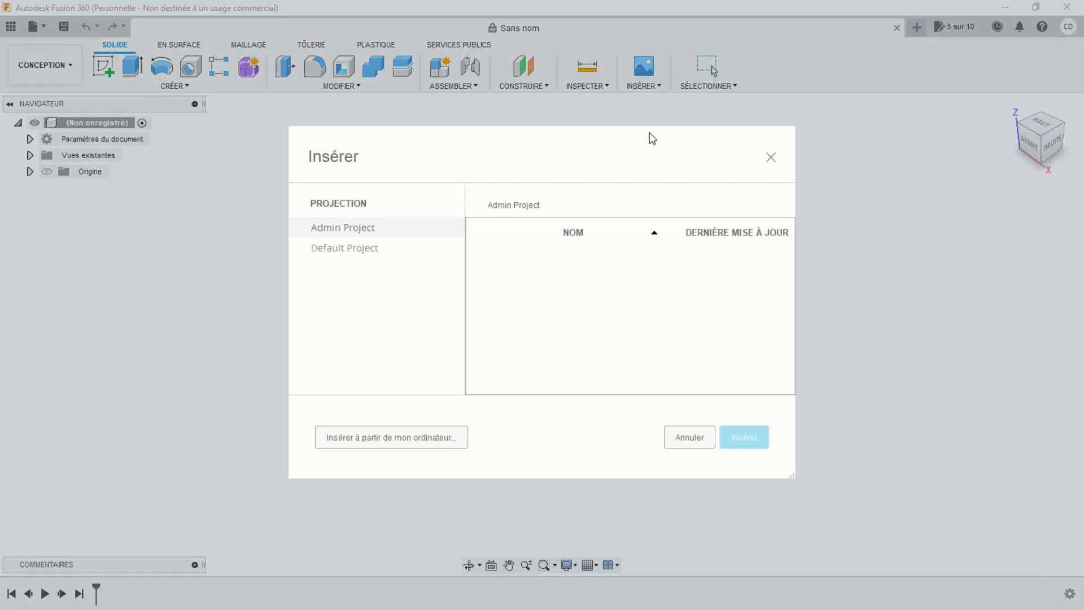
left_click(389, 438)
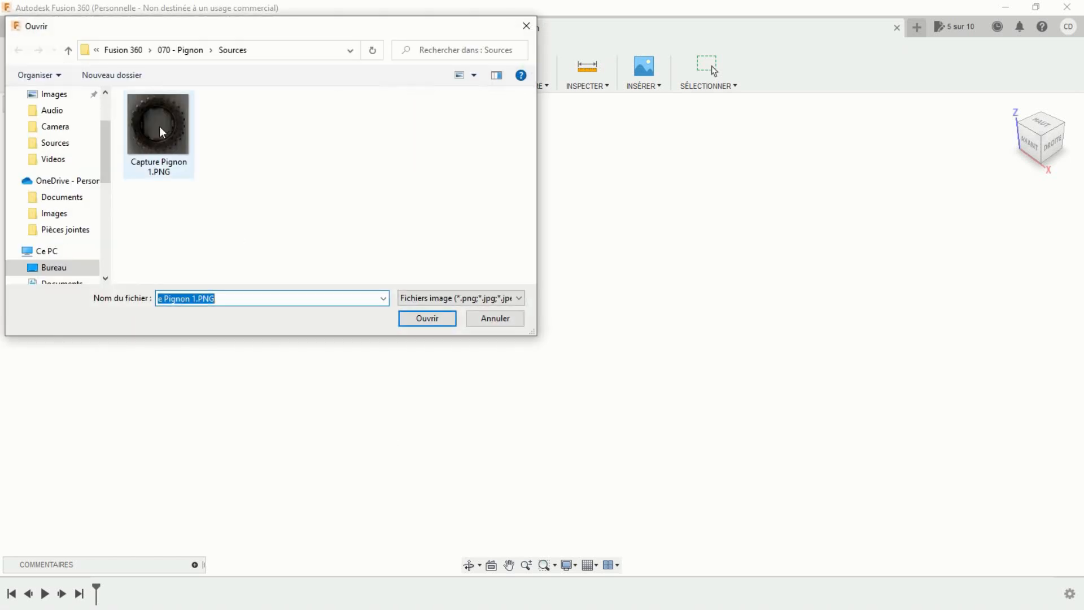
double_click(162, 131)
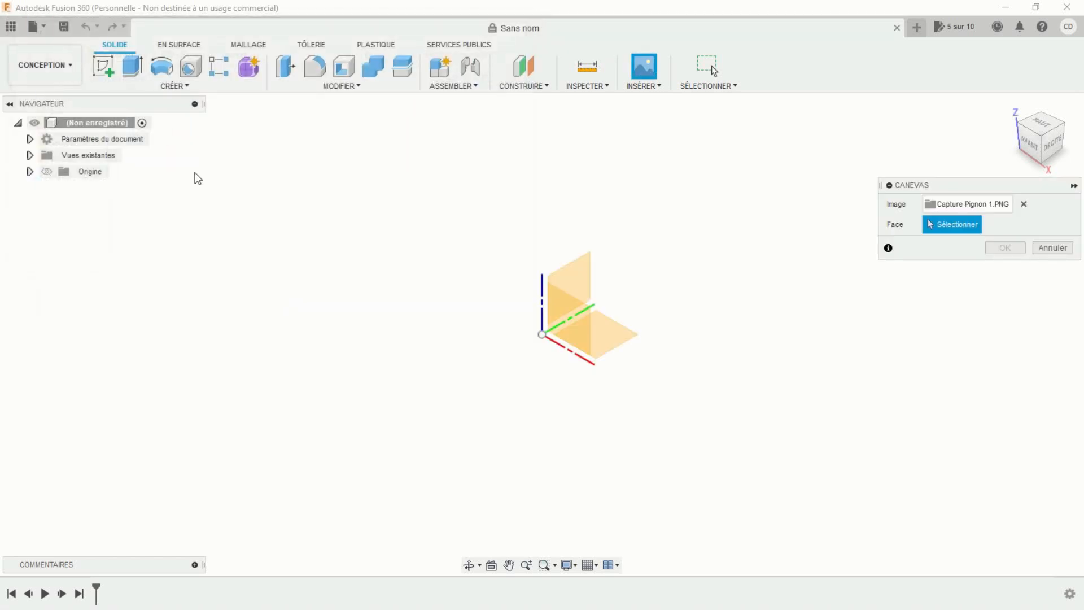
left_click(615, 341)
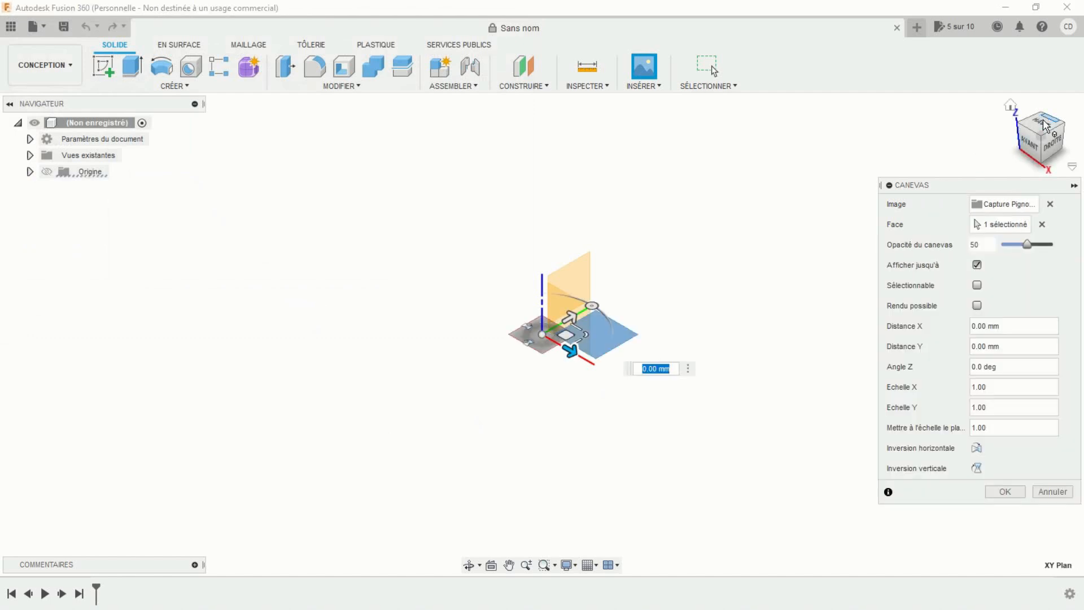
Scale the canvas uniformly by about 3.285 and accept its placement
scroll(656, 294, "up", 4)
middle_click_drag(546, 328, 656, 272)
scroll(646, 282, "up", 5)
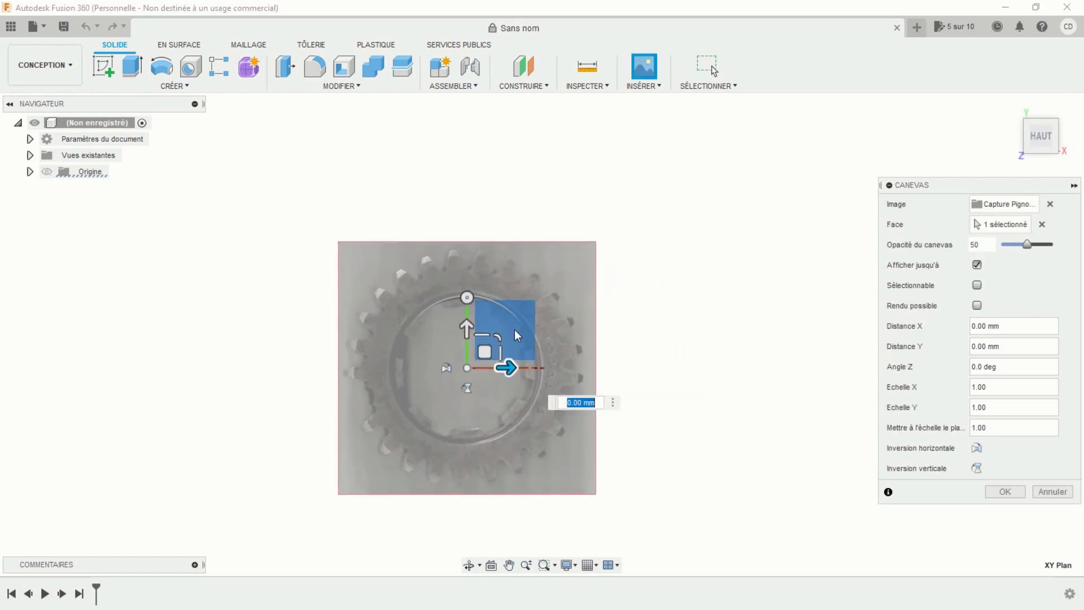
left_click_drag(501, 338, 625, 271)
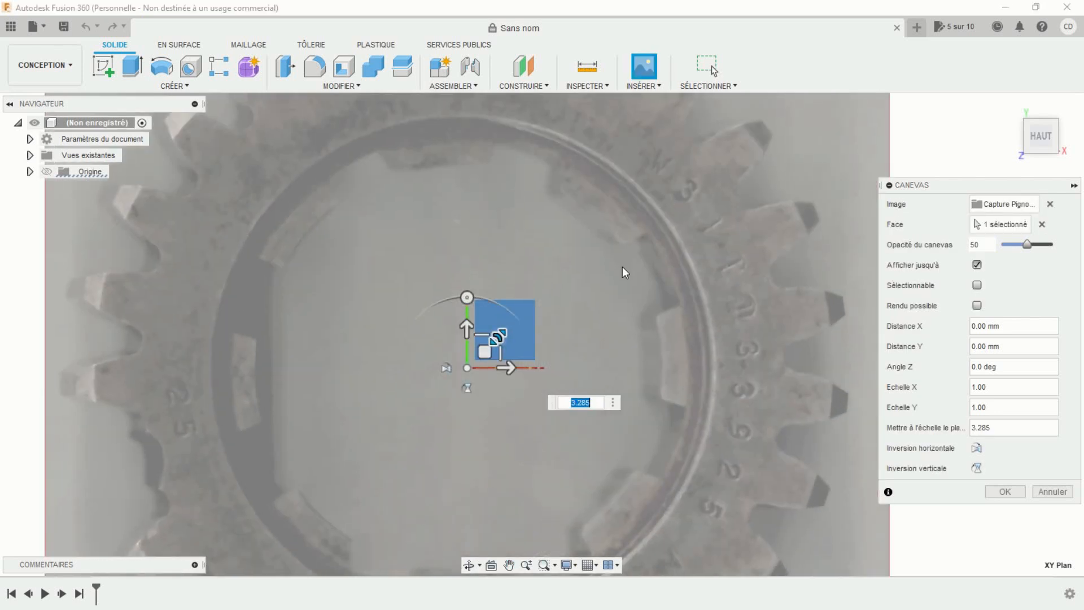
scroll(625, 271, "down", 3)
middle_click_drag(673, 302, 635, 316)
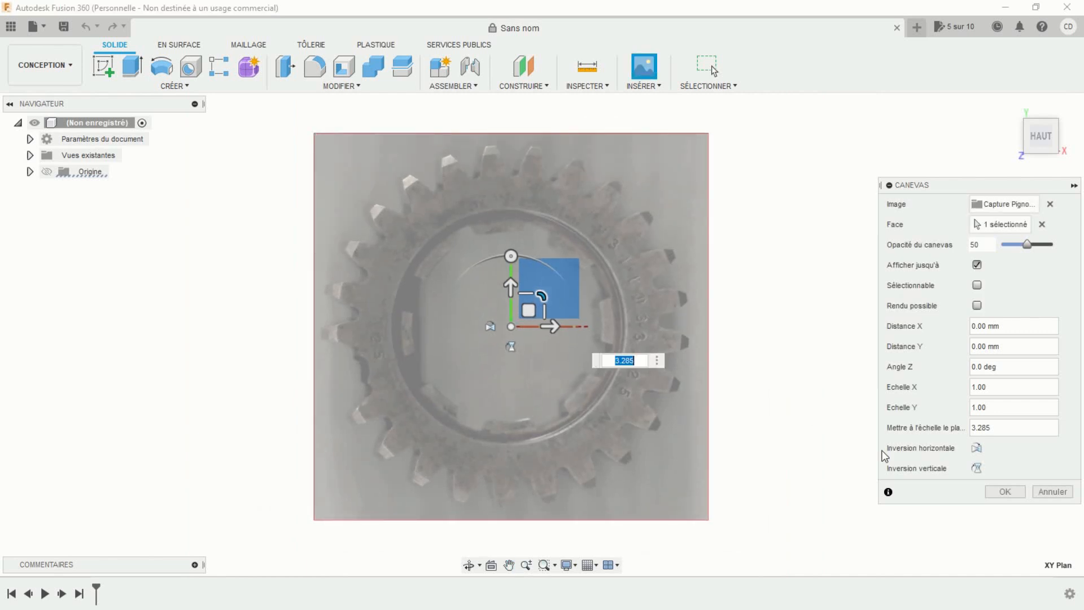
left_click(1006, 492)
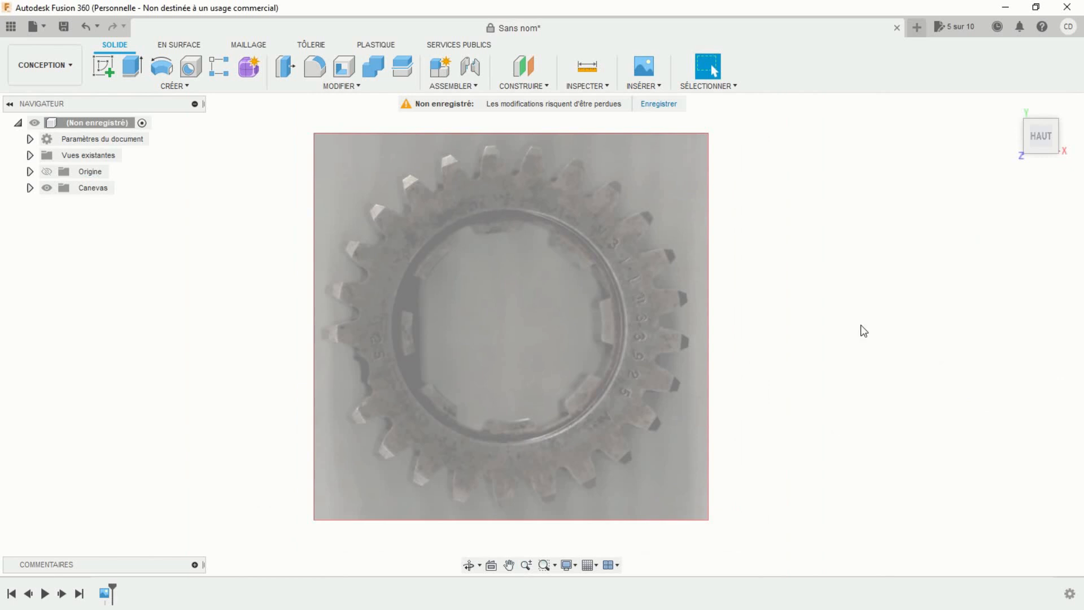
Run the Python version of the SpurGear script from the scripts and add-ins
left_click(459, 45)
left_click(192, 87)
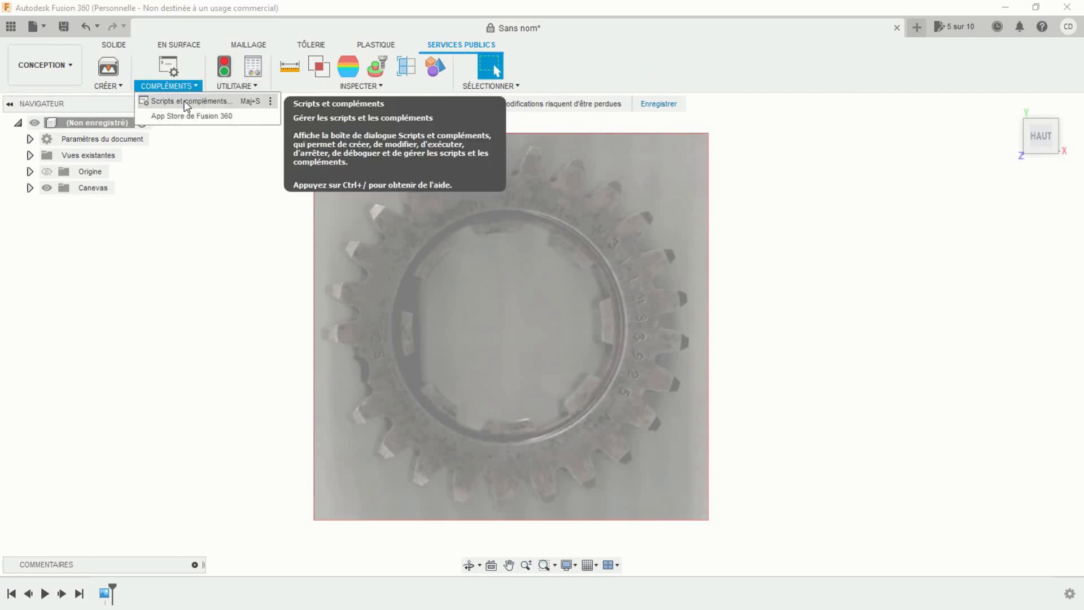
left_click(186, 102)
left_click_drag(721, 276, 721, 339)
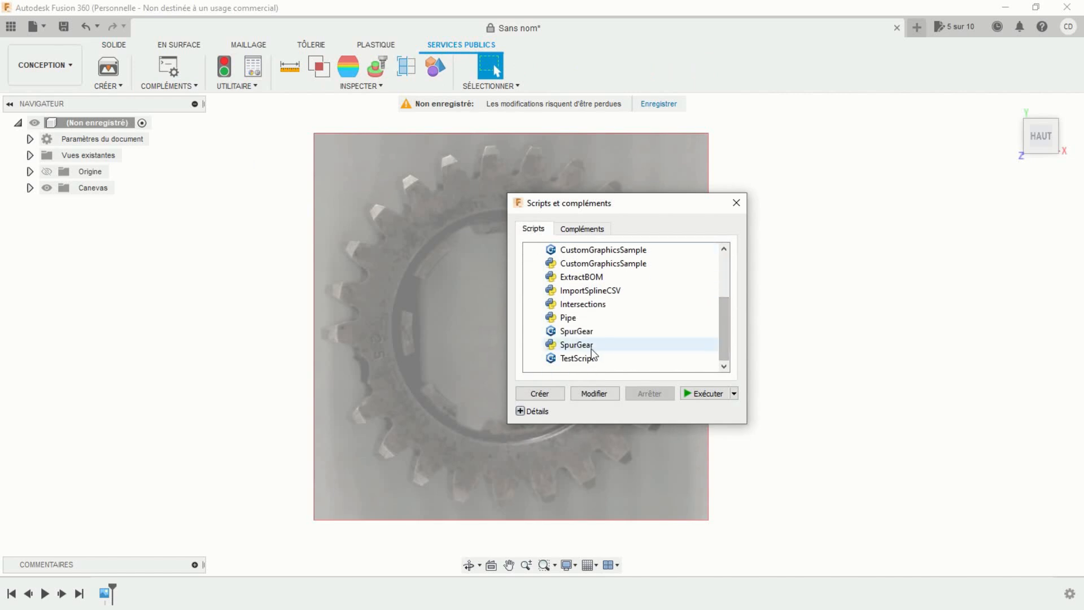
double_click(577, 344)
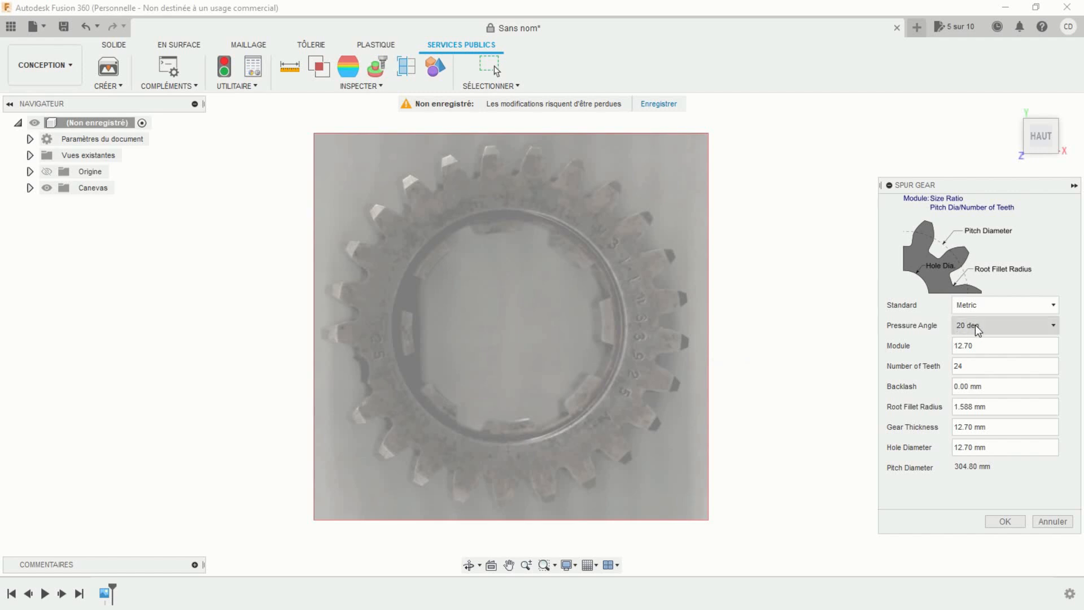
Generate a metric spur gear with module 3, 25 teeth, a gear thickness of 20 mm and a hole diameter of 0
left_click(977, 347)
type("3")
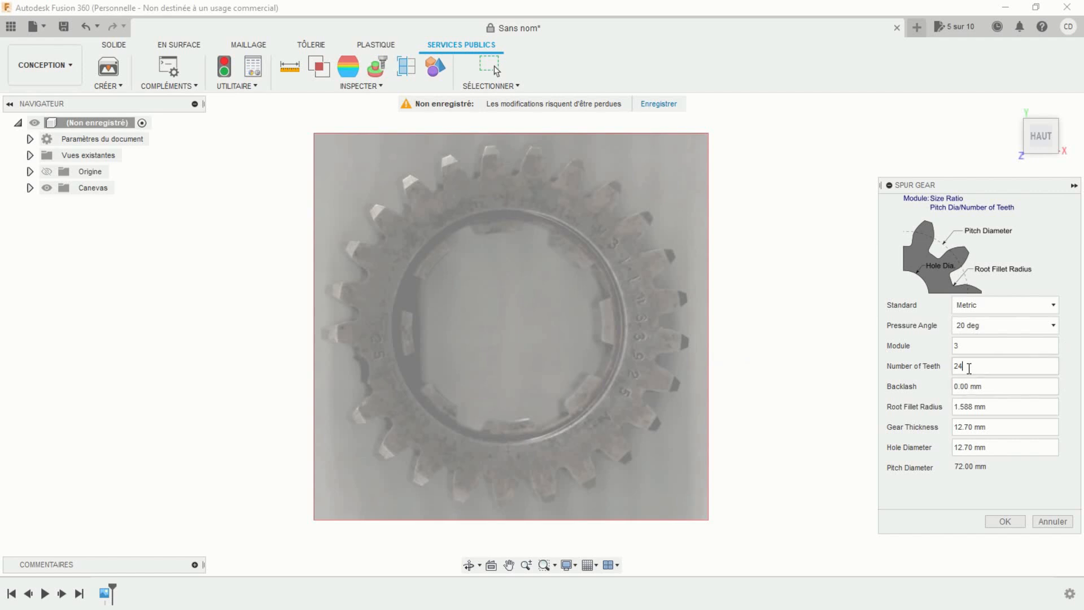
left_click(970, 367)
type("2")
left_click(991, 407)
left_click_drag(990, 426, 937, 429)
type("20")
left_click_drag(989, 447, 947, 450)
type("0")
left_click(1001, 520)
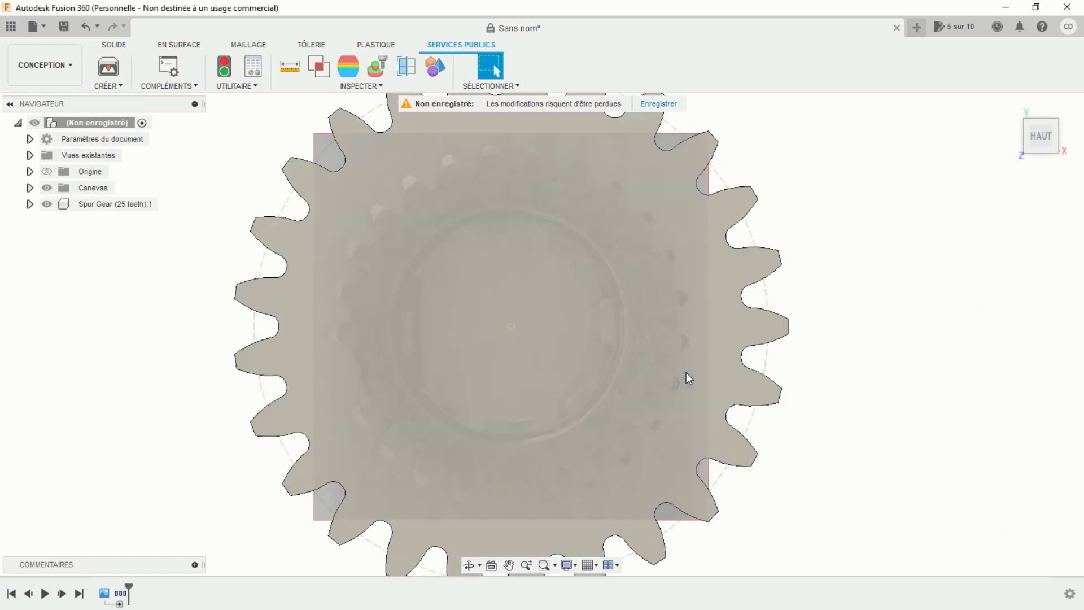
Edit the Capture Pignon 1 canvas, setting its opacity to 100 and scaling it uniformly by about 1.543 to match the gear
scroll(686, 371, "down", 3)
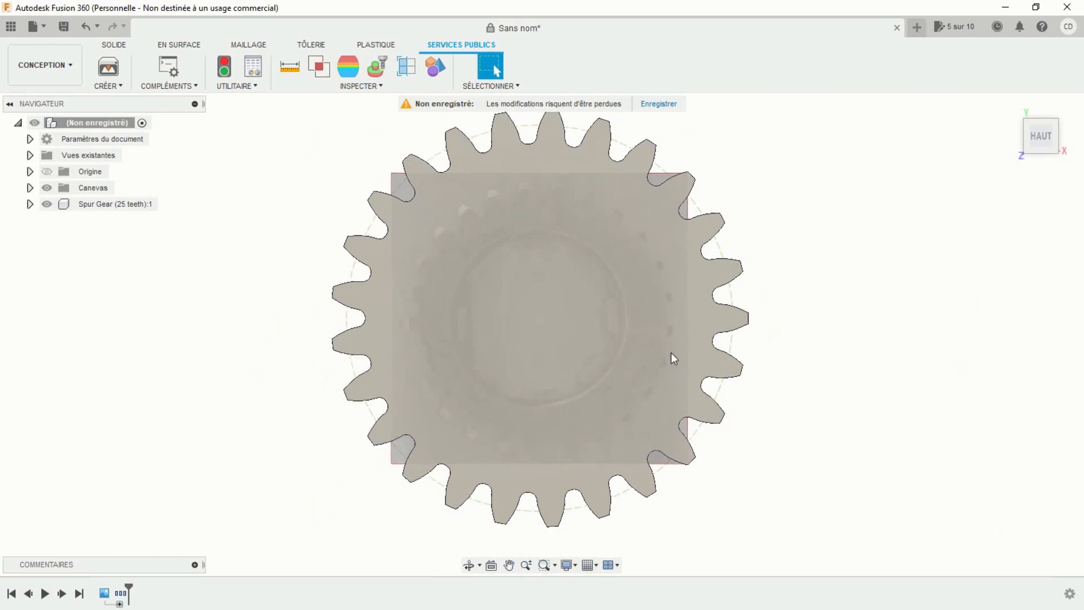
left_click(30, 188)
right_click(100, 208)
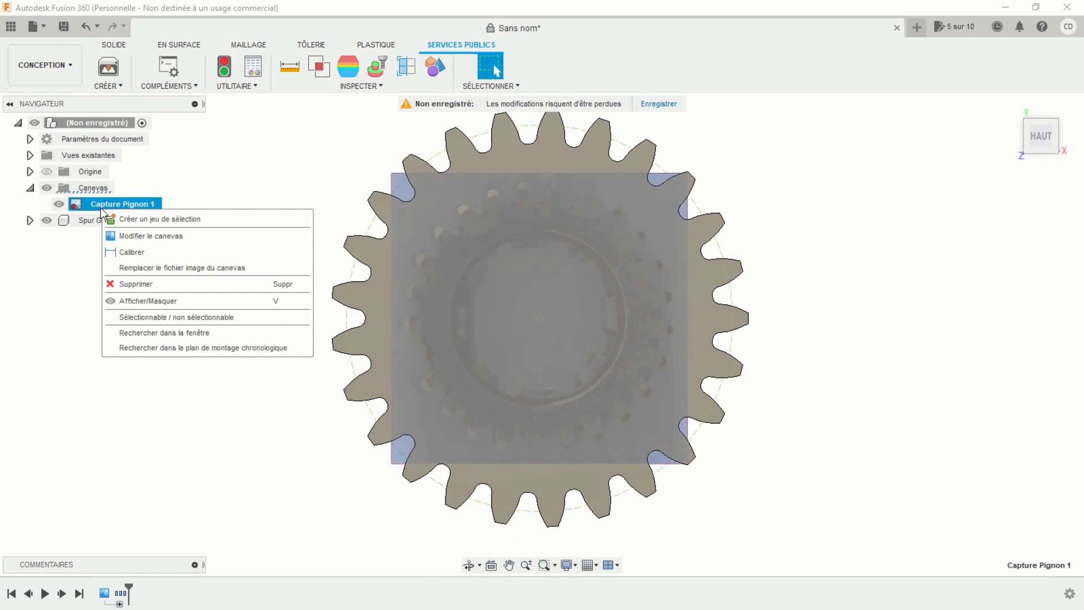
left_click(126, 236)
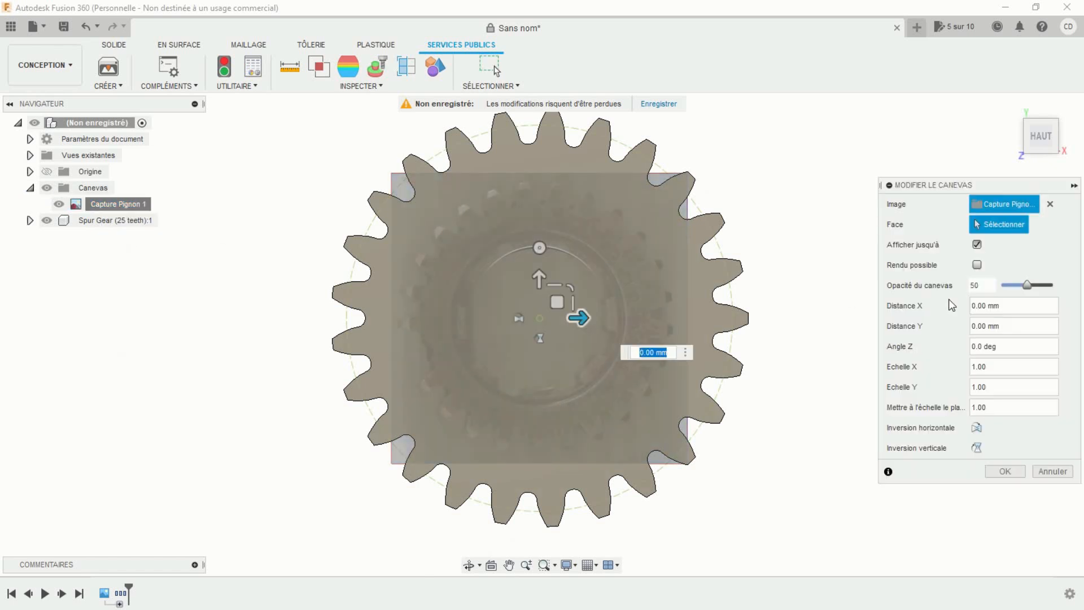
left_click_drag(1027, 285, 1059, 287)
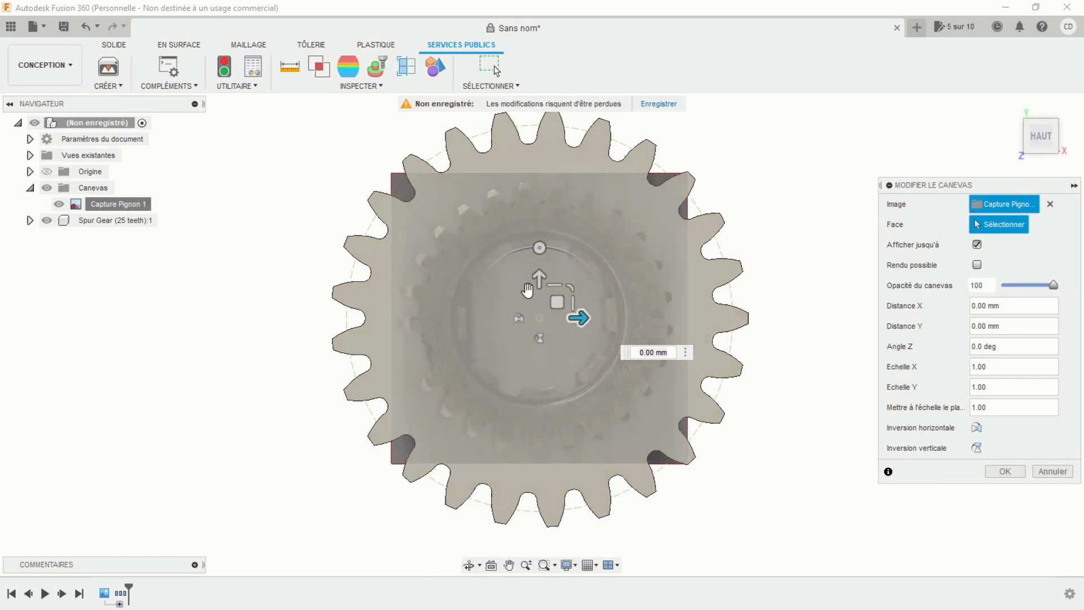
left_click_drag(569, 290, 585, 281)
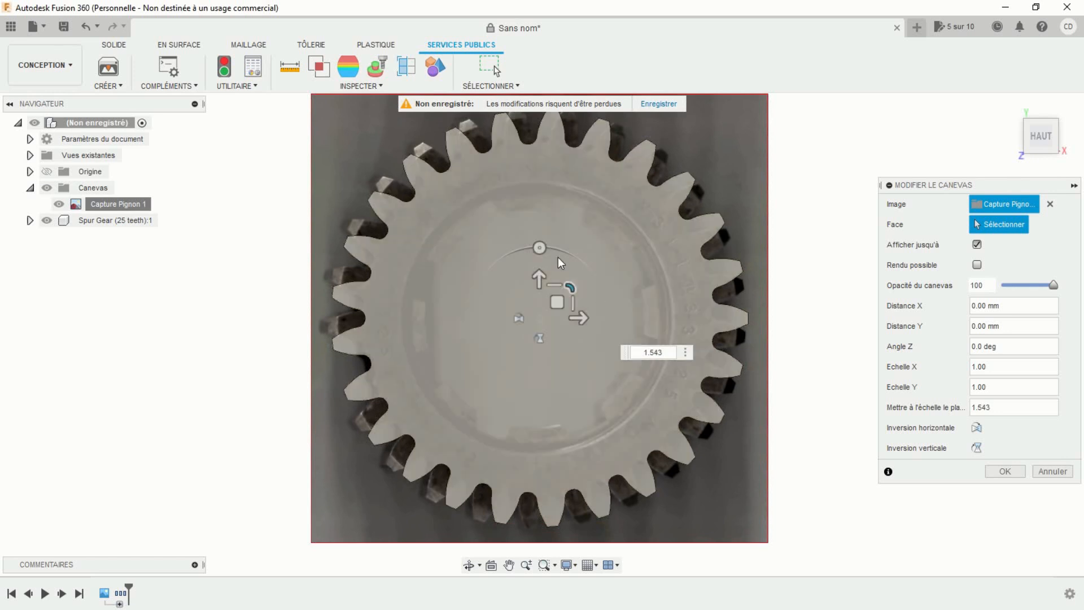
Rotate the canvas by about 19.6 degrees and shift it about 0.48 mm in X to line up with the gear teeth
left_click_drag(540, 247, 510, 239)
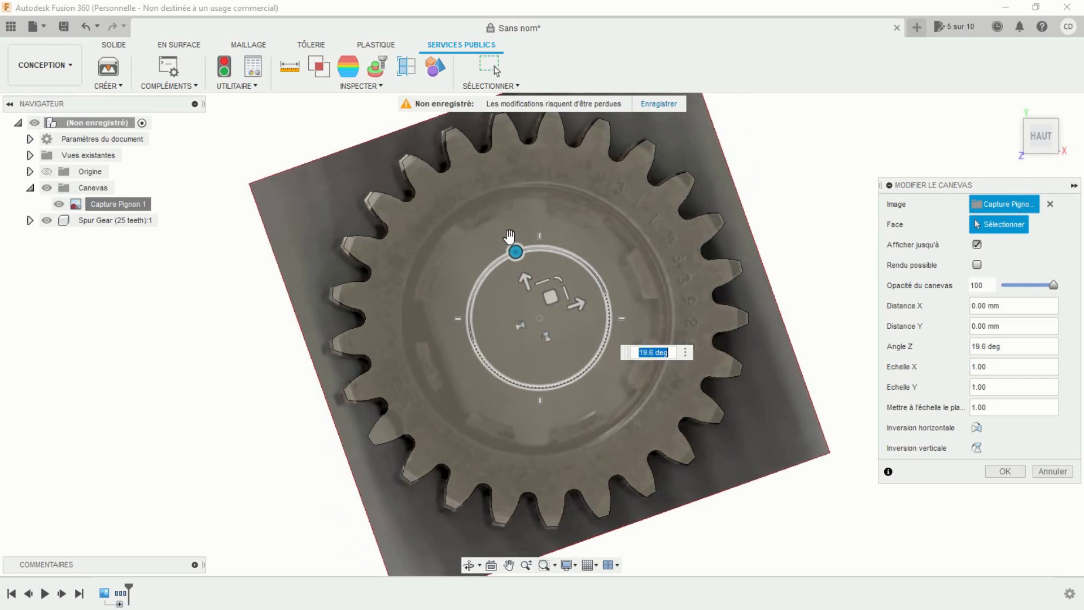
scroll(477, 280, "up", 2)
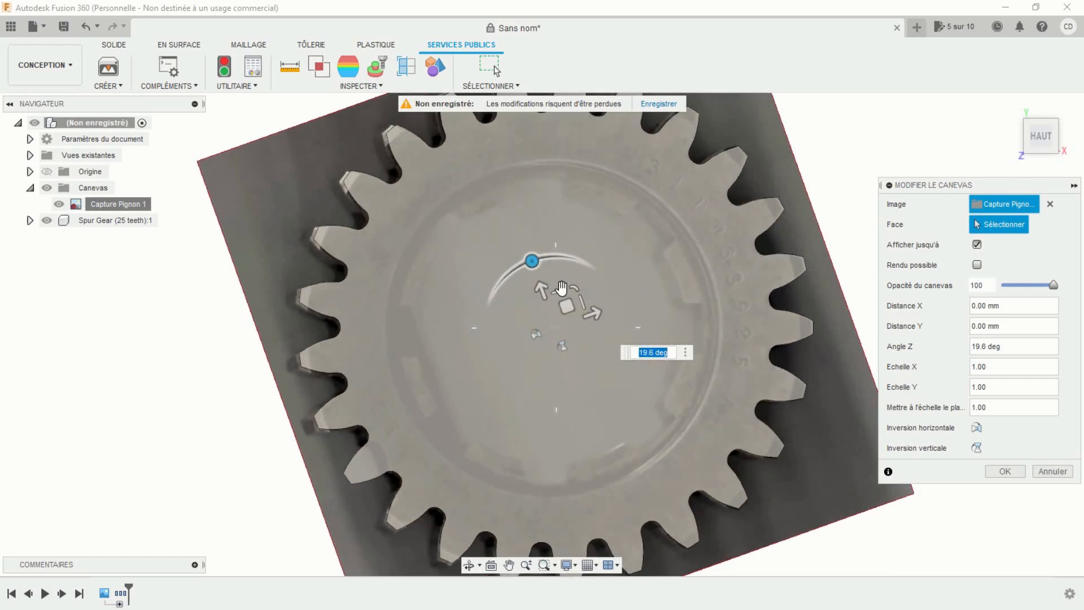
left_click_drag(600, 310, 600, 308)
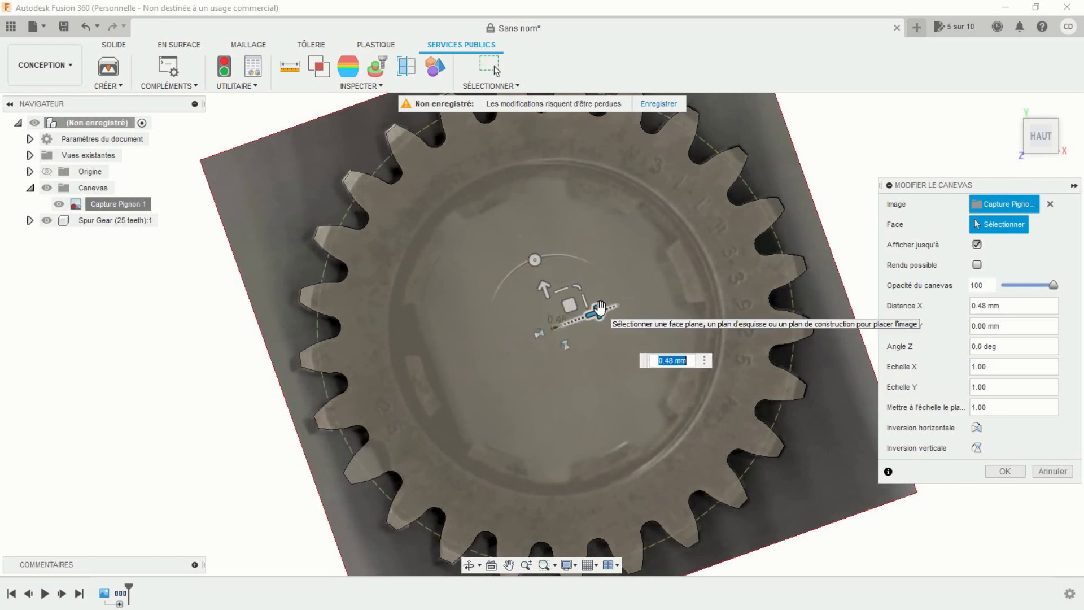
scroll(580, 359, "down", 5)
middle_click_drag(579, 358, 522, 362)
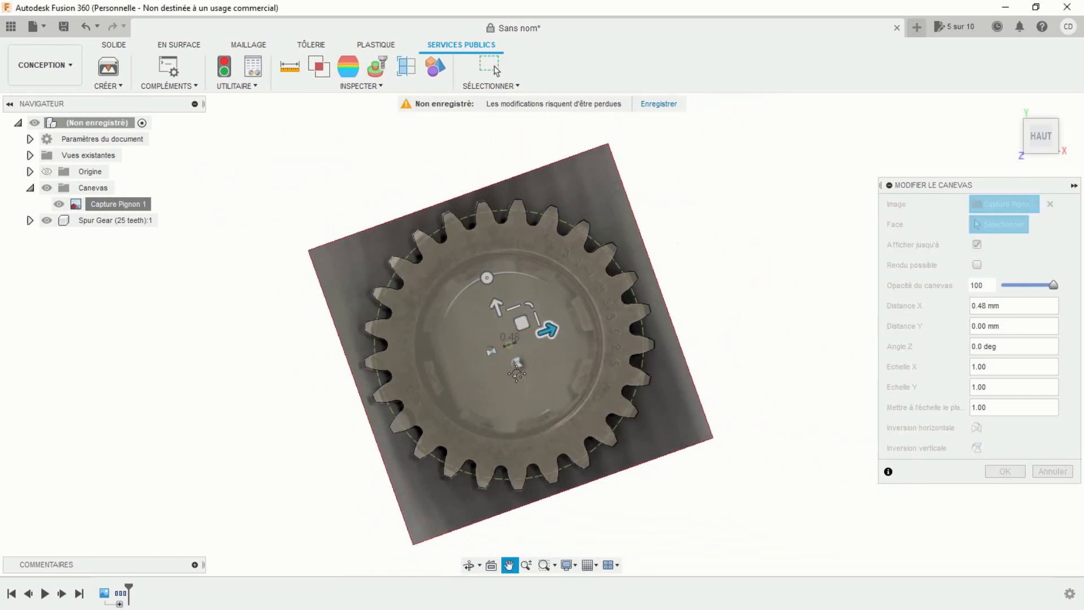
scroll(533, 370, "up", 1)
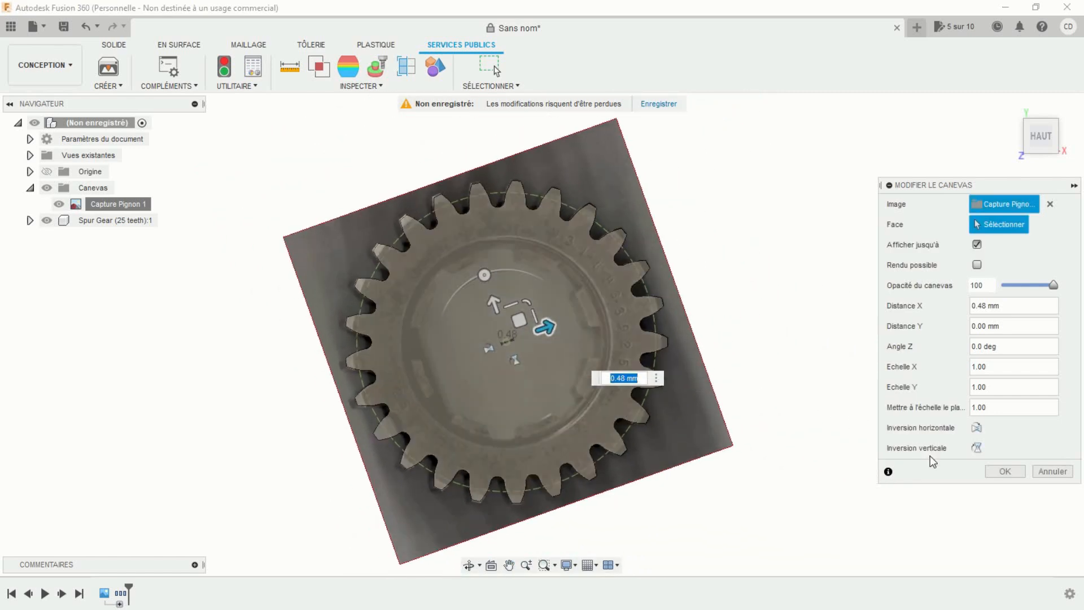
left_click(1005, 471)
View the gear in 3D and hide the Capture Pignon 1 canvas
middle_click_drag(709, 325, 758, 325)
middle_click_drag(405, 303, 468, 303, "shift")
middle_click_drag(468, 304, 405, 333)
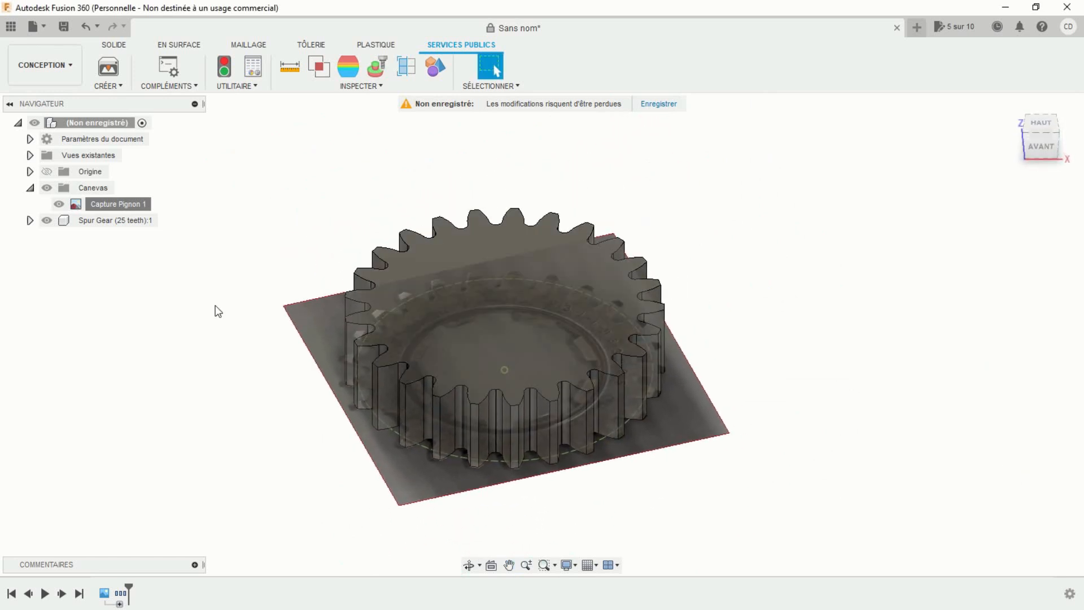
left_click(59, 203)
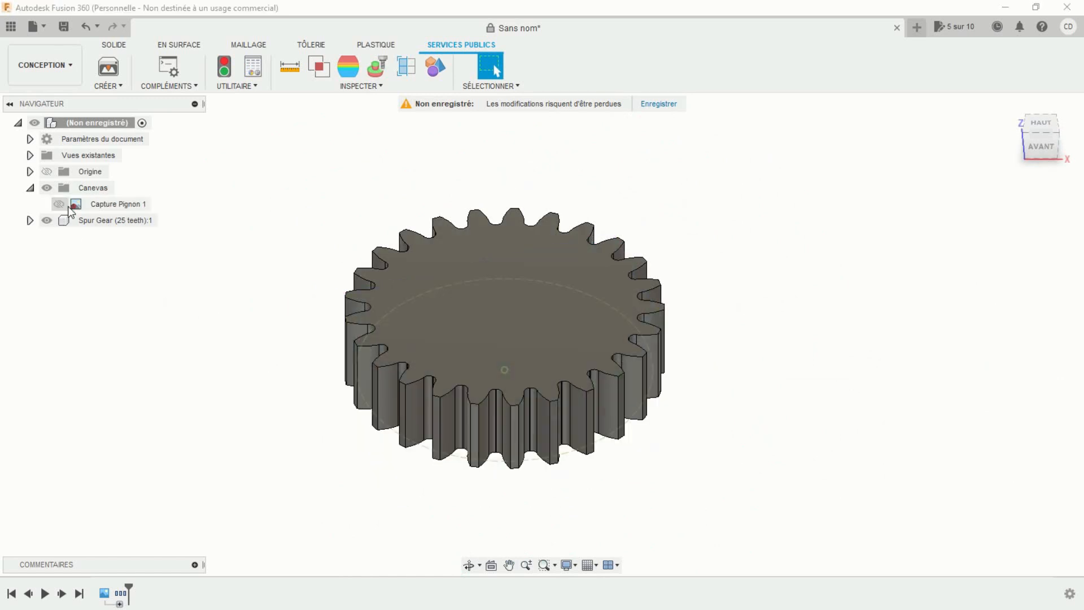
middle_click_drag(268, 162, 286, 188)
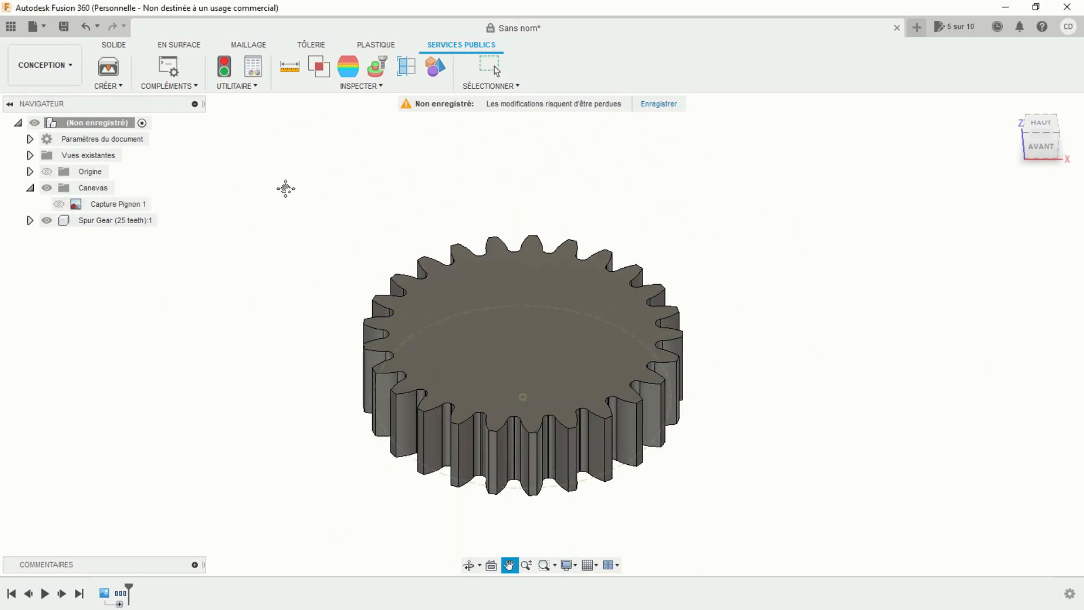
Sketch a circle 59.9 mm in diameter on the gear's top face, centred on the origin, and finish the sketch
left_click(115, 44)
left_click(104, 69)
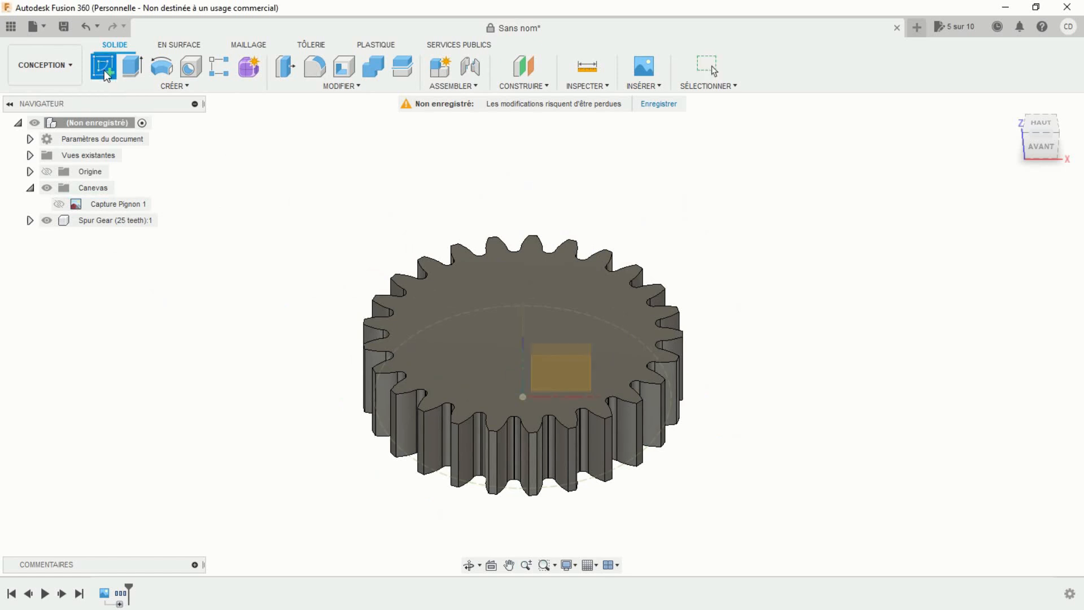
left_click(457, 358)
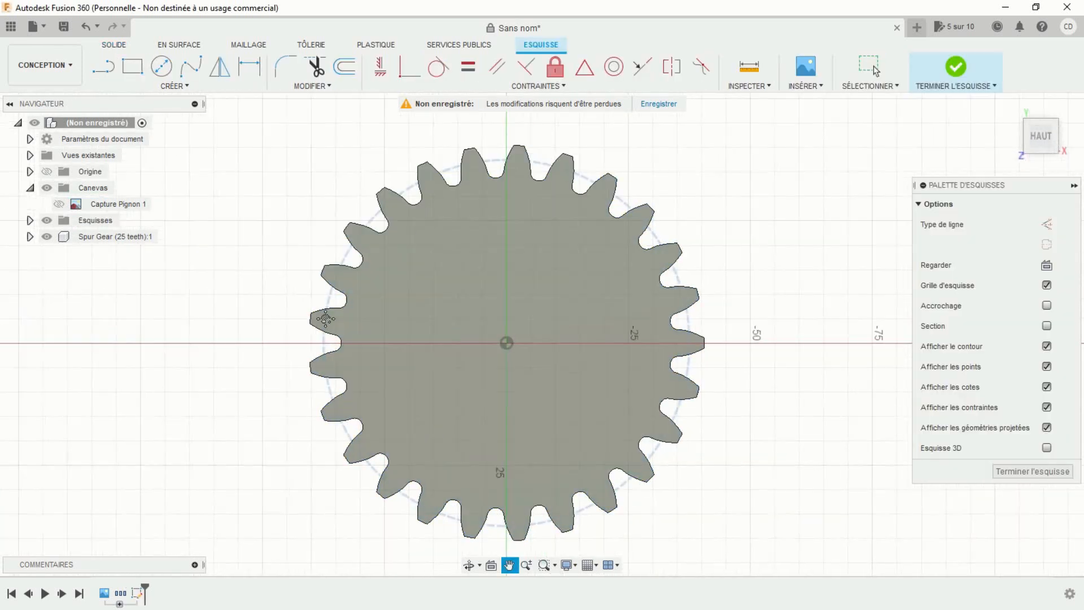
left_click(162, 67)
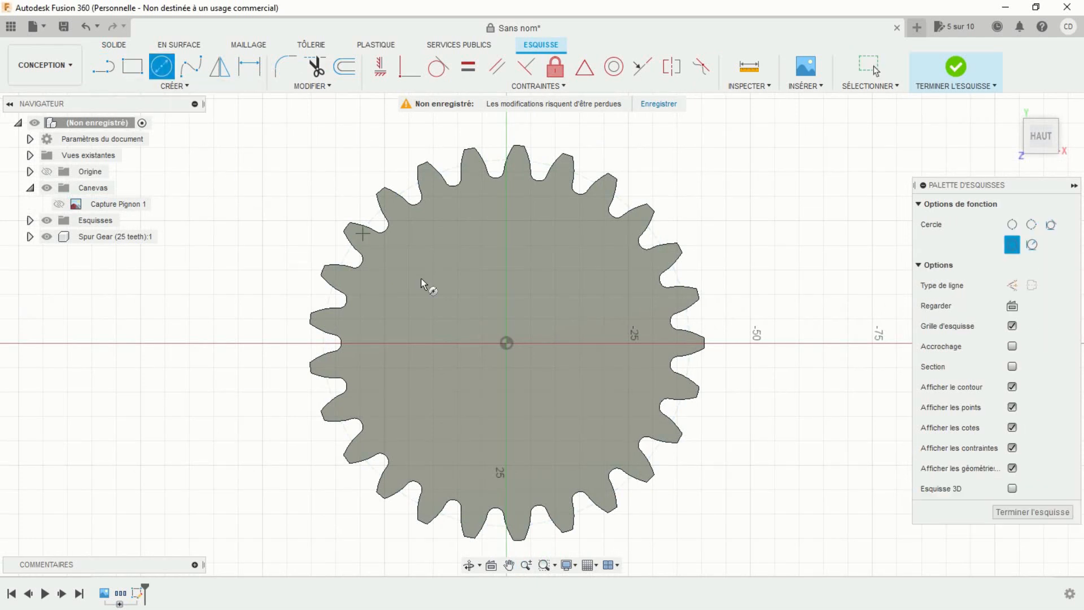
left_click(507, 343)
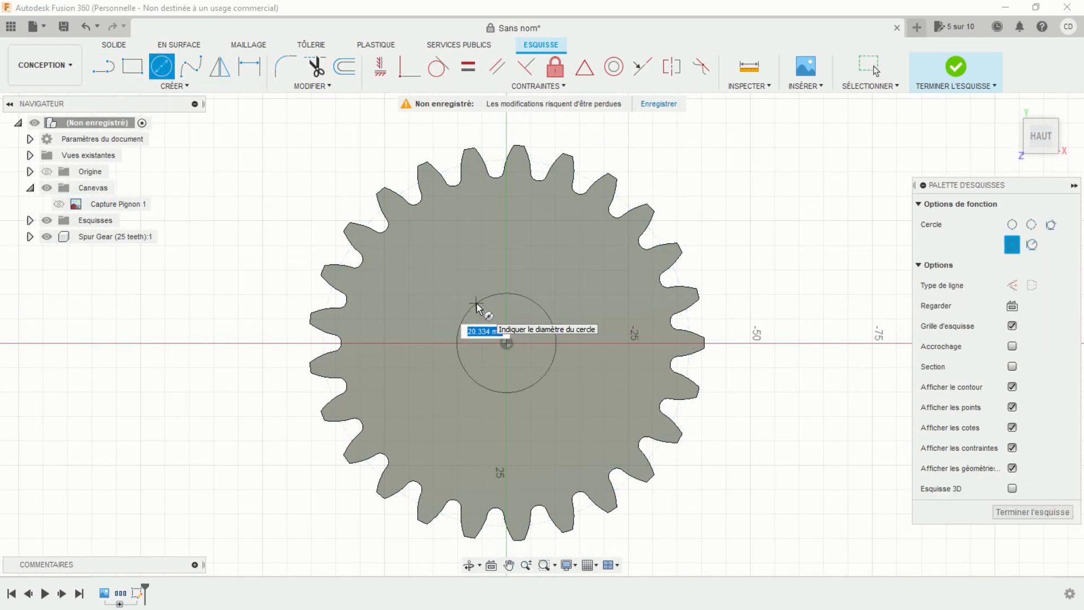
type("59.9")
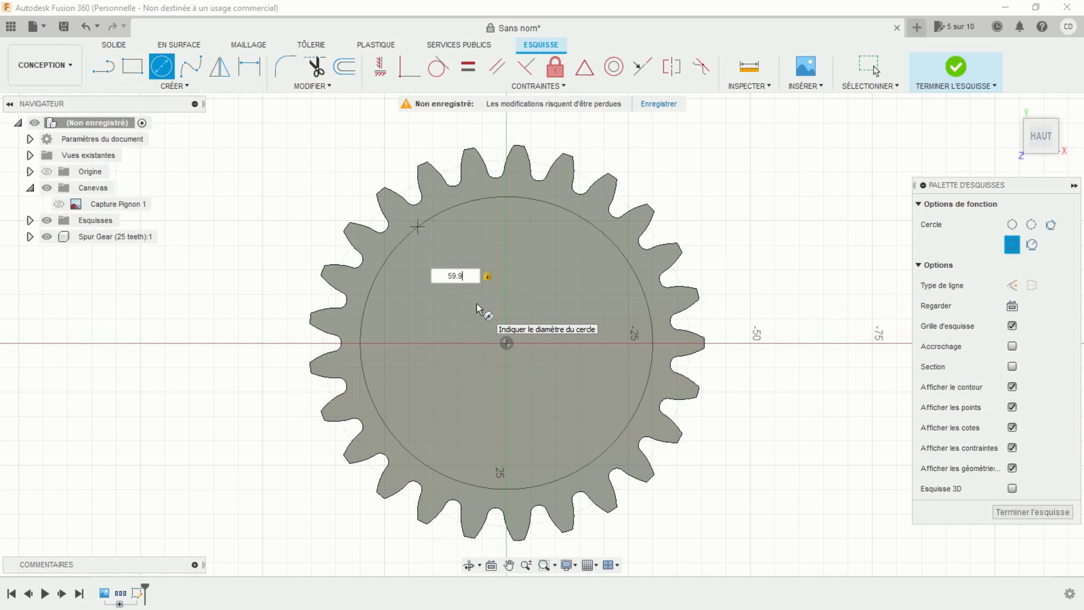
key("Return")
key("Escape")
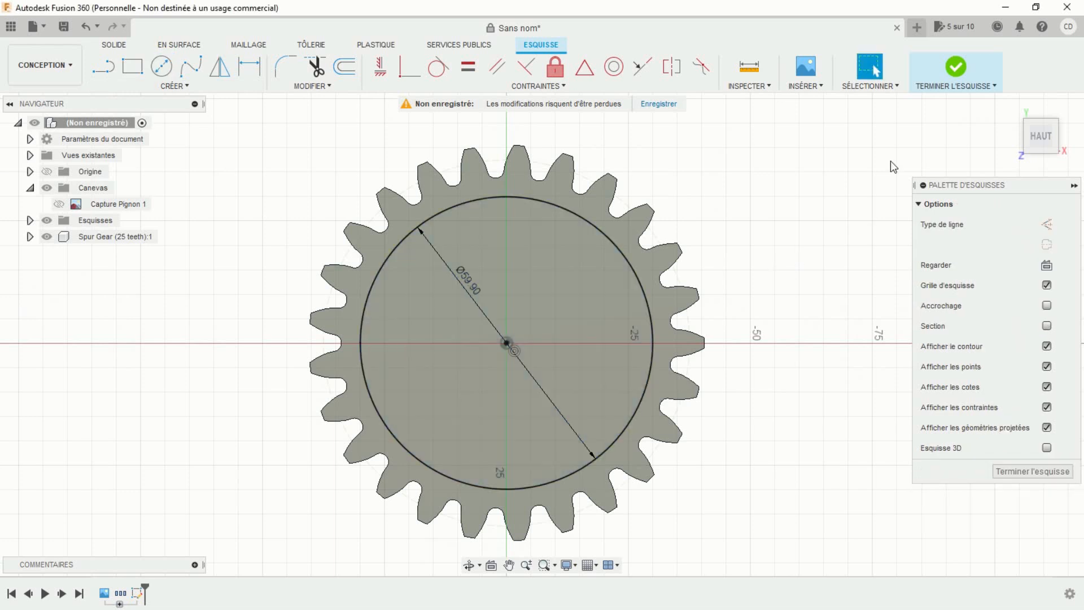
left_click(951, 66)
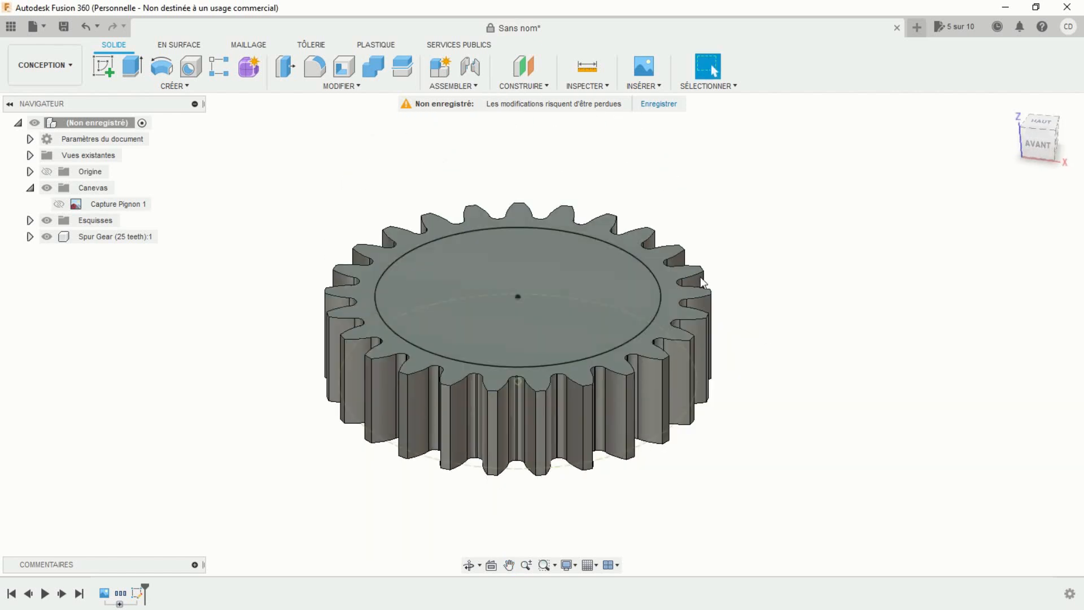
Extrude the circular profile on the gear's top face upward by 27-20.2 mm, joined to the gear
left_click(133, 67)
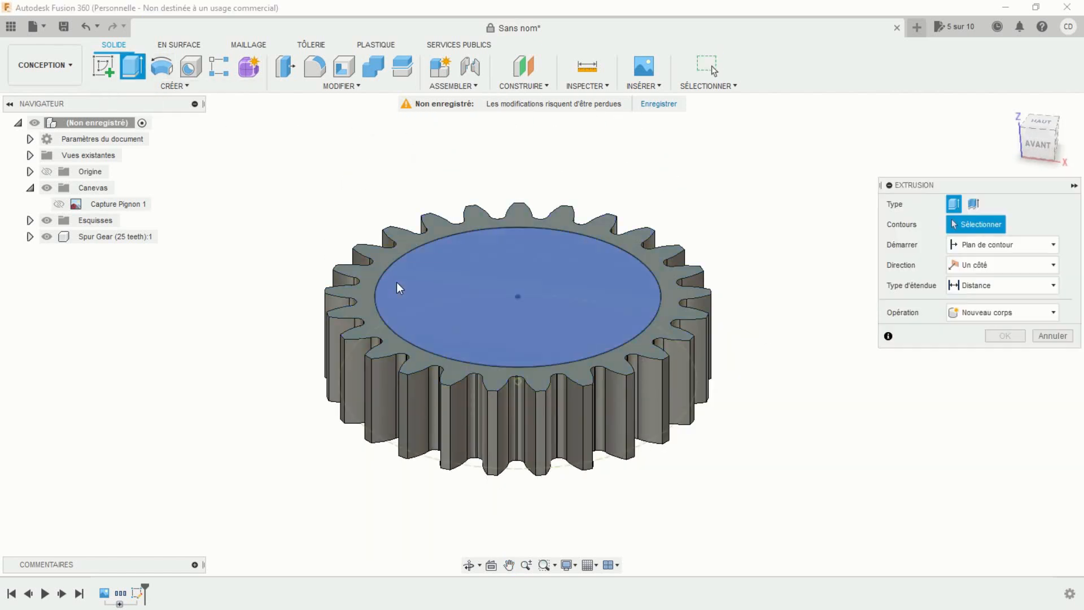
left_click(428, 282)
left_click_drag(516, 286, 518, 266)
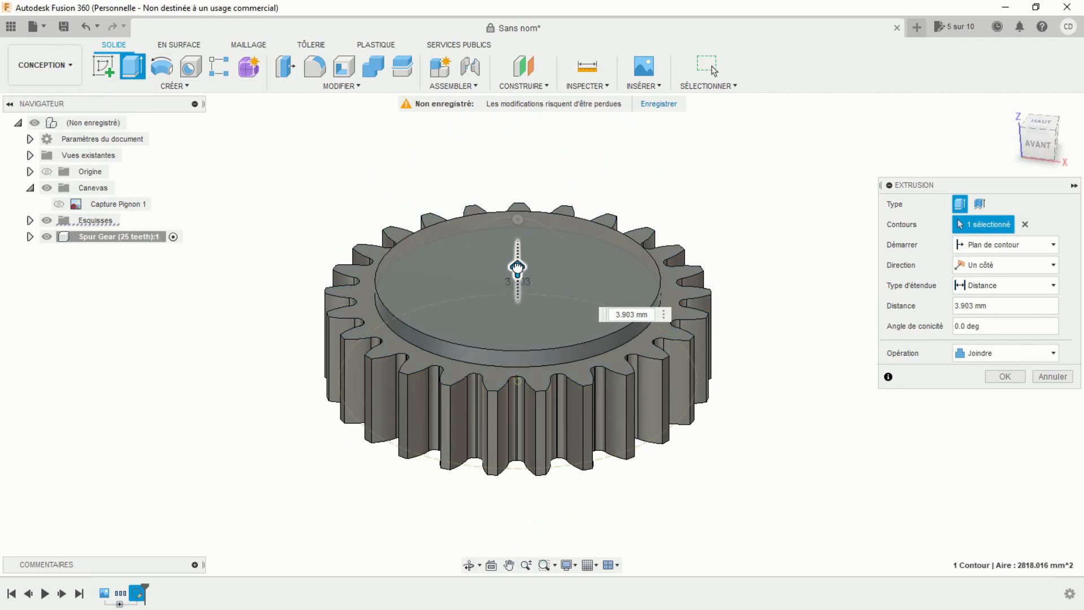
type("27-20.2")
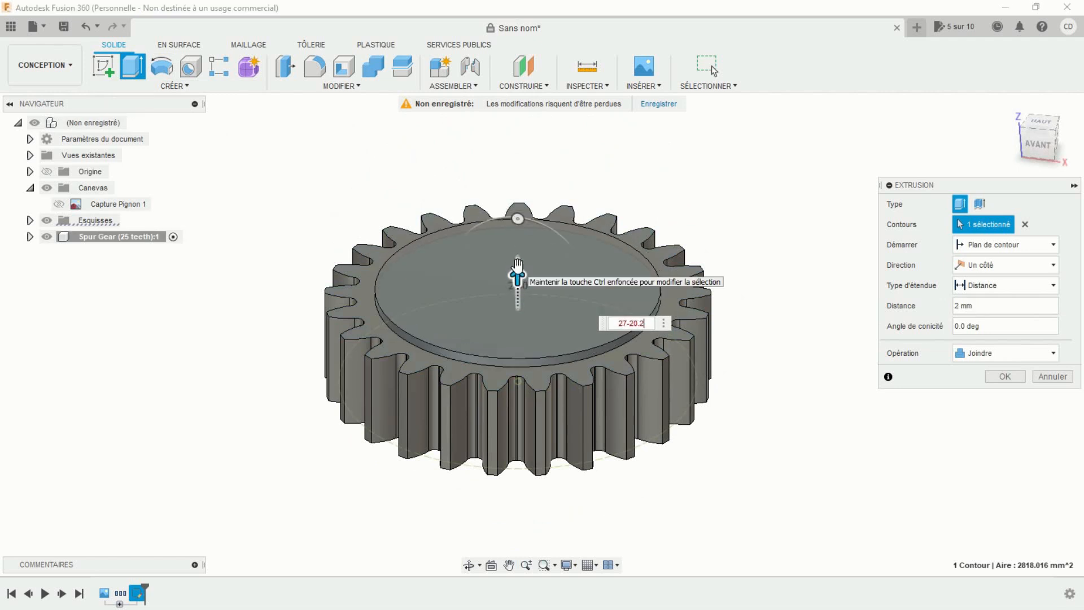
key("Return")
key("Return")
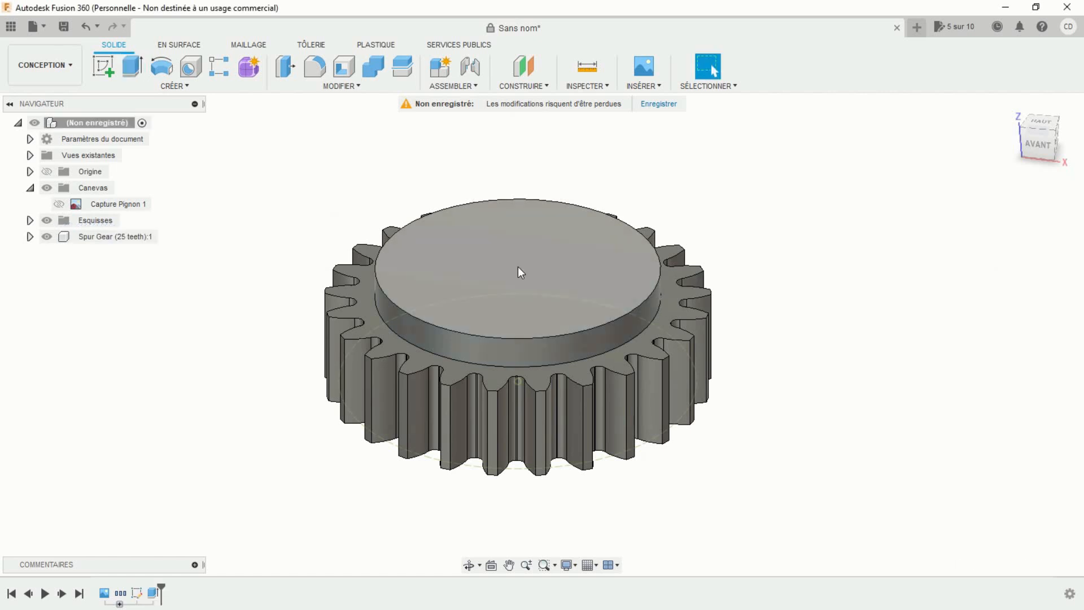
Add a 4 mm equal-distance chamfer along the edge where the raised disc meets the gear's top face
scroll(382, 252, "up", 2)
middle_click_drag(402, 284, 377, 277)
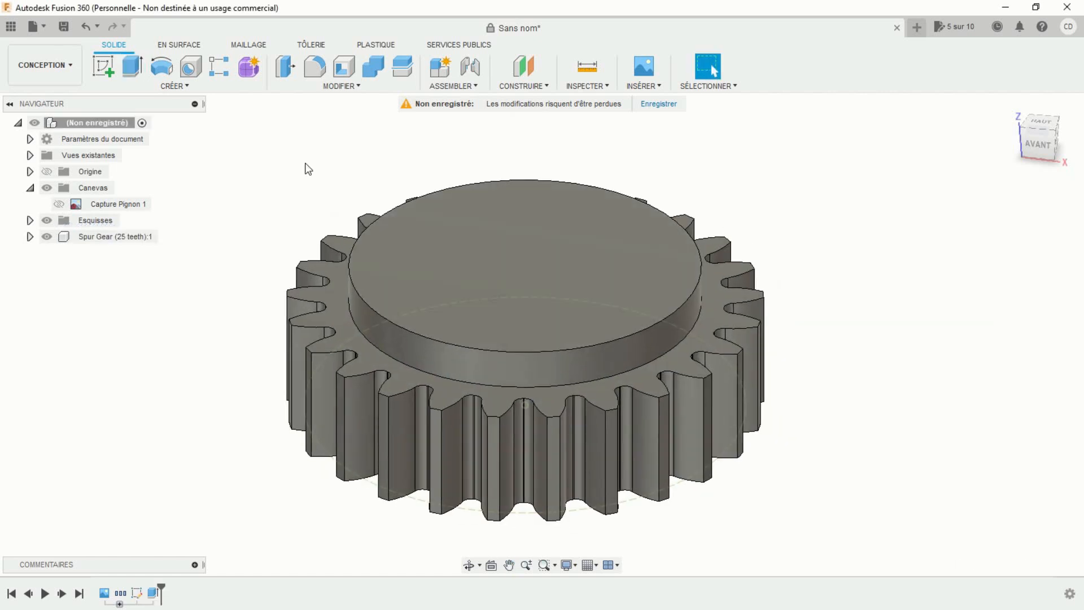
left_click(337, 86)
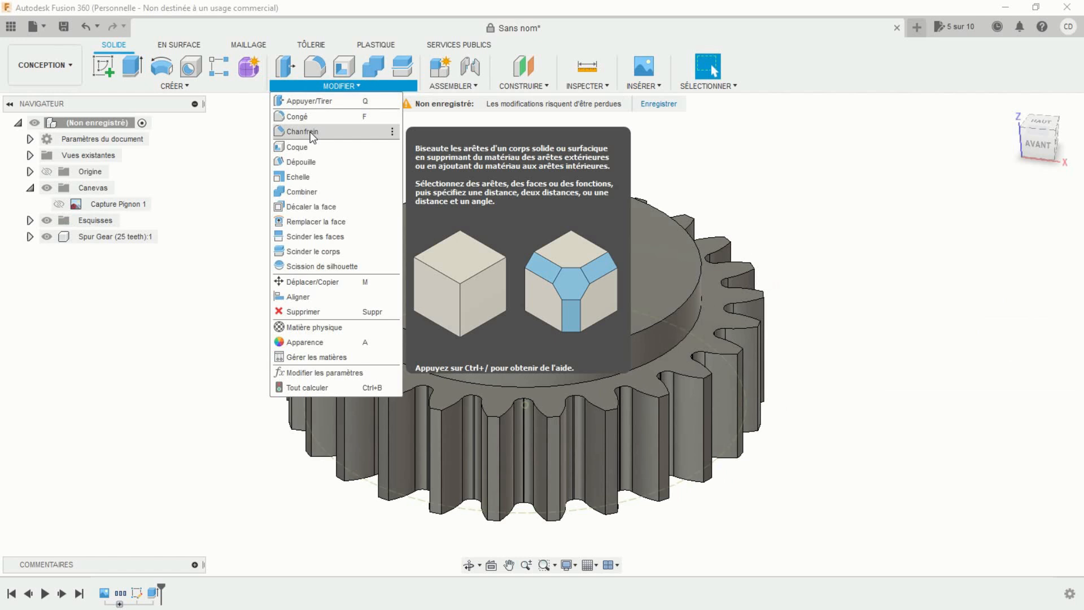
left_click(310, 131)
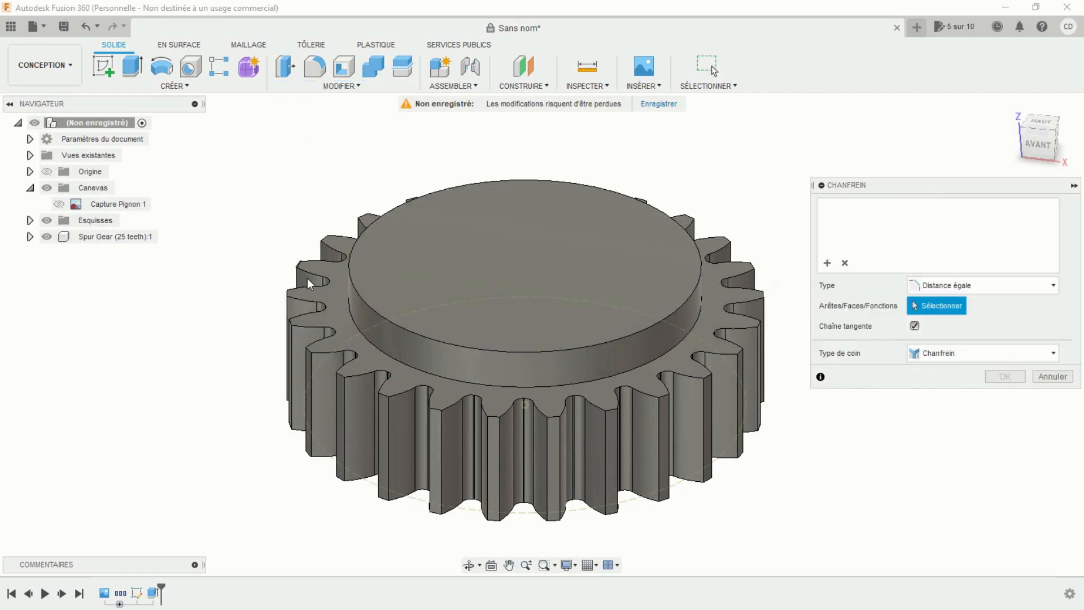
left_click(350, 323)
type("4")
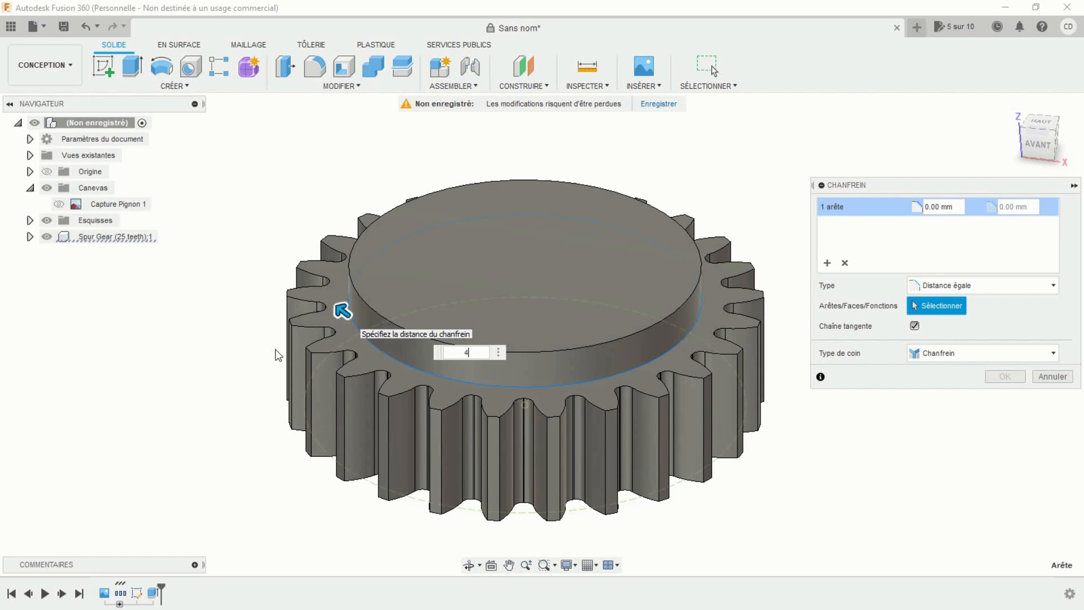
key("Return")
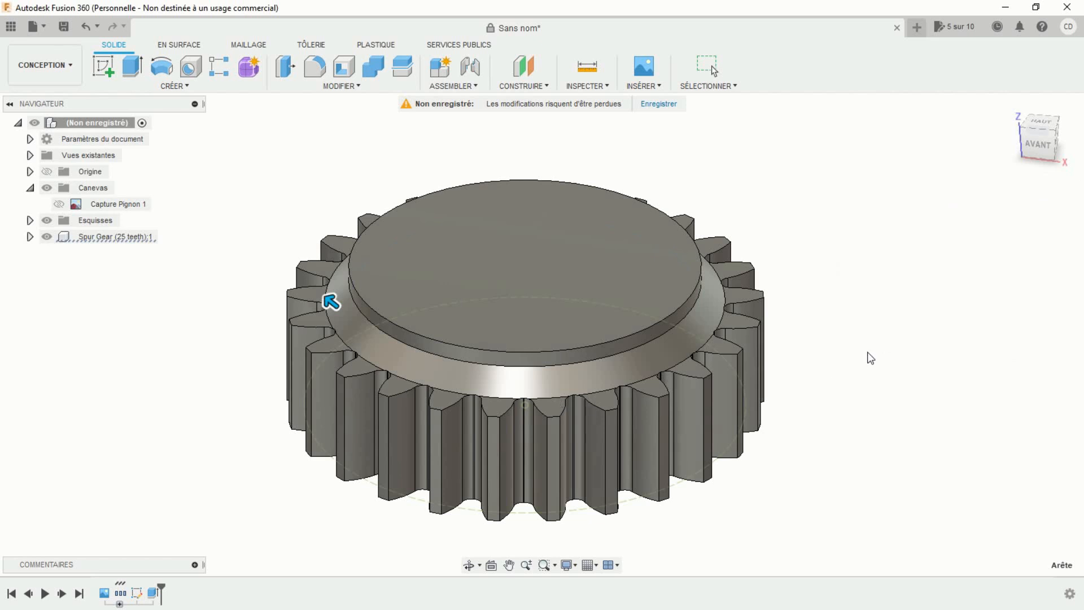
Sketch a circle 52 mm in diameter on the gear's bottom face, centred on the origin, and finish the sketch
middle_click_drag(870, 335, 790, 275)
middle_click_drag(791, 275, 808, 273)
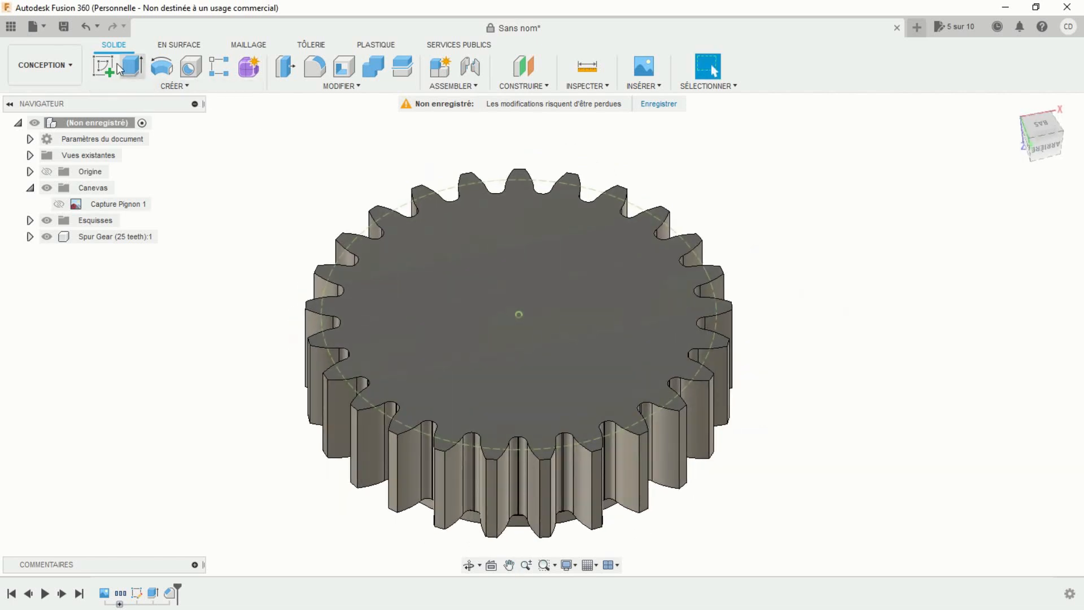
left_click(105, 67)
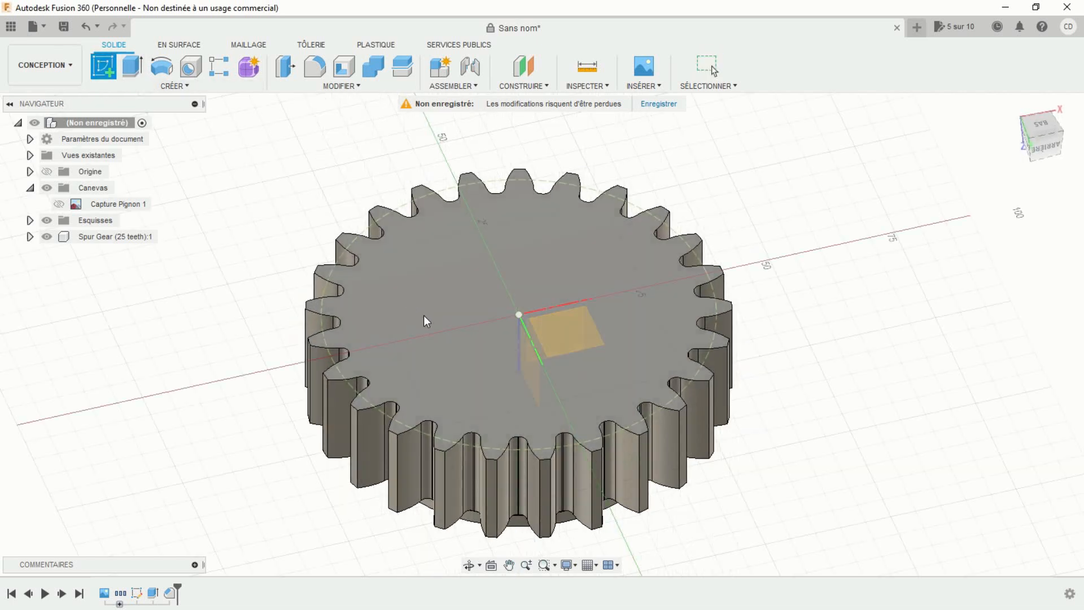
left_click(424, 317)
middle_click_drag(562, 303, 479, 273)
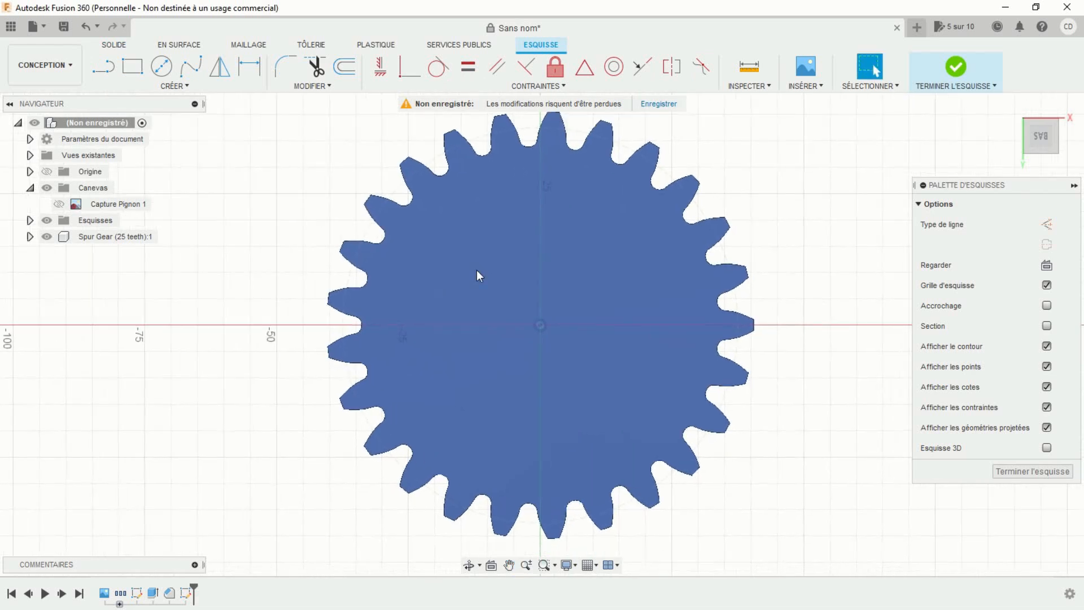
left_click(540, 324)
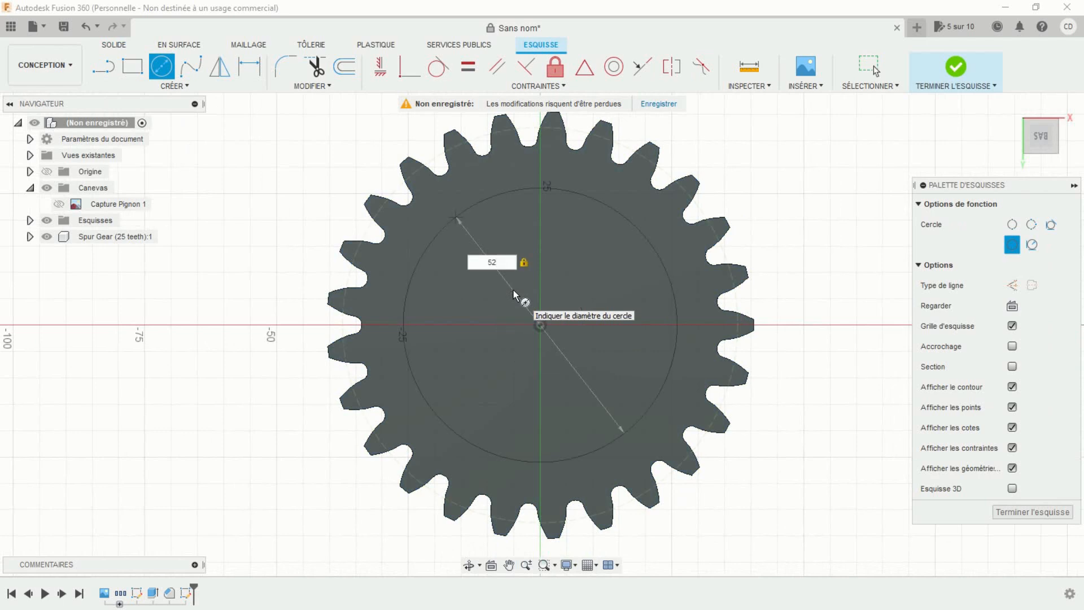
key("Return")
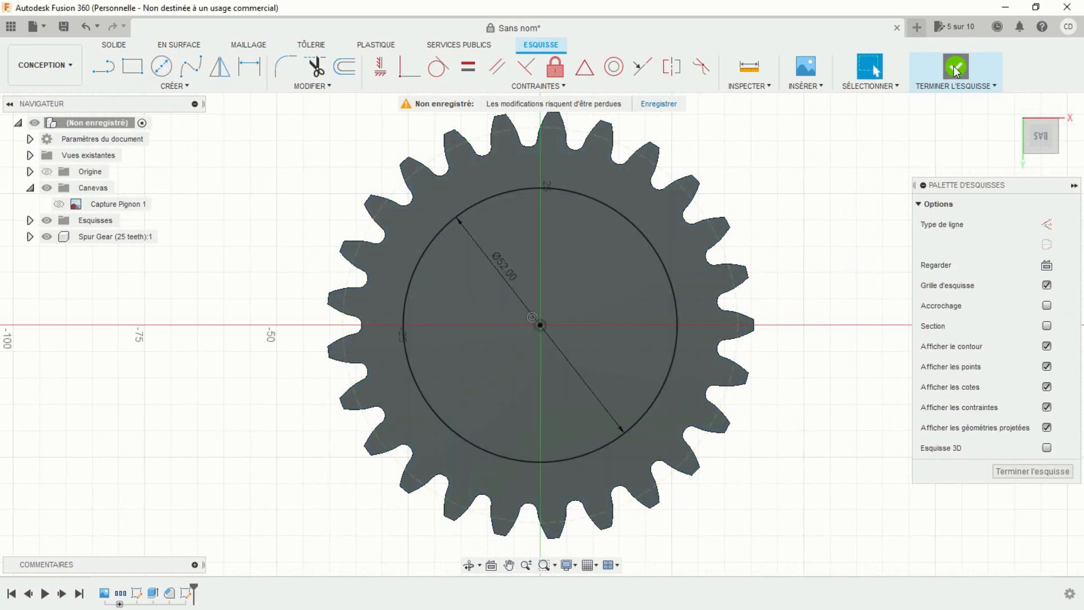
left_click(956, 67)
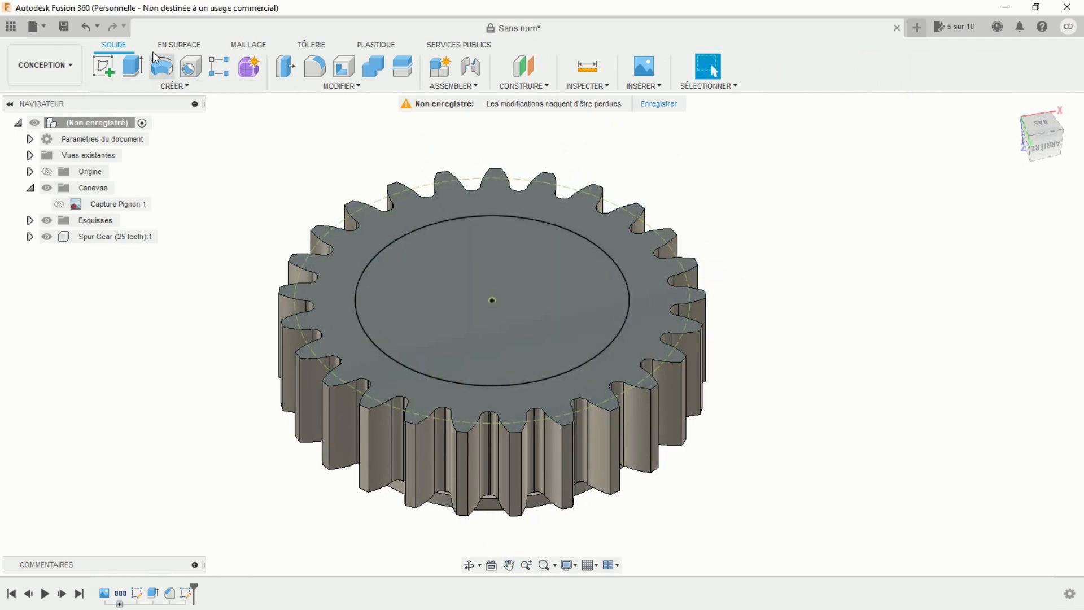
Cut the circular profile 5.1 mm deep into the gear's bottom face
left_click(132, 66)
left_click_drag(492, 283, 492, 297)
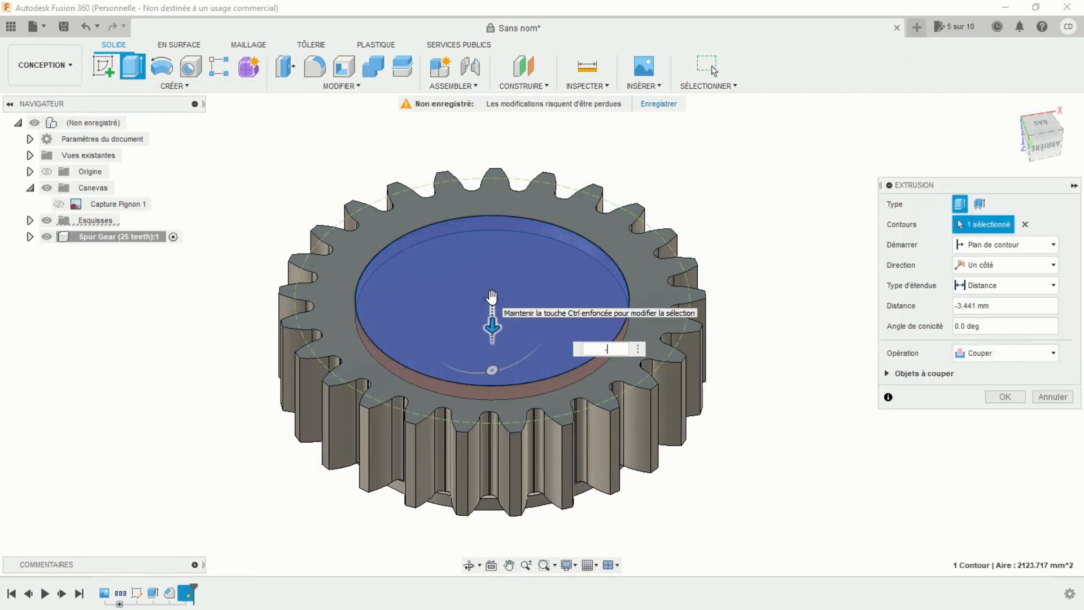
type("-5.1")
key("Return")
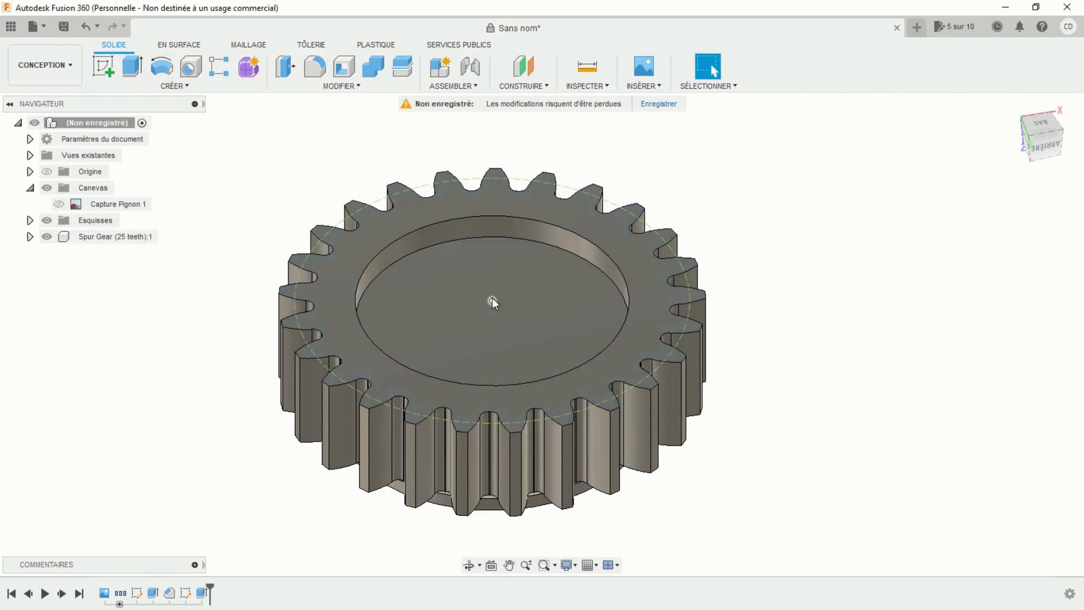
Start a sketch on the top face of the raised disc and show the Capture Pignon 1 canvas as reference
mouse_move(775, 357)
middle_mouse_down("shift")
mouse_move(779, 391)
mouse_move(791, 346)
mouse_move(769, 298)
mouse_move(811, 313)
middle_mouse_up("shift")
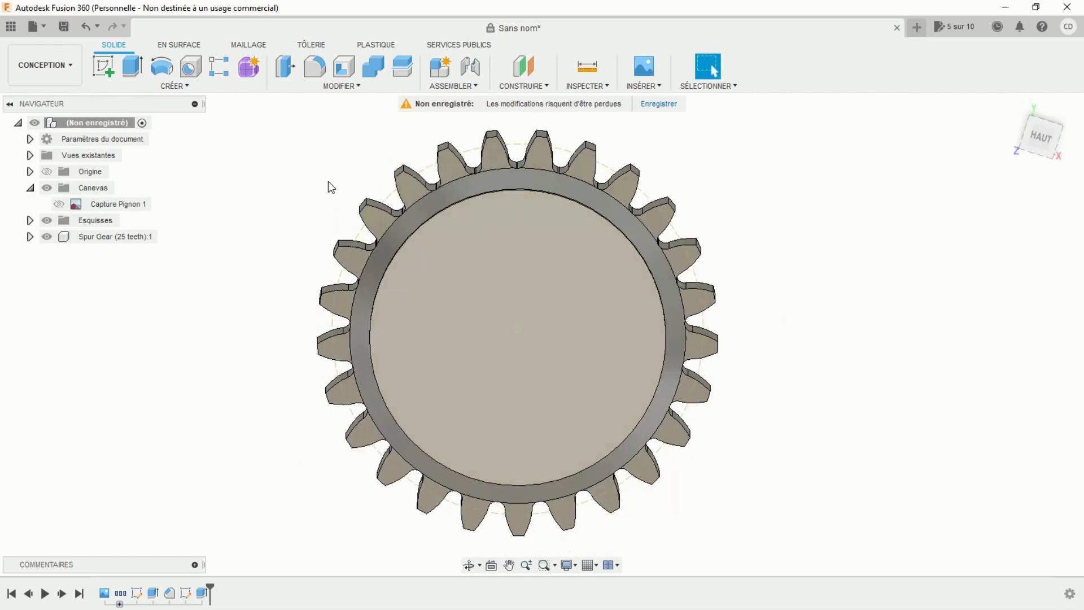
left_click(104, 67)
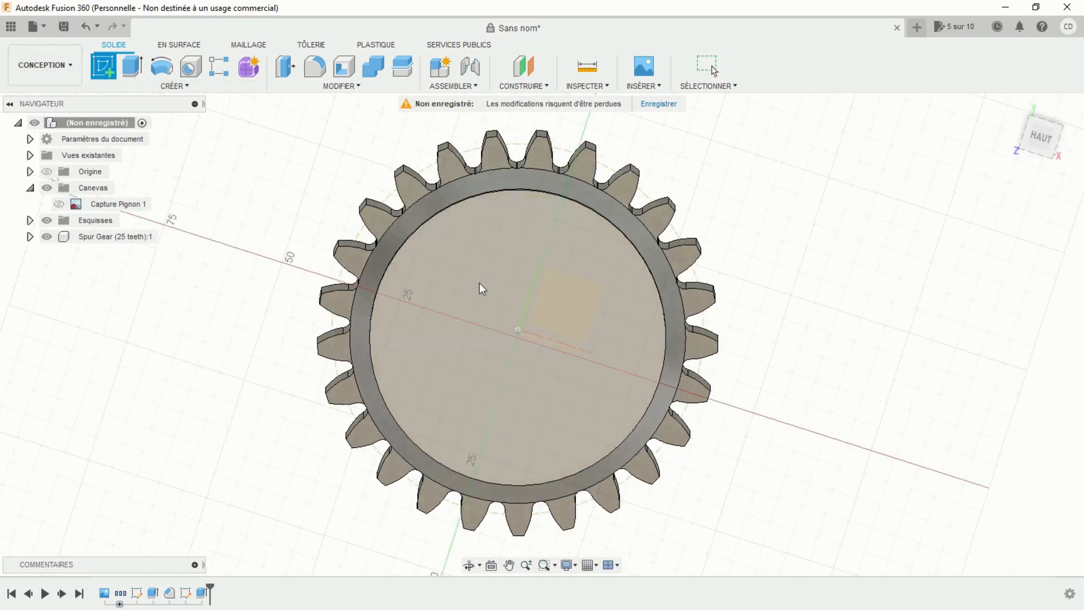
left_click(480, 283)
middle_click_drag(569, 362, 489, 311)
scroll(489, 326, "up", 1)
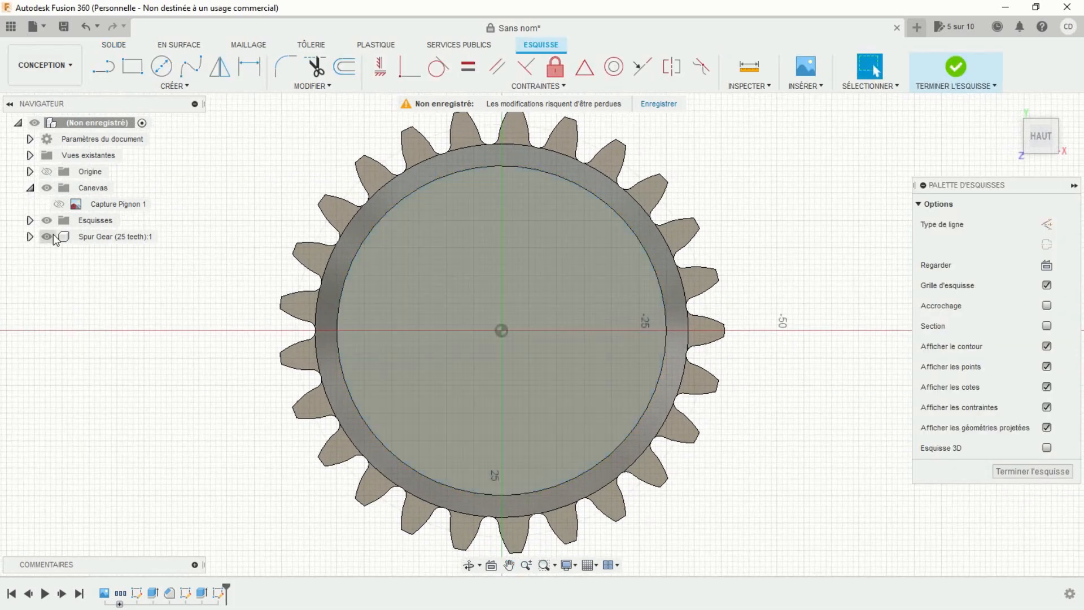
left_click(58, 205)
scroll(775, 344, "up", 1)
mouse_move(776, 314)
middle_mouse_down()
mouse_move(810, 297)
mouse_move(820, 331)
middle_mouse_up()
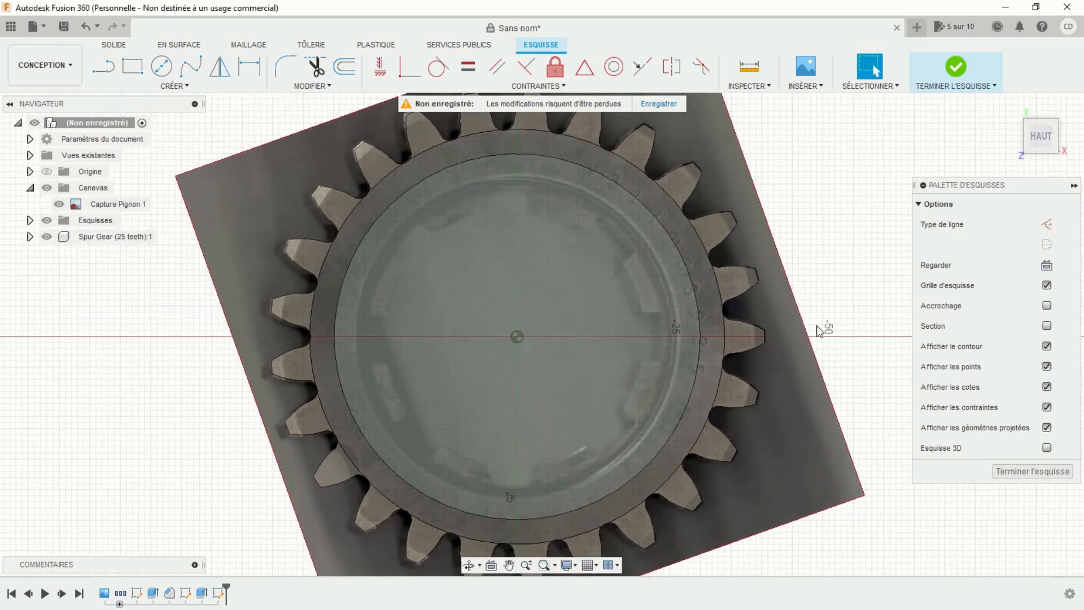
Draw two concentric circles centred on the origin with diameters of 42 mm and 48.15 mm
left_click(161, 66)
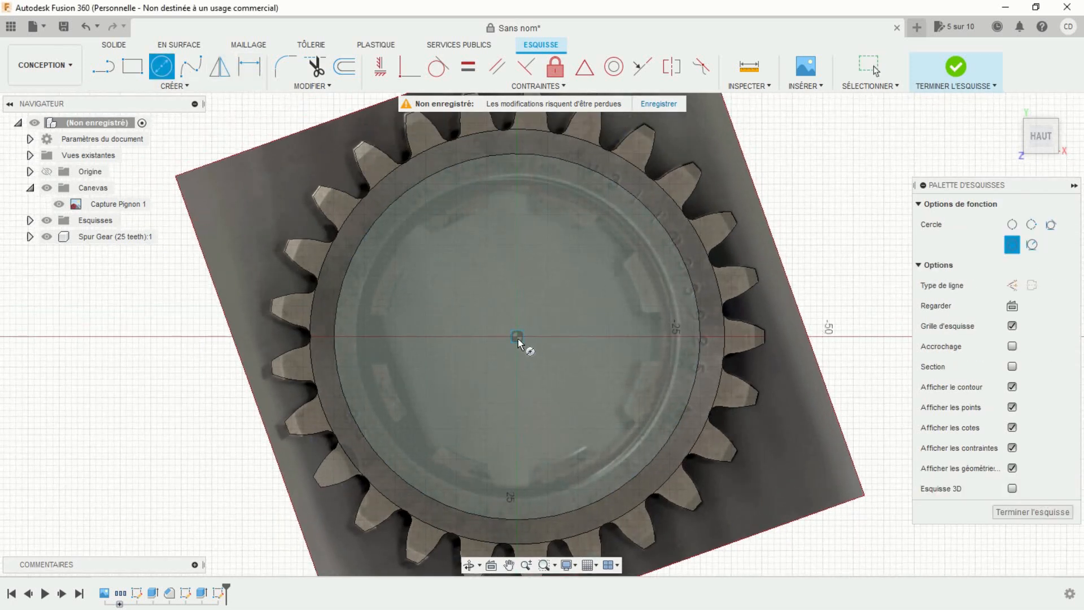
left_click(517, 337)
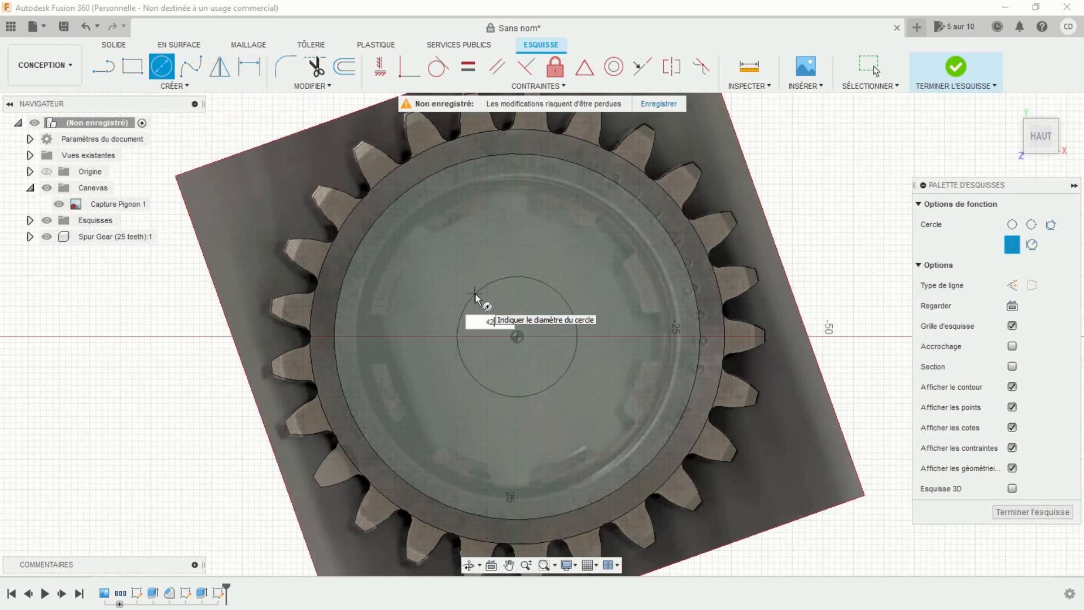
key("Return")
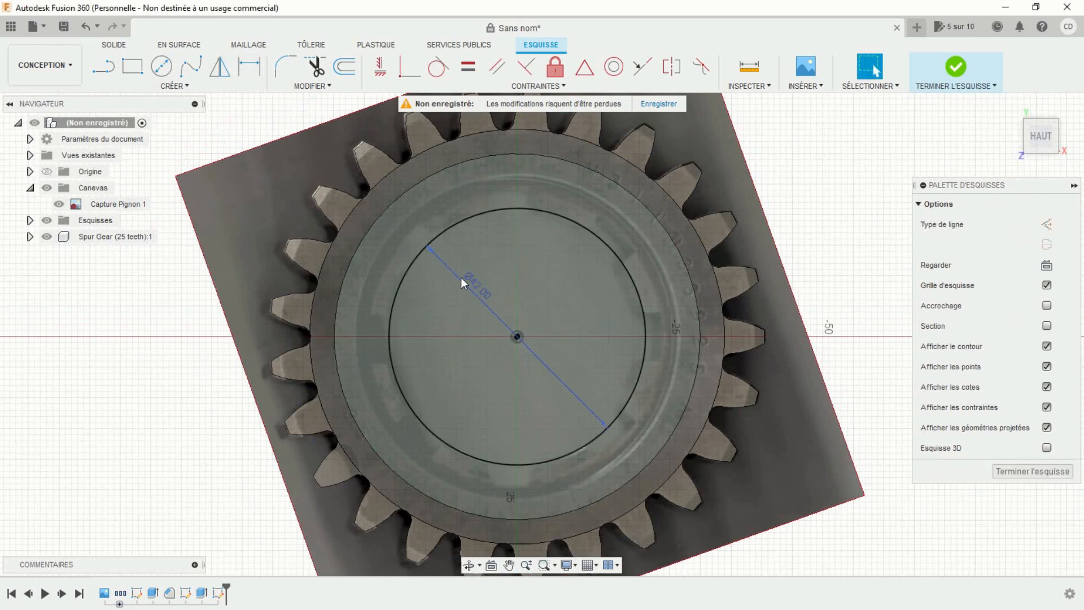
left_click(162, 68)
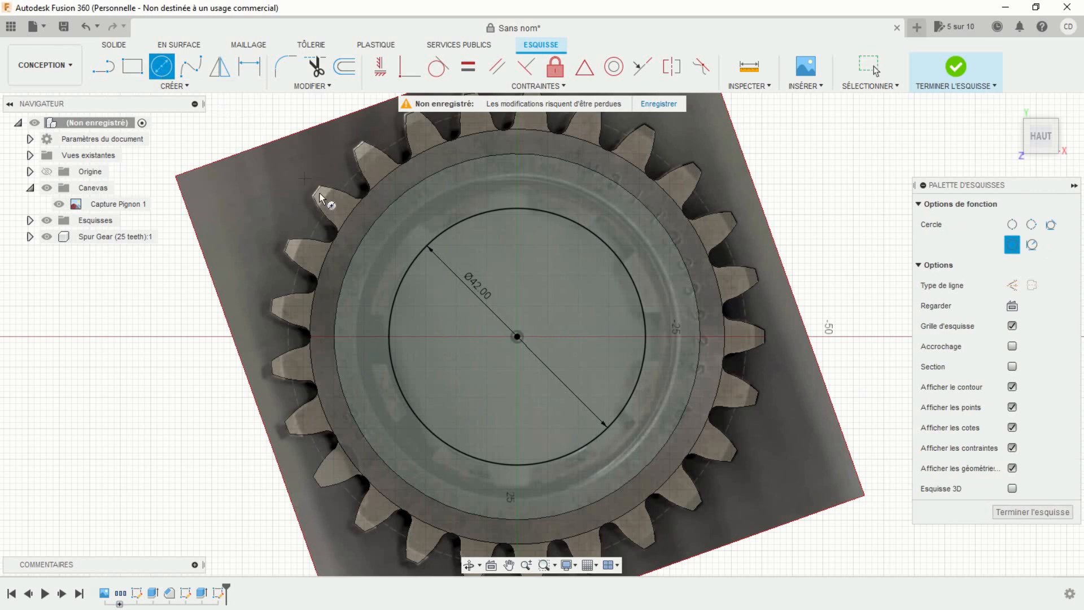
left_click(517, 337)
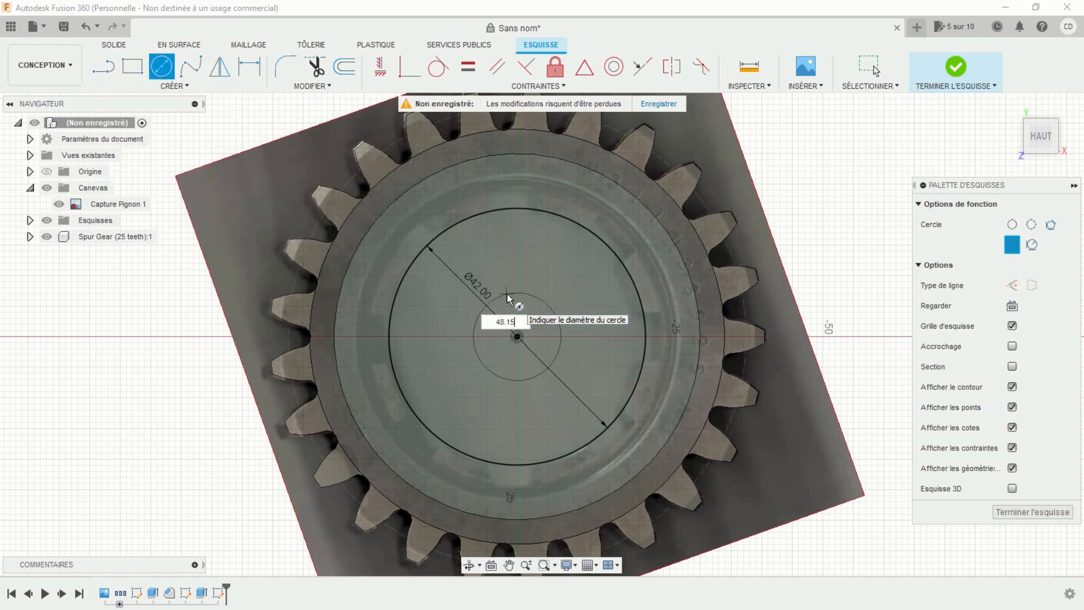
key("Return")
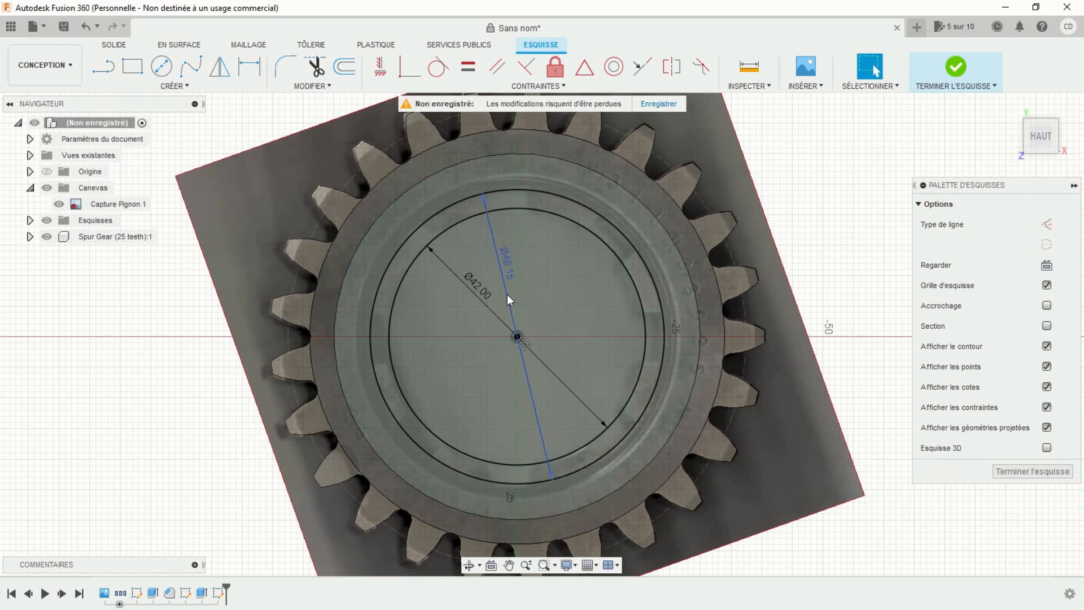
Draw a horizontal line from the origin to the 48.15 mm circle and turn it into a construction line
scroll(557, 286, "up", 4)
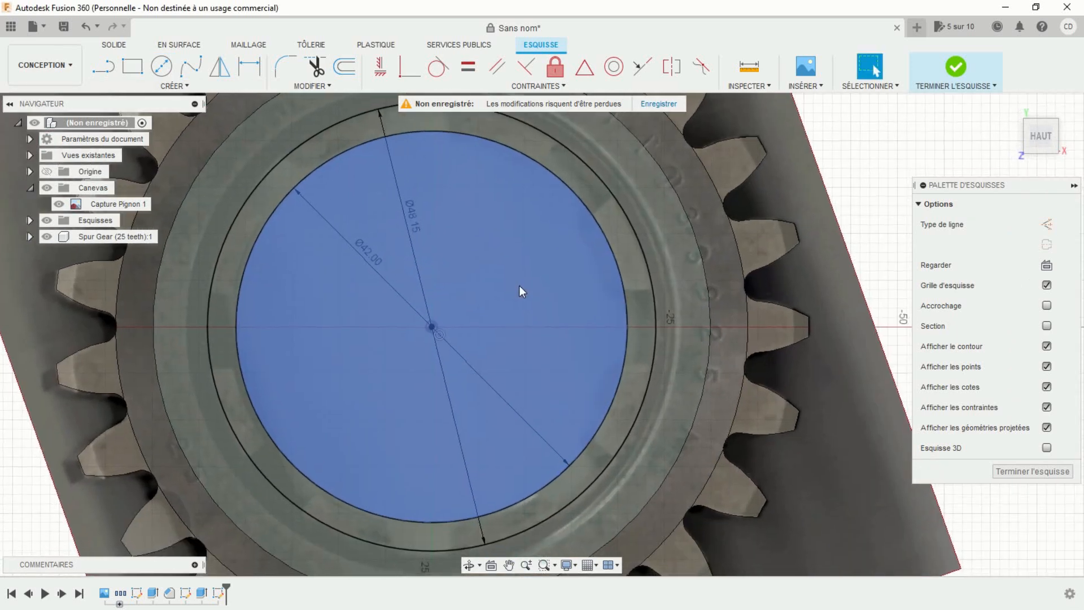
left_click(104, 66)
scroll(450, 308, "up", 2)
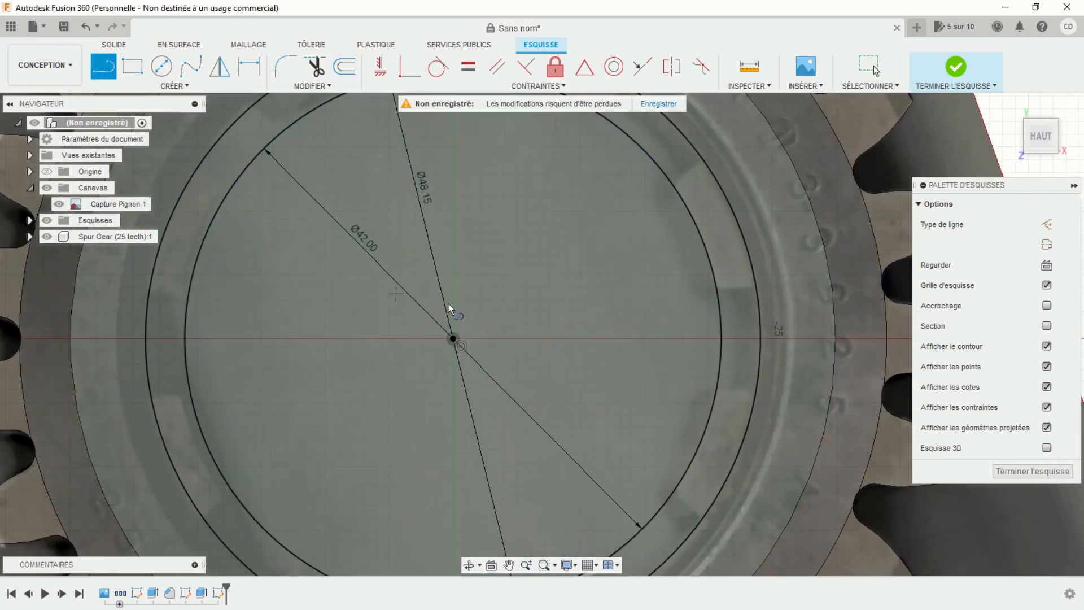
left_click(453, 339)
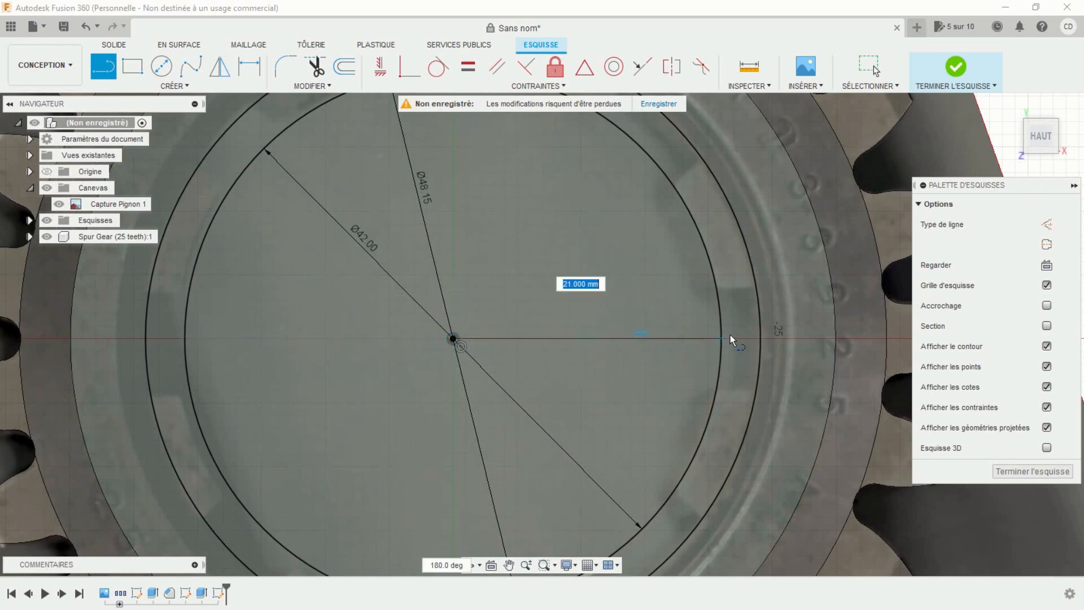
double_click(759, 339)
key("Escape")
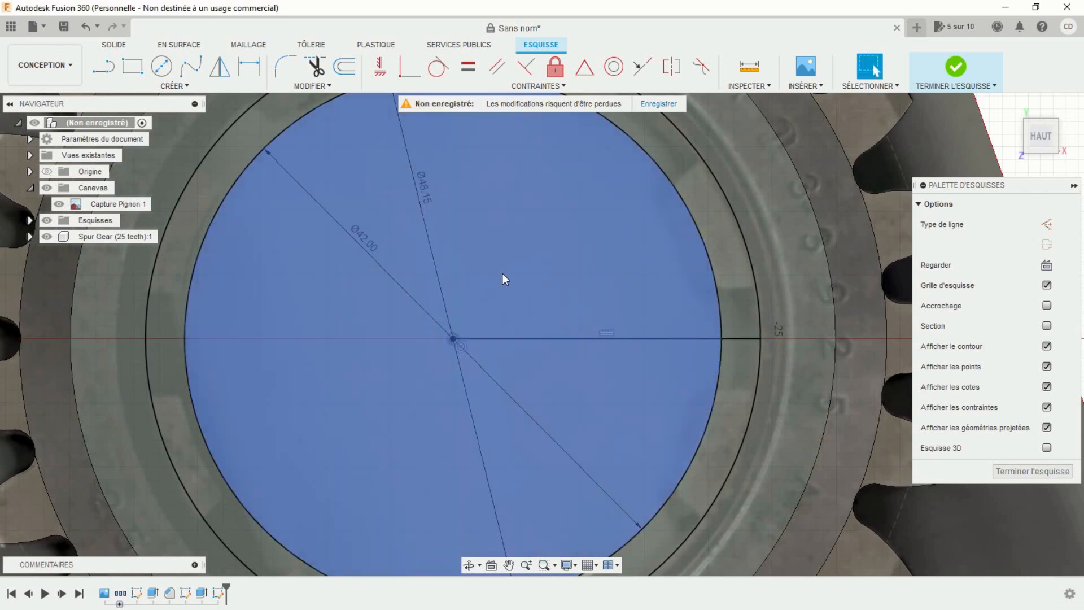
left_click(538, 339)
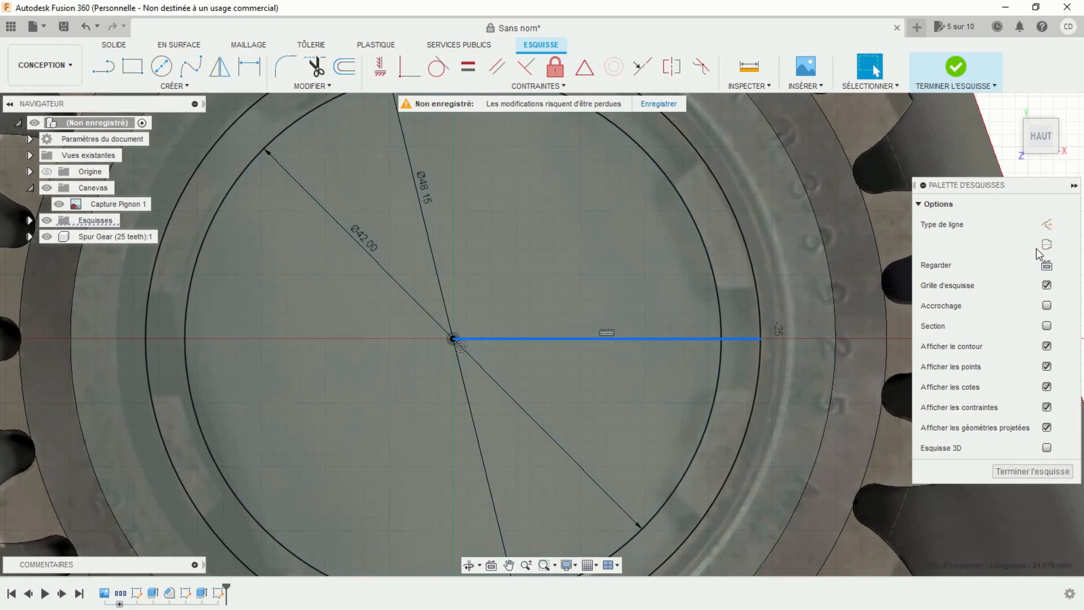
left_click(1048, 226)
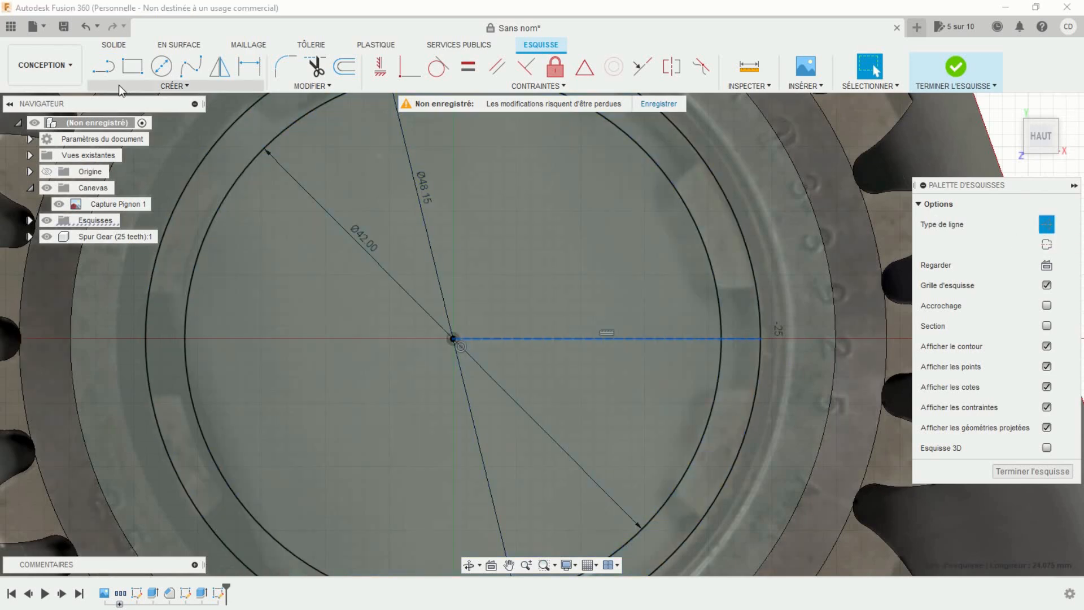
Draw a short line joining the two circles just above the construction line and parallel to it, along the notch in the photo
left_click(102, 73)
scroll(663, 339, "up", 2)
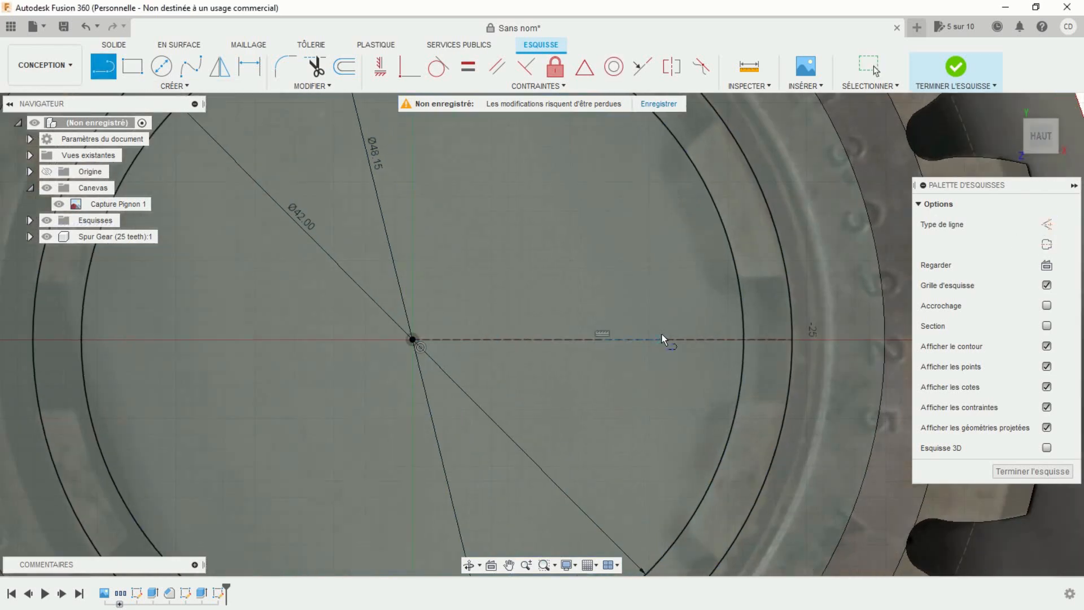
left_click(738, 283)
left_click(787, 283)
key("Escape")
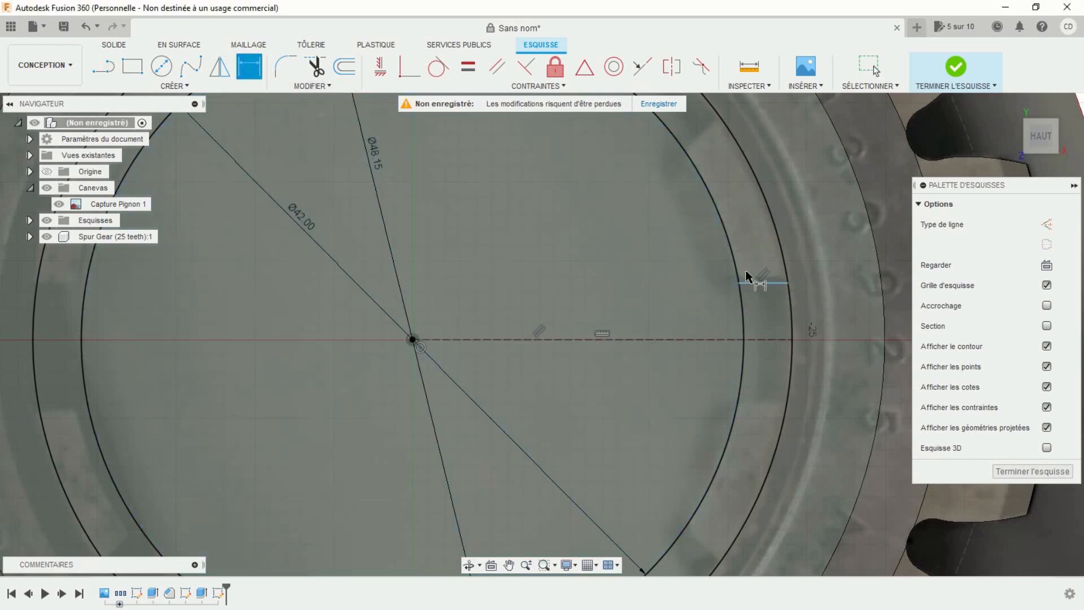
Dimension the distance between the short notch line and the horizontal construction line to 4 mm
left_click(755, 282)
left_click(754, 340)
left_click(705, 292)
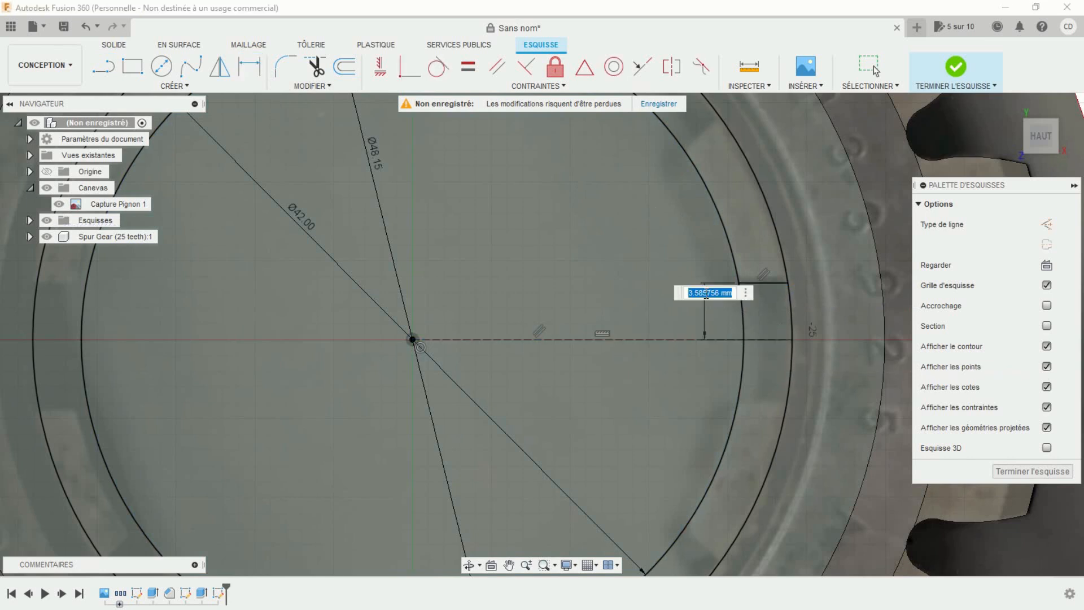
type("4")
key("Return")
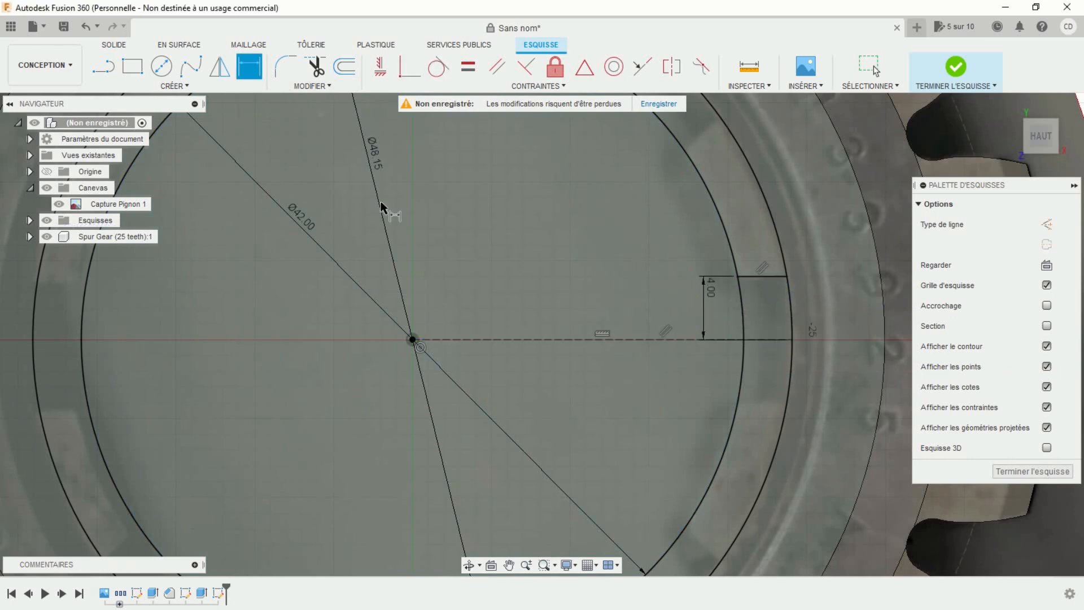
Mirror the short notch line about the horizontal construction line
left_click(217, 64)
left_click(757, 275)
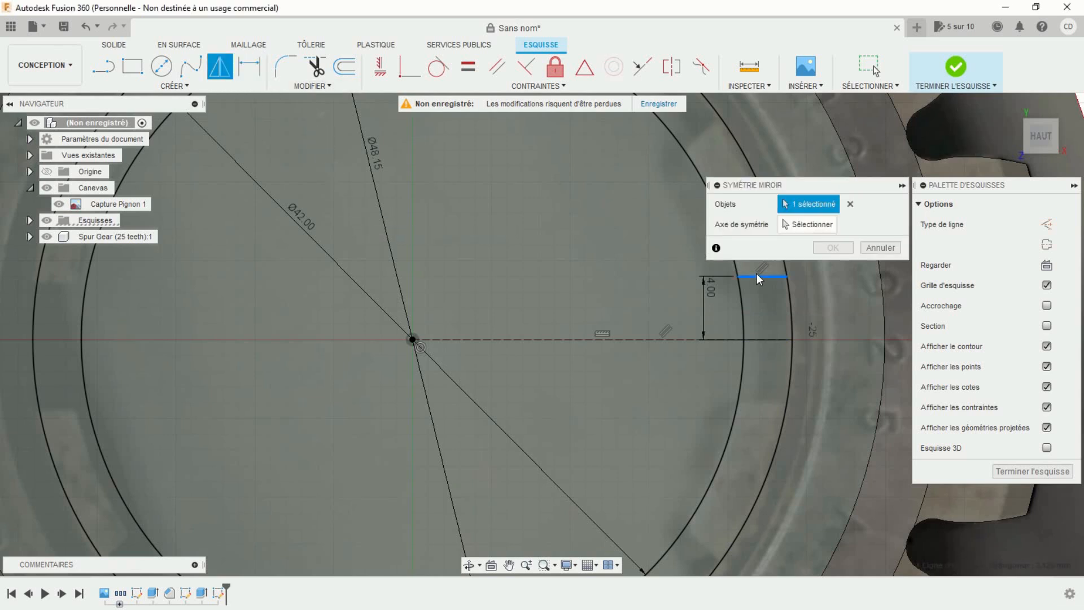
left_click(794, 224)
left_click(761, 340)
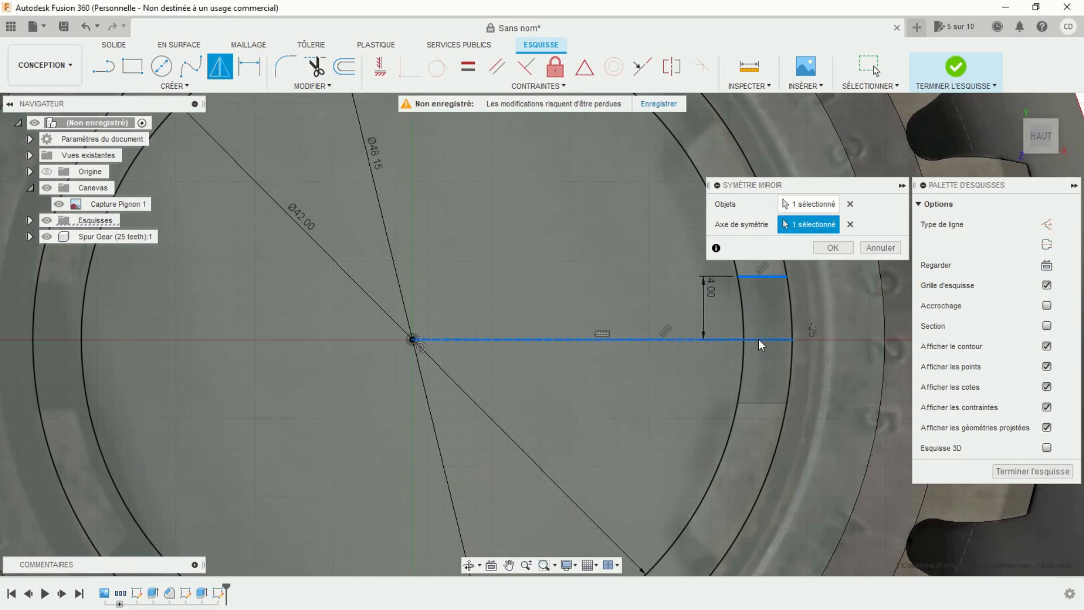
left_click(828, 249)
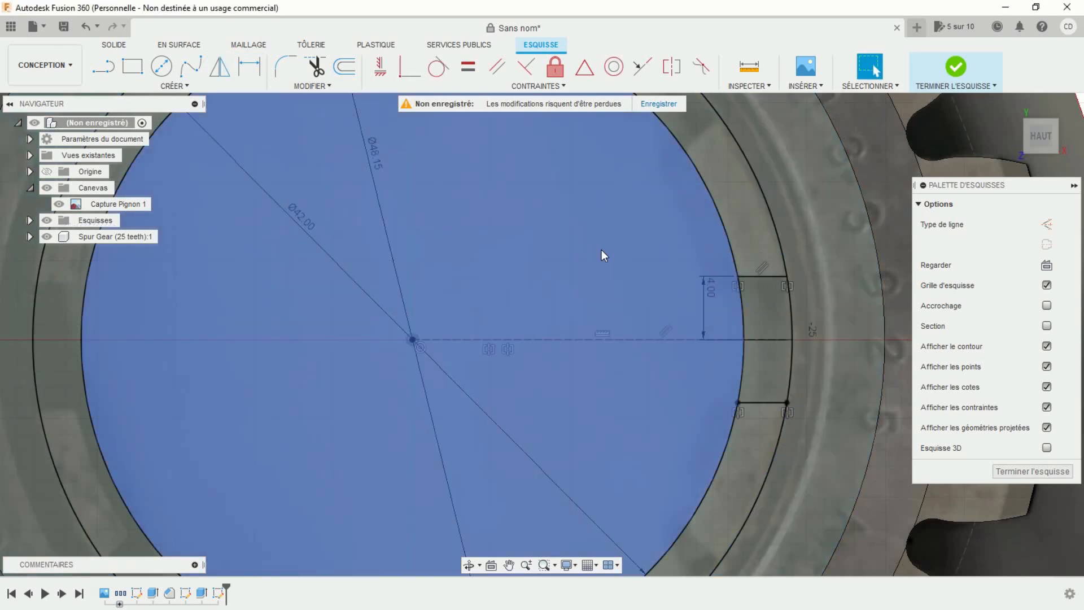
Create a full circular pattern of the two notch lines around the origin with a quantity of 8
scroll(601, 250, "down", 2)
scroll(511, 266, "down", 3)
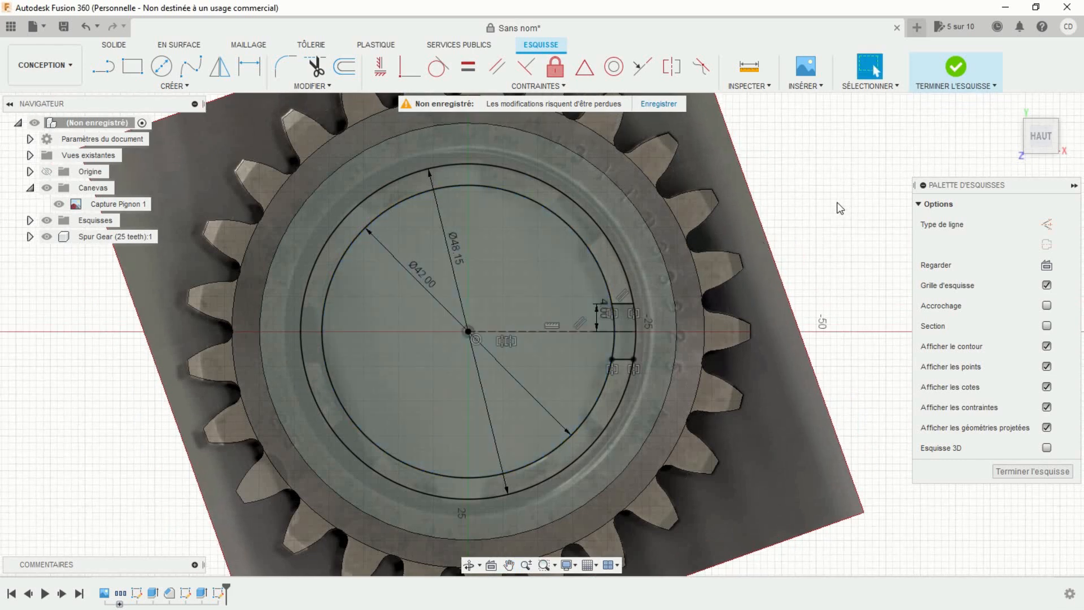
left_click(161, 88)
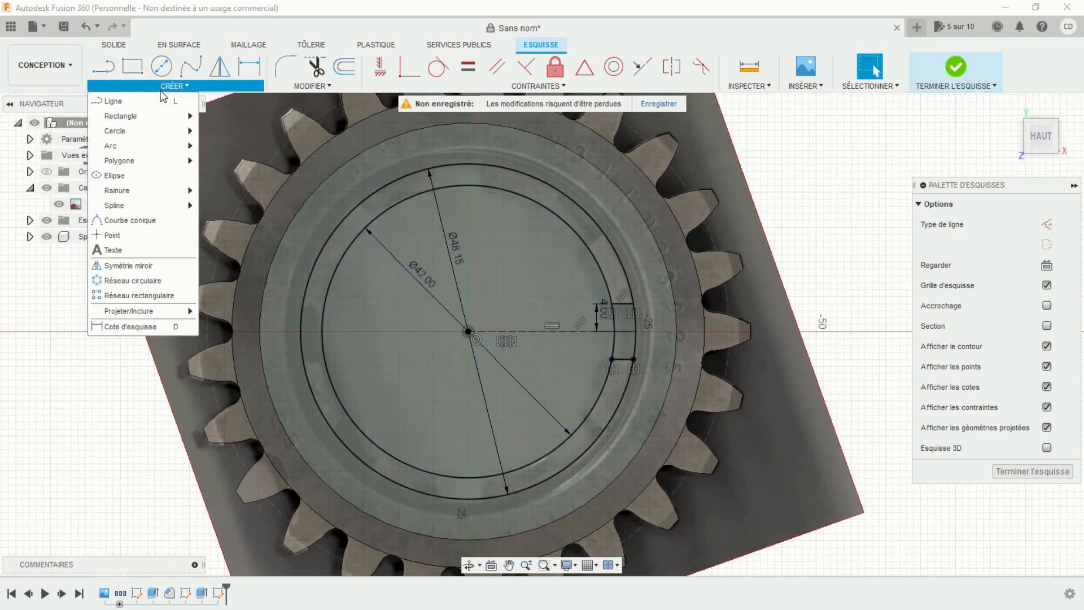
left_click(159, 281)
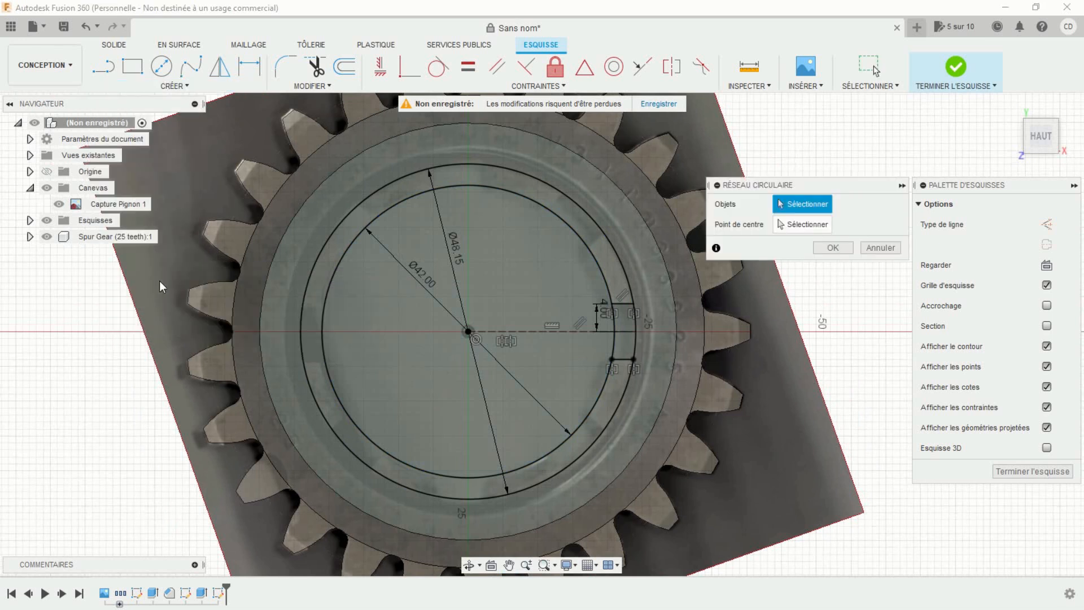
left_click(623, 306)
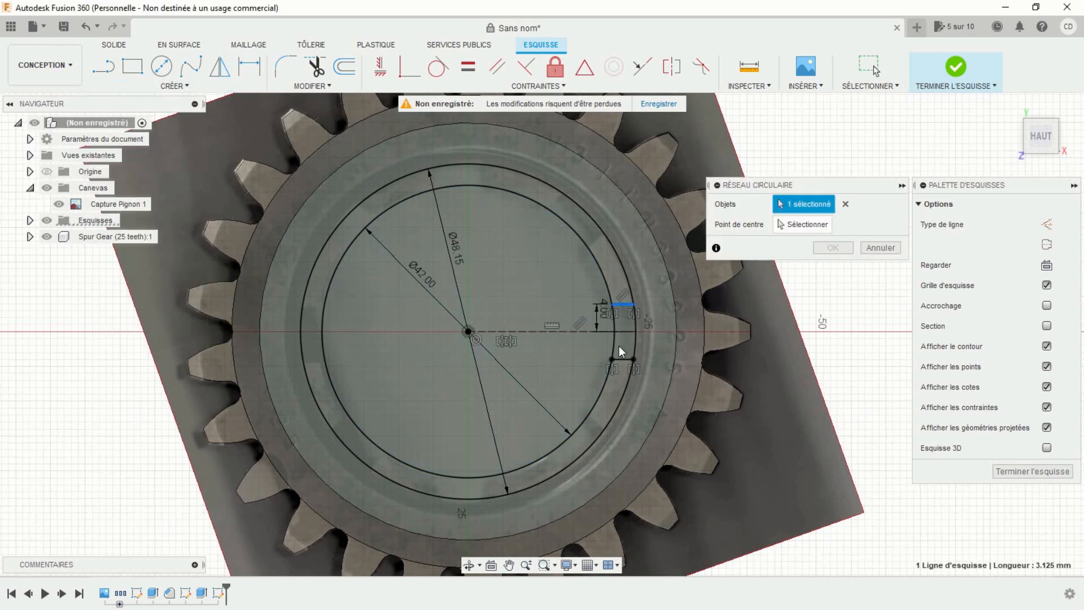
left_click(623, 359)
left_click(803, 226)
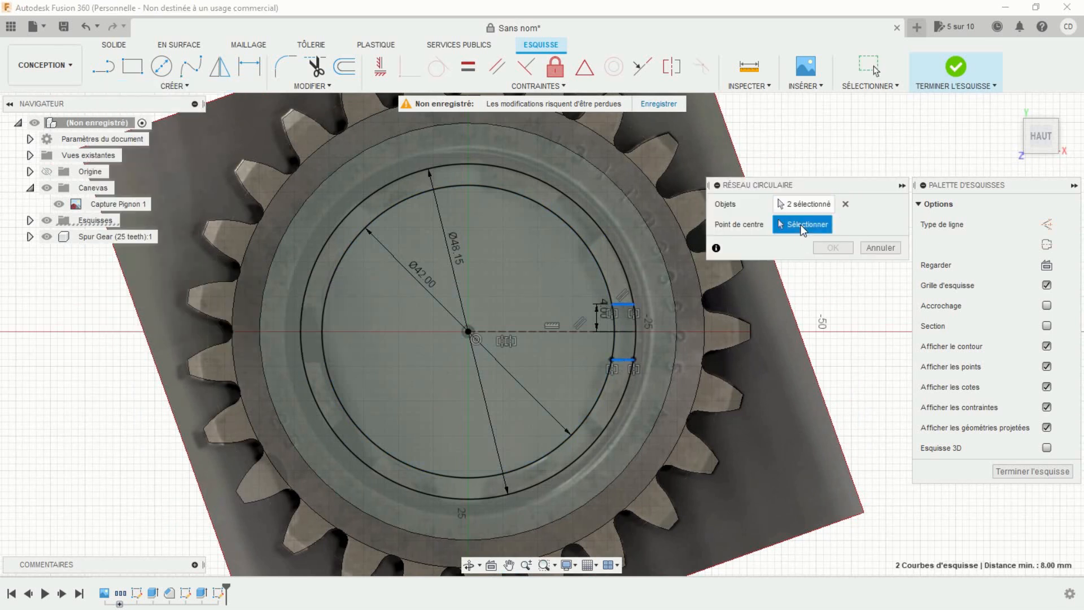
left_click(468, 332)
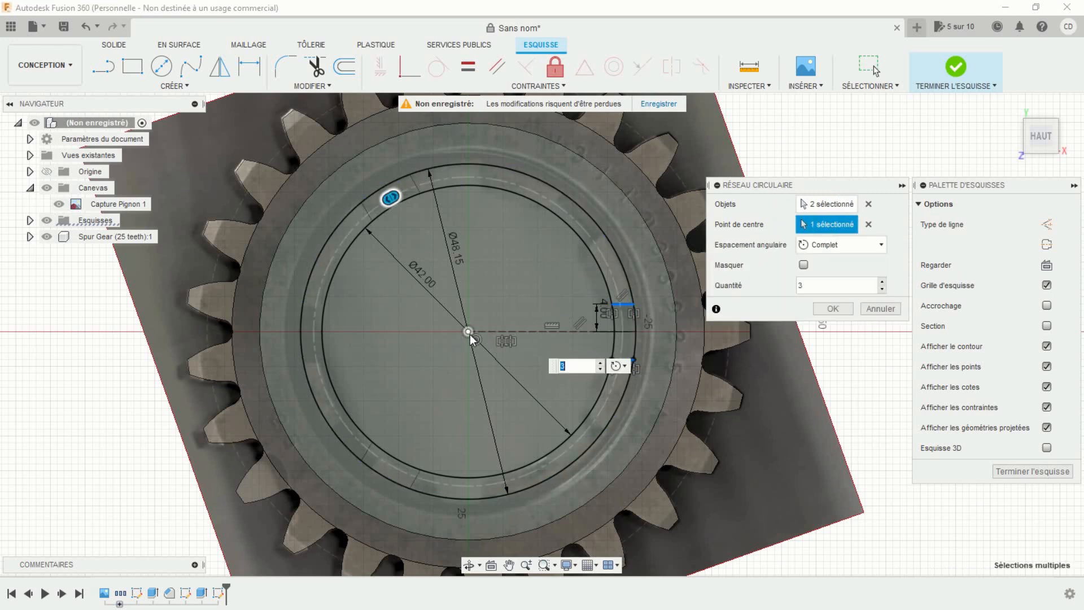
left_click(883, 284)
left_click(883, 284)
left_click(883, 284)
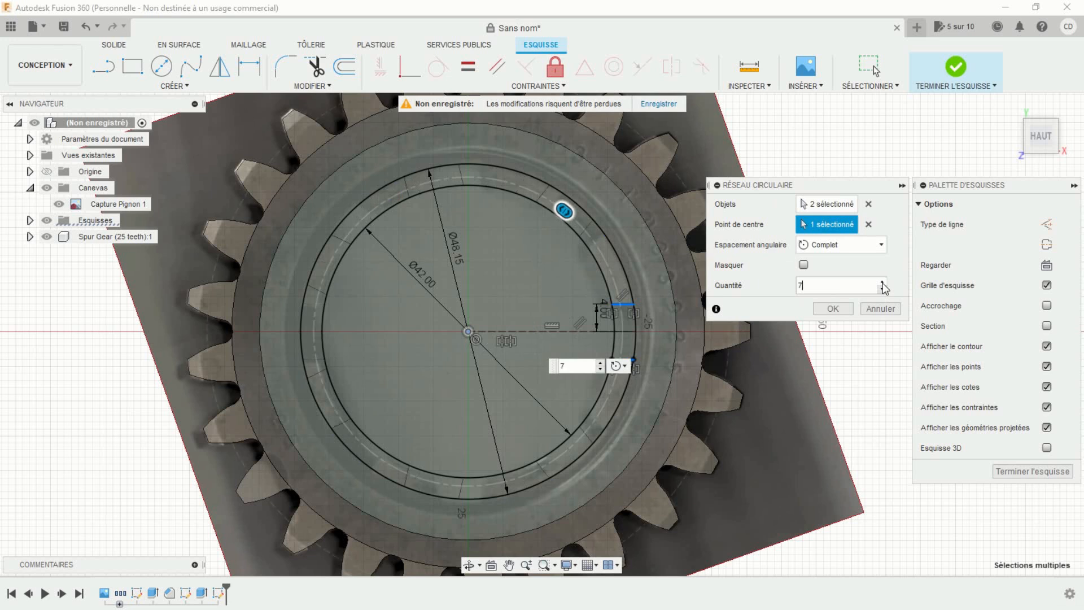
left_click(833, 309)
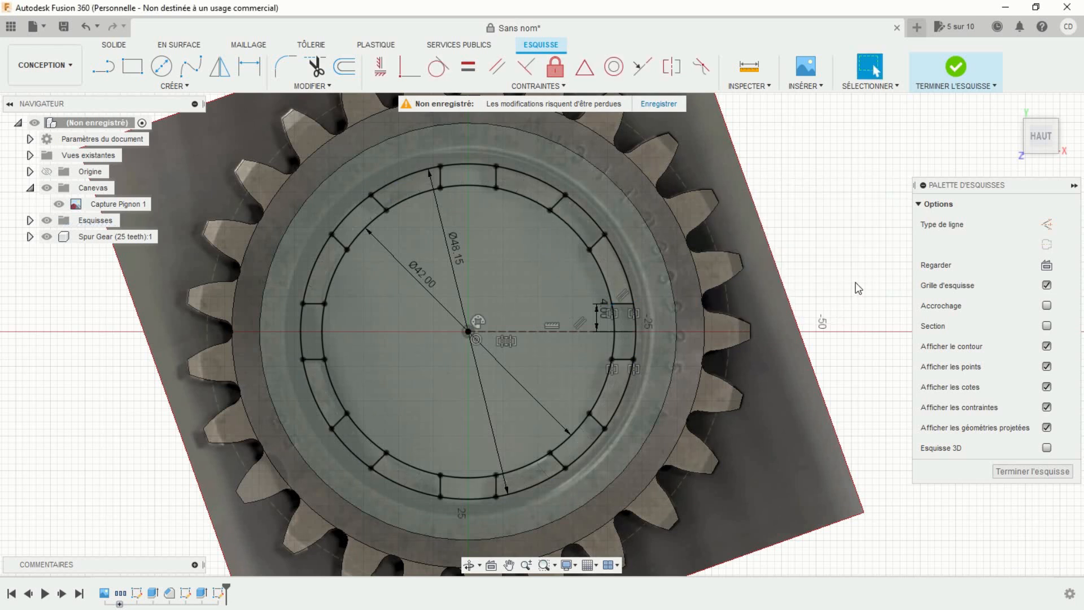
Finish the sketch and extrude-cut the 42 mm circle and the eight alternating notch profiles down through the whole gear, about 47 mm deep
left_click(952, 79)
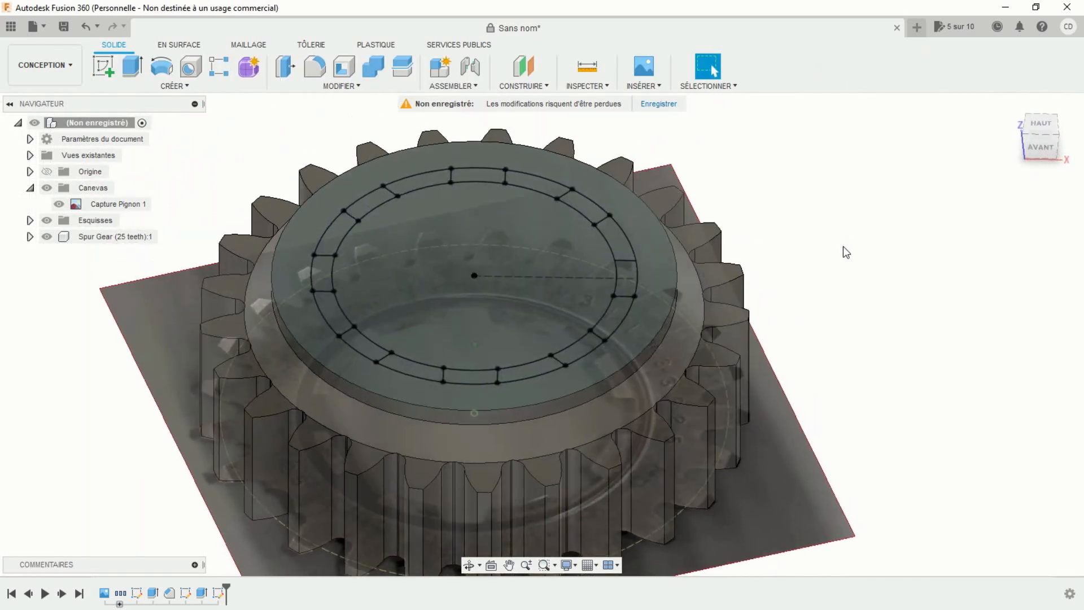
left_click(132, 67)
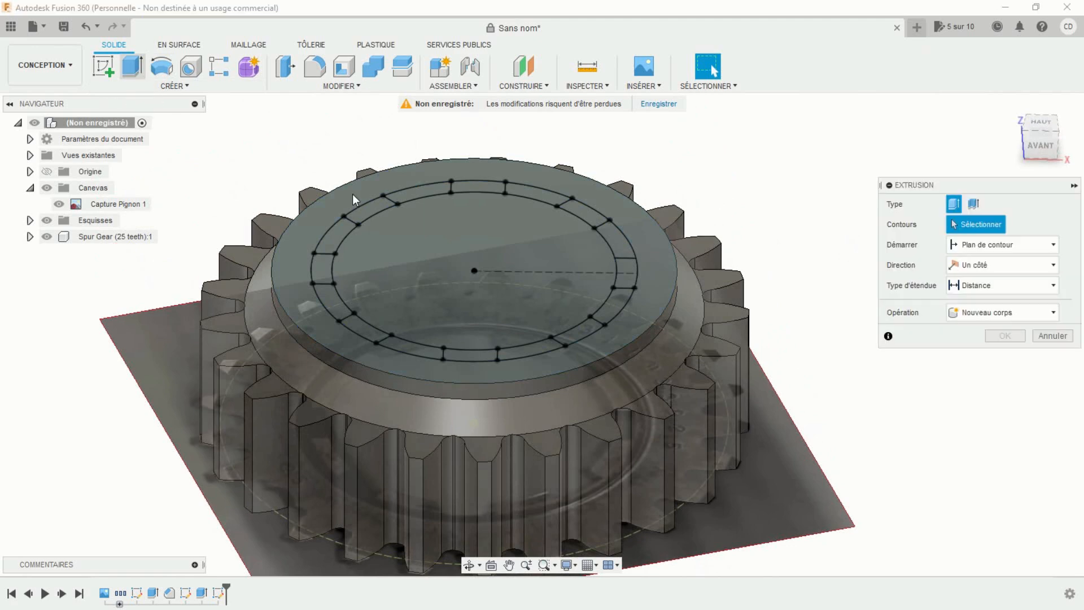
left_click(409, 248)
middle_click_drag(389, 141, 351, 221, "shift")
left_click(348, 214)
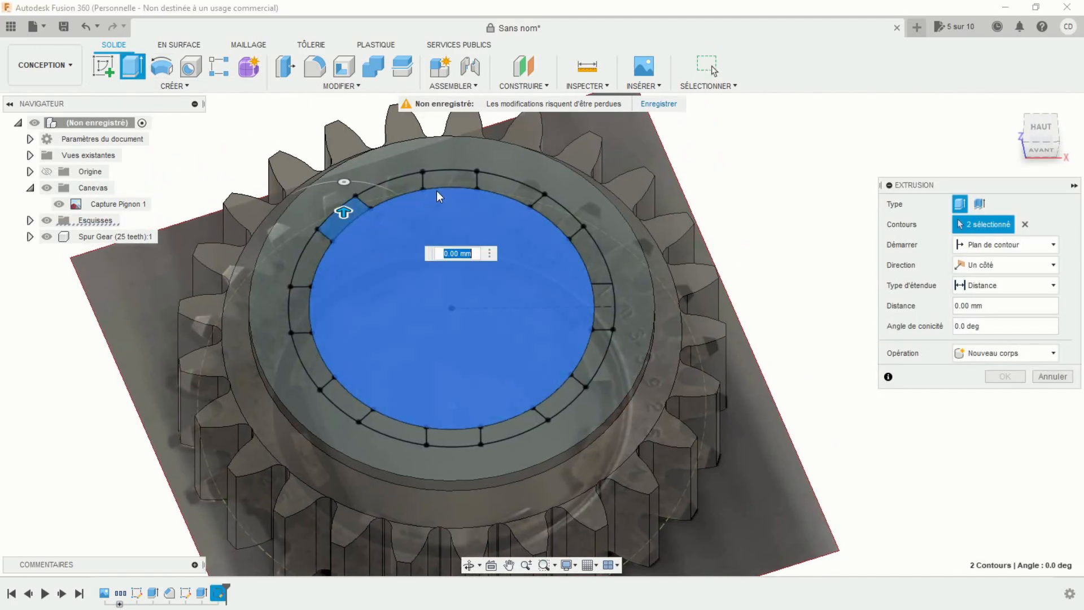
left_click(456, 179)
scroll(458, 219, "up", 2)
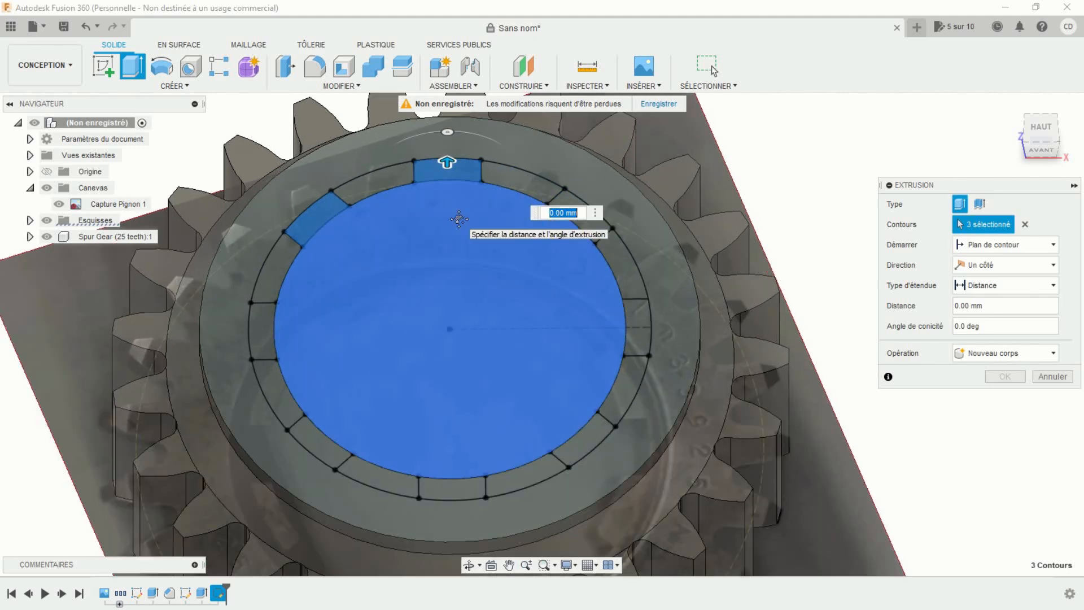
middle_click_drag(459, 218, 339, 215)
left_click(460, 219)
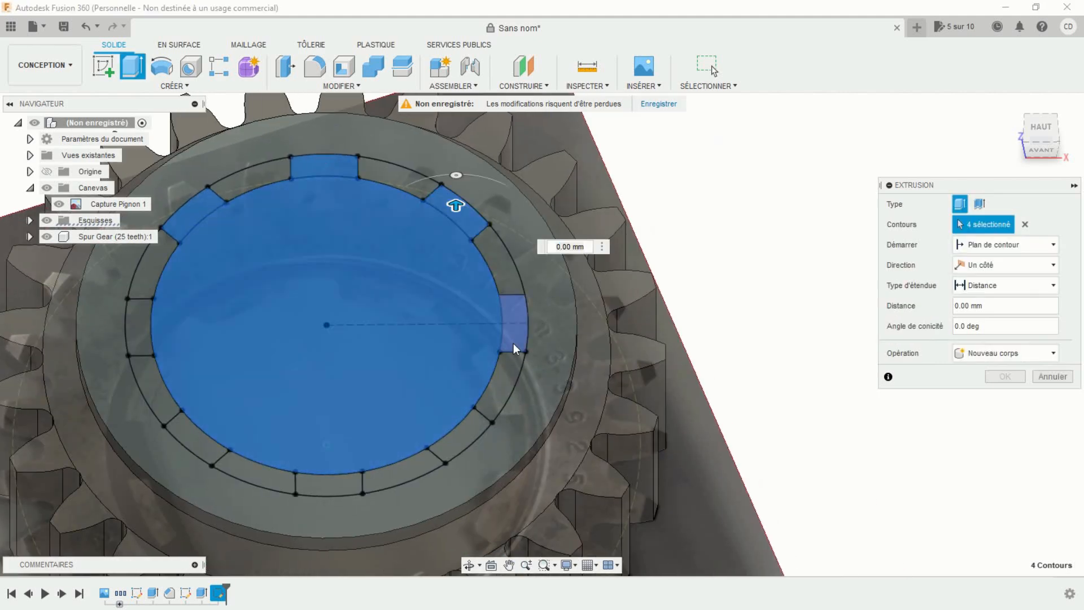
left_click(513, 339)
left_click(473, 423)
left_click(321, 483)
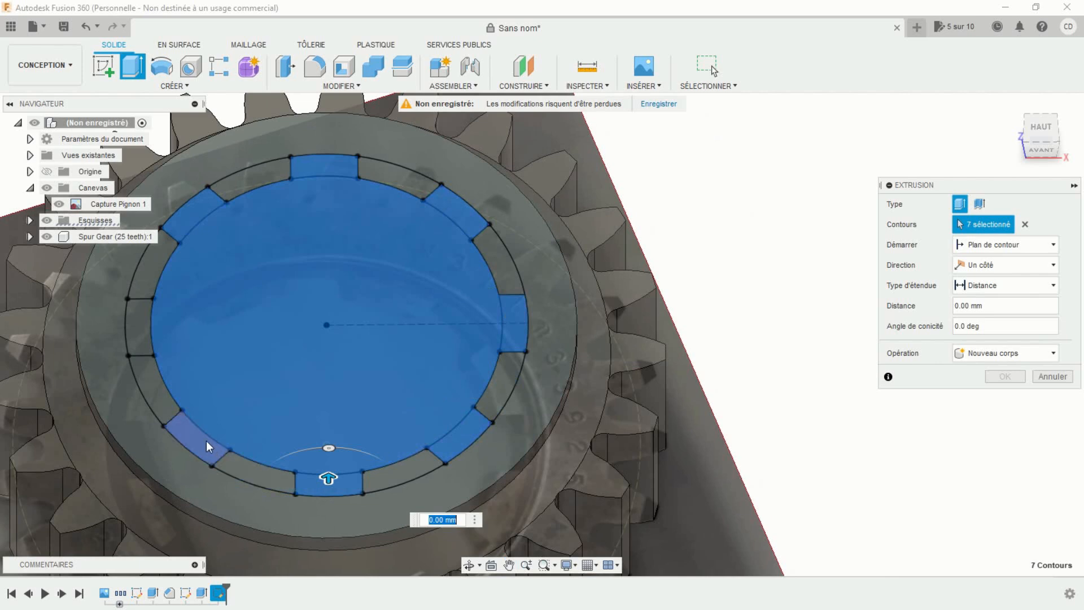
left_click(204, 439)
left_click(137, 337)
scroll(260, 284, "down", 3)
middle_click_drag(323, 351, 343, 240, "shift")
left_click_drag(298, 250, 337, 482)
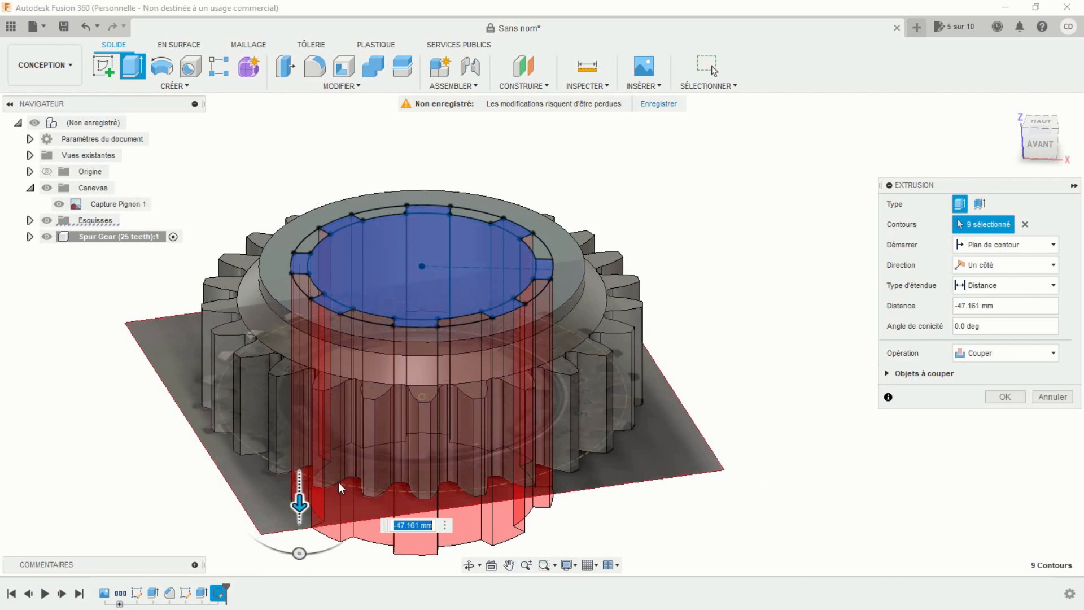
left_click(1004, 397)
Hide the Capture Pignon 1 canvas and inspect the notched bore from below and above
middle_click_drag(900, 351, 653, 286, "shift")
left_click(1042, 144)
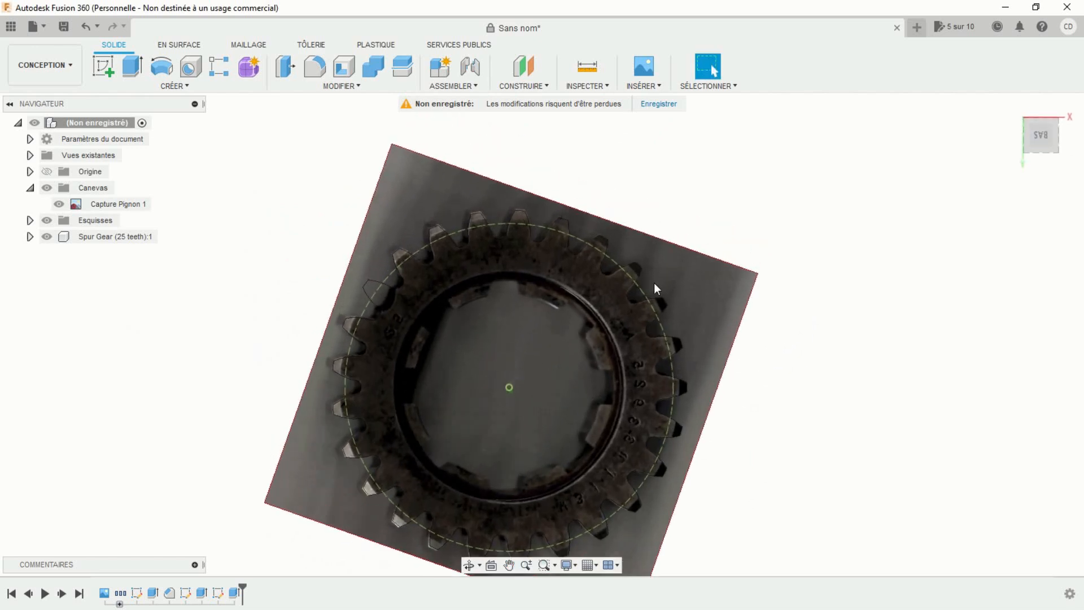
left_click(60, 204)
middle_click_drag(431, 337, 802, 392)
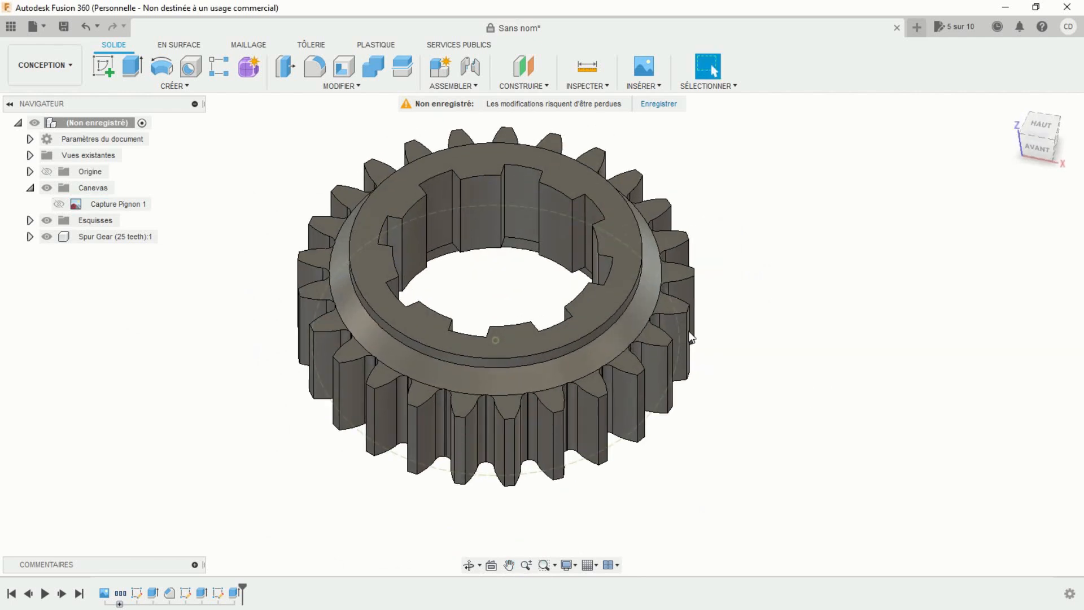
Chamfer the upper outer tip edges of all 25 teeth using distance and angle, with 2 mm and 20 degrees
left_click(334, 90)
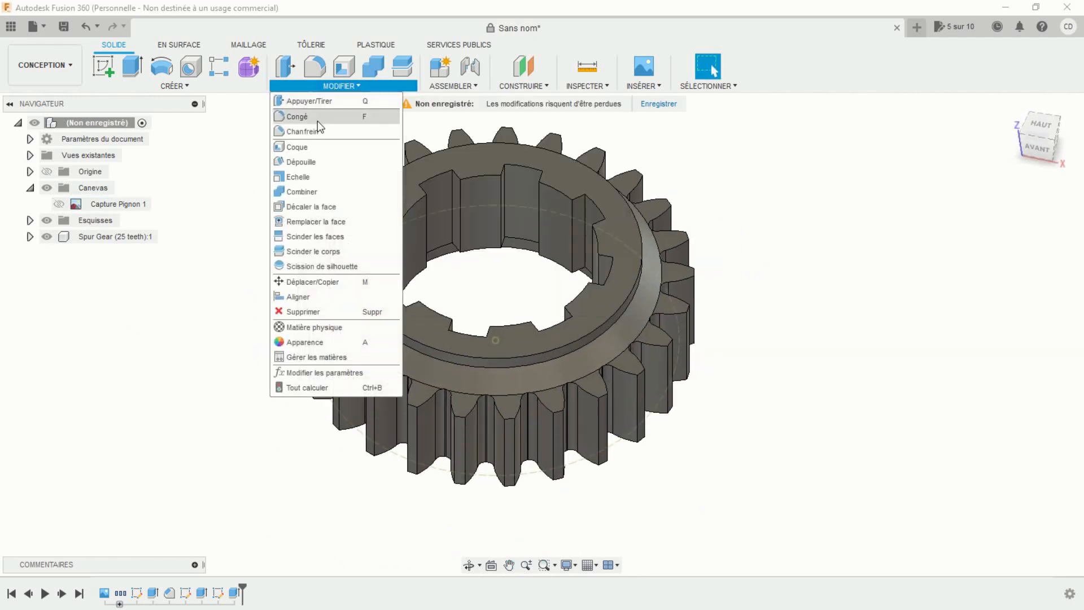
left_click(310, 134)
scroll(296, 355, "up", 4)
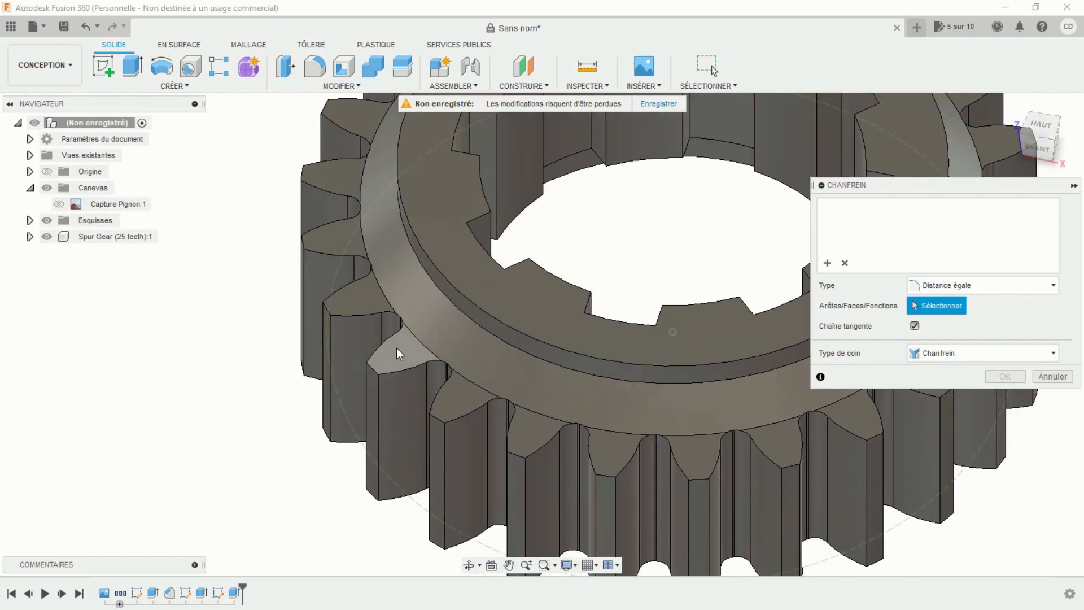
left_click(374, 368)
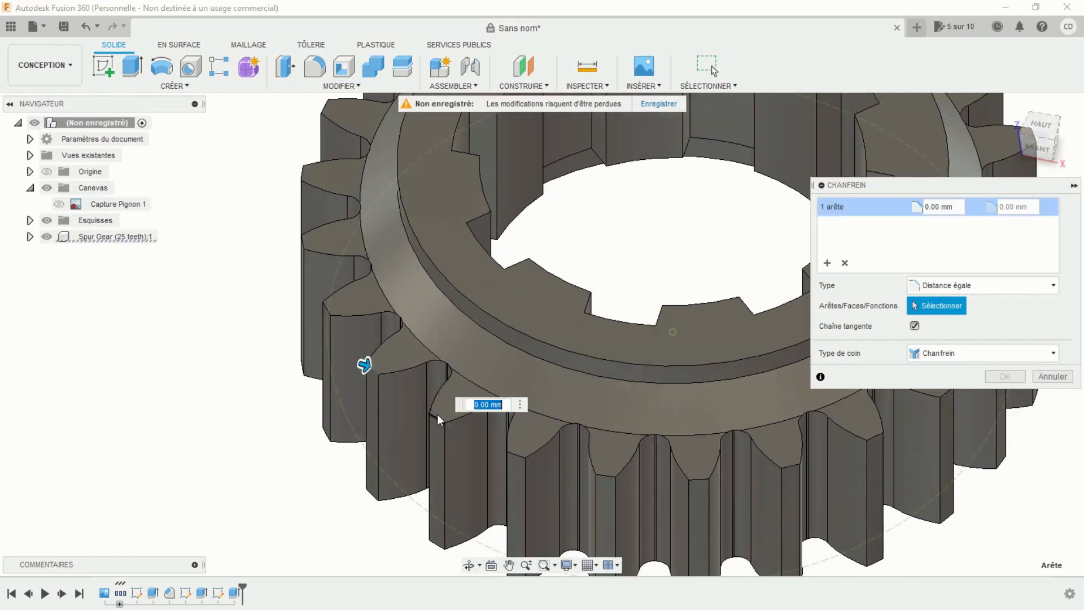
left_click(520, 456)
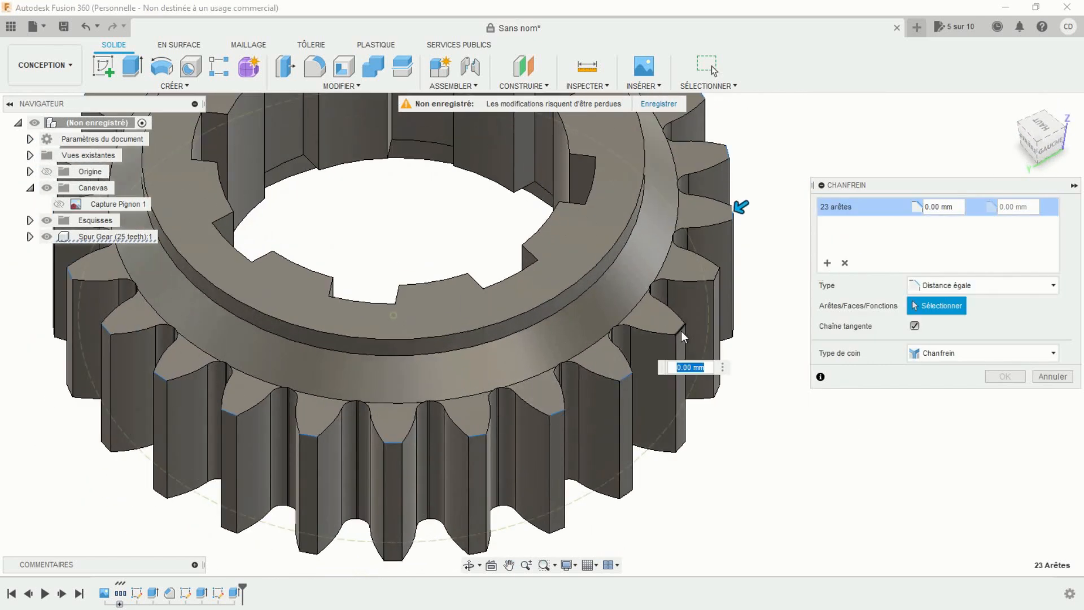
middle_click_drag(636, 320, 630, 262, "shift")
left_click(697, 399)
scroll(637, 311, "up", 3)
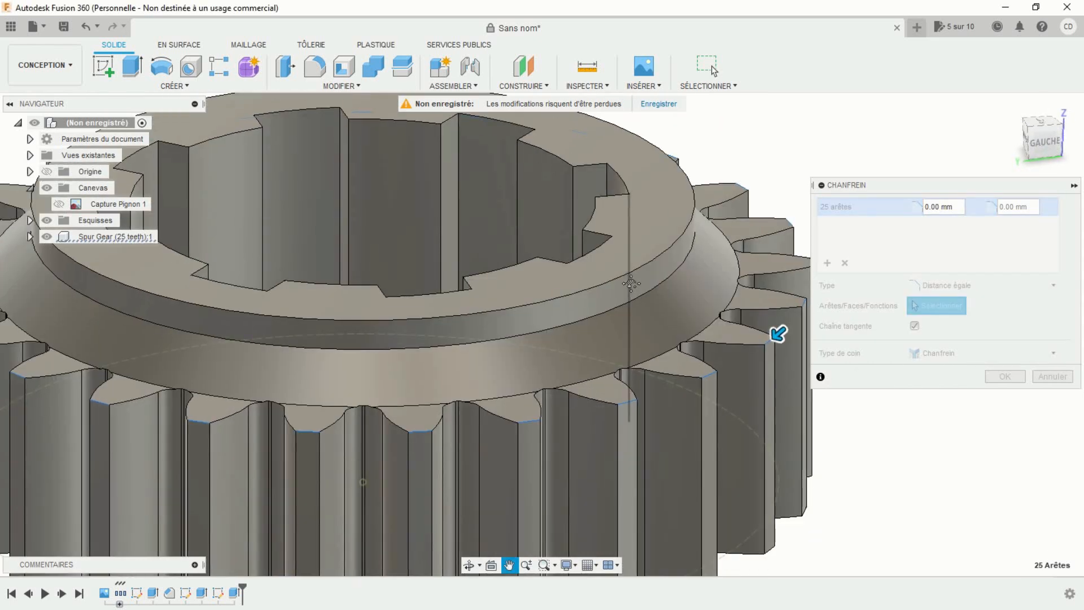
left_click(953, 284)
left_click(957, 332)
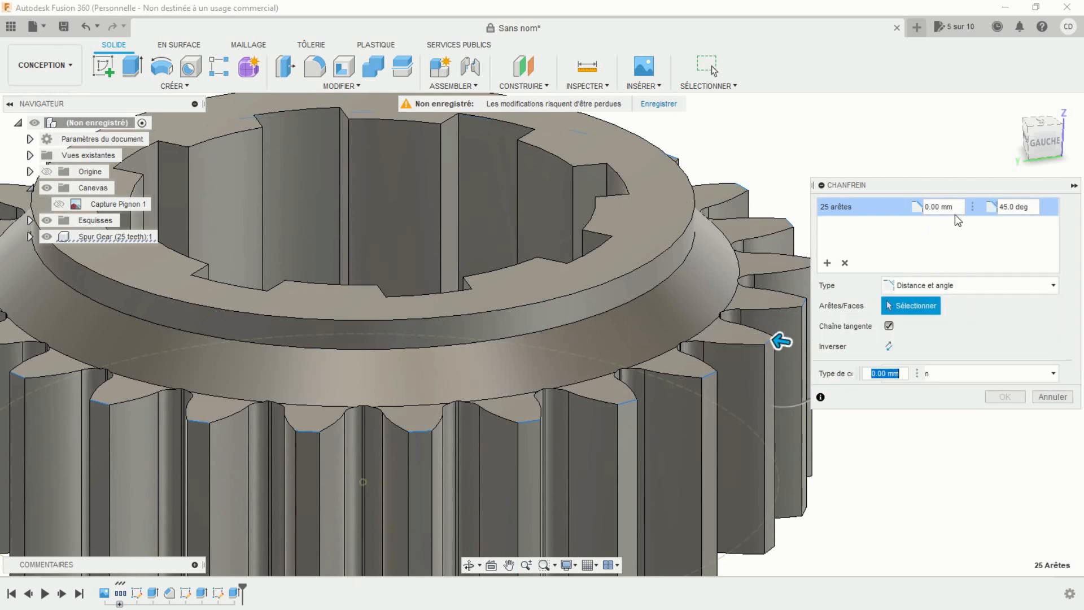
left_click(927, 208)
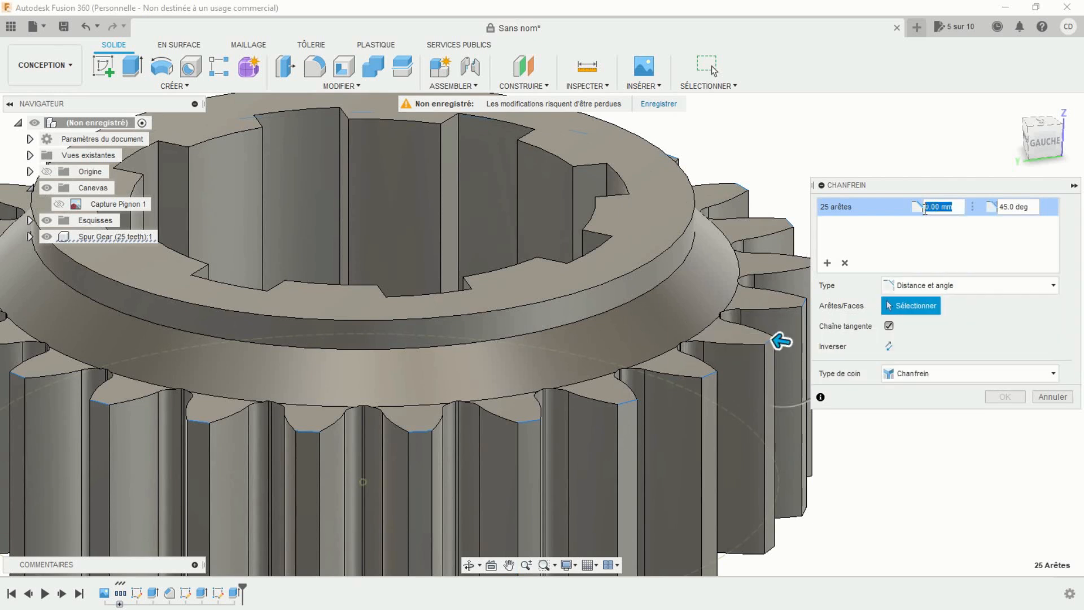
left_click(1008, 207)
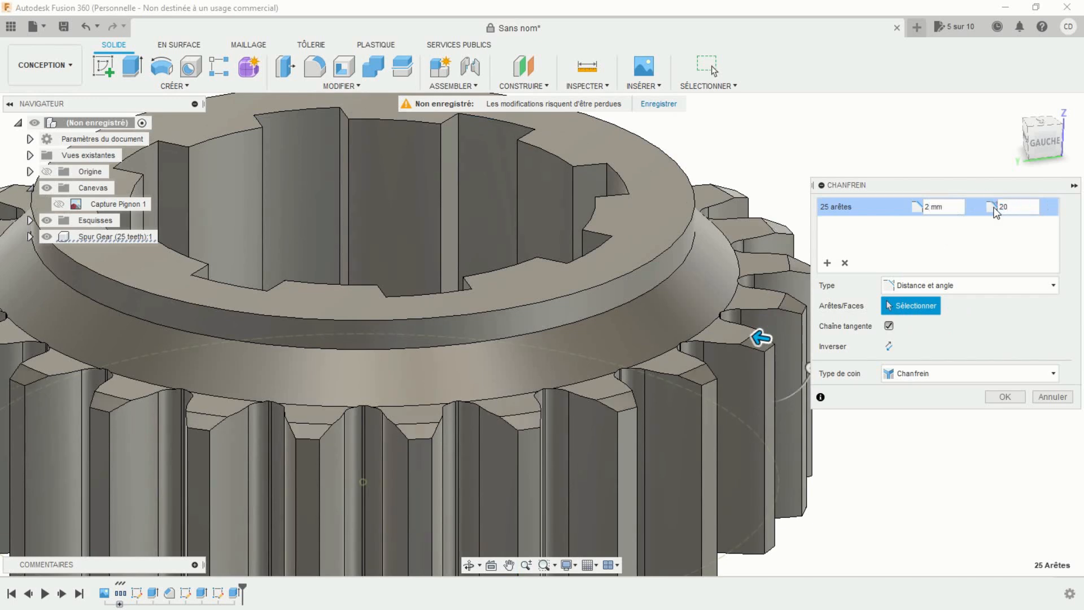
middle_click_drag(725, 314, 712, 256, "shift")
middle_click_drag(712, 257, 721, 340)
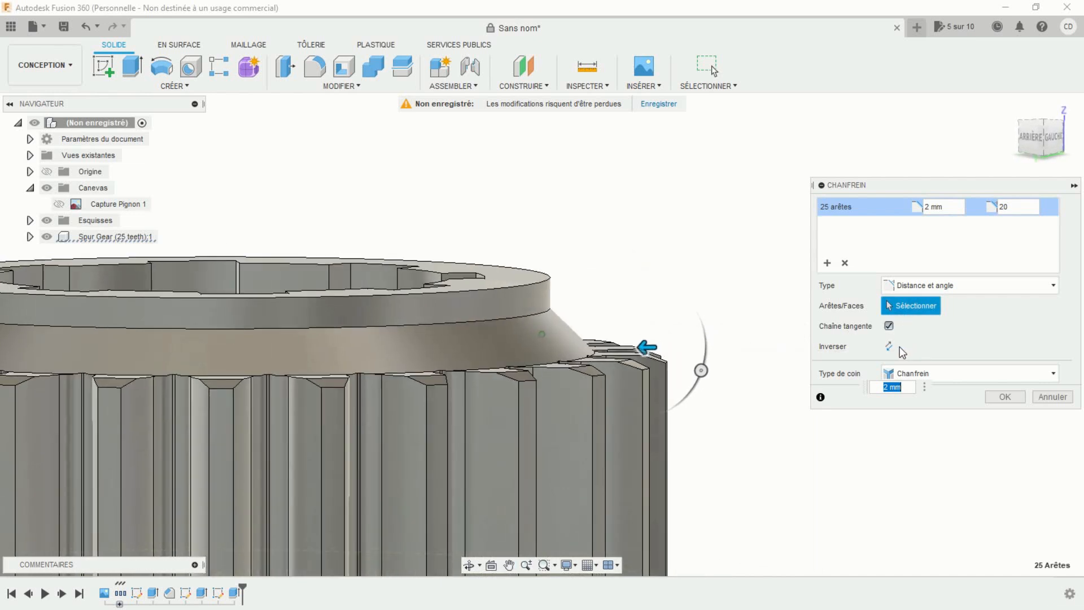
left_click(995, 400)
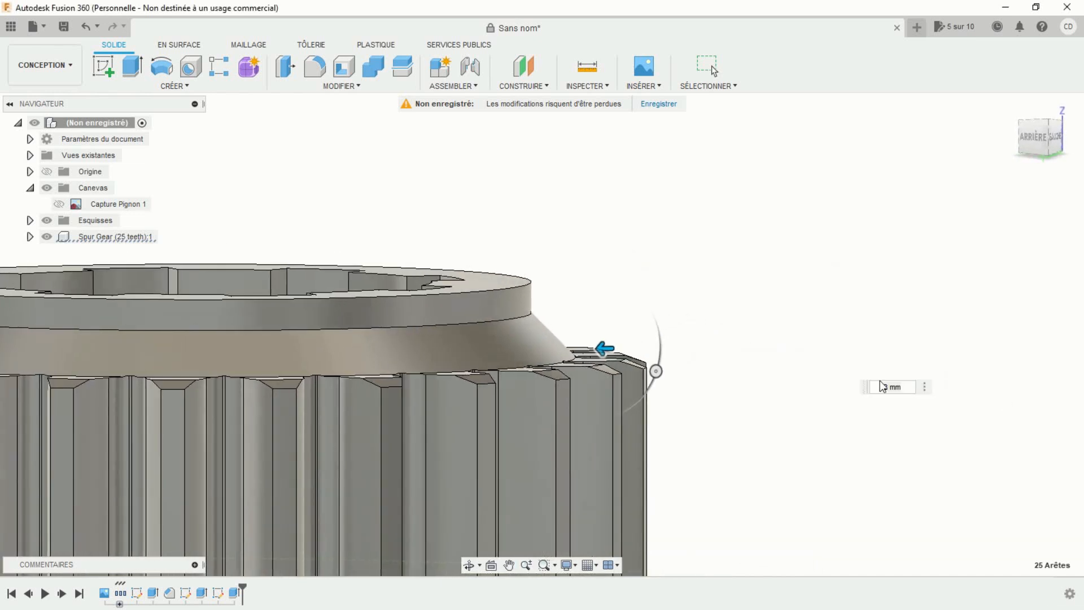
Chamfer the outer tip edges of all 25 teeth on the underside using distance and angle, with 2 mm and 20 degrees
scroll(802, 336, "down", 5)
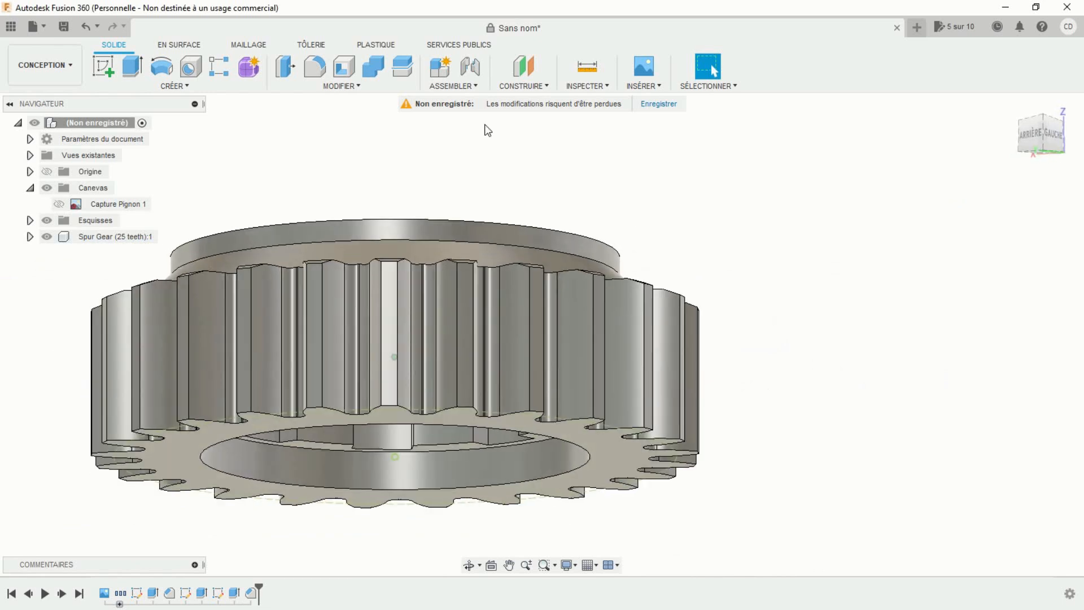
left_click(339, 86)
left_click(307, 133)
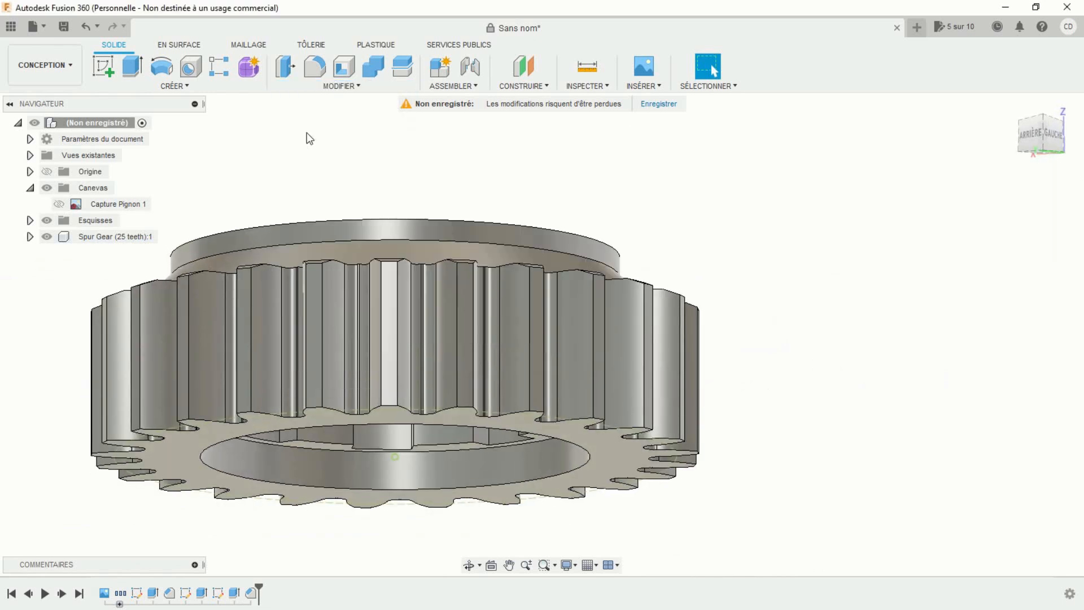
middle_click_drag(670, 488, 564, 395, "shift")
left_click(536, 199)
left_click(477, 462)
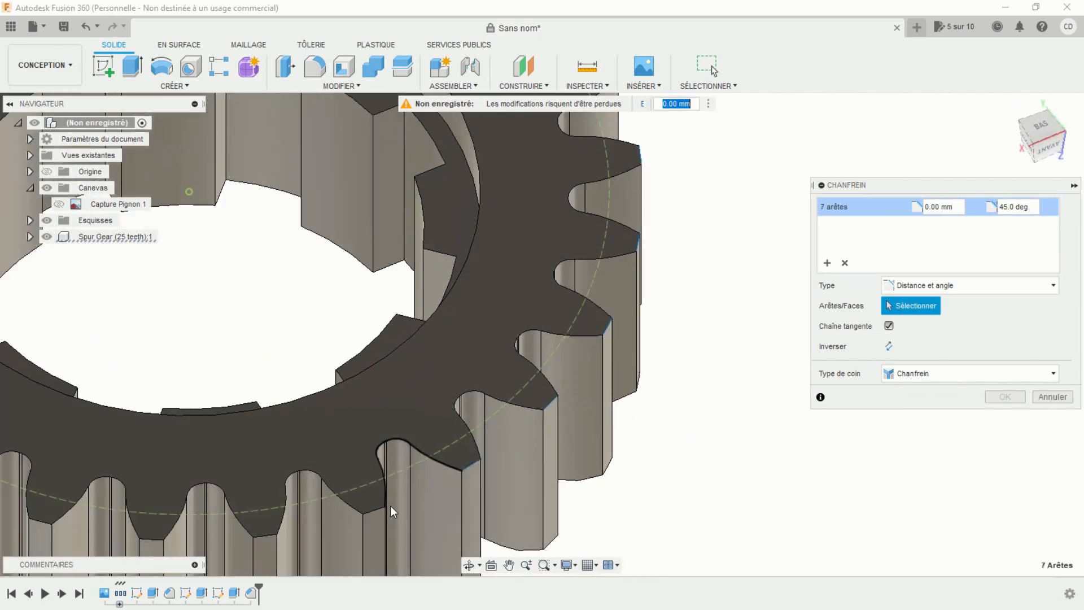
middle_click_drag(438, 478, 525, 390, "shift")
left_click(531, 377)
left_click(357, 424)
left_click(226, 402)
left_click(164, 409)
middle_click_drag(163, 410, 636, 412, "shift")
left_click(631, 414)
left_click(531, 430)
left_click(428, 434)
left_click(324, 426)
left_click(228, 405)
middle_click_drag(146, 375, 429, 434, "shift")
left_click(209, 466)
left_click(886, 209)
type("2")
left_click(975, 209)
type("20")
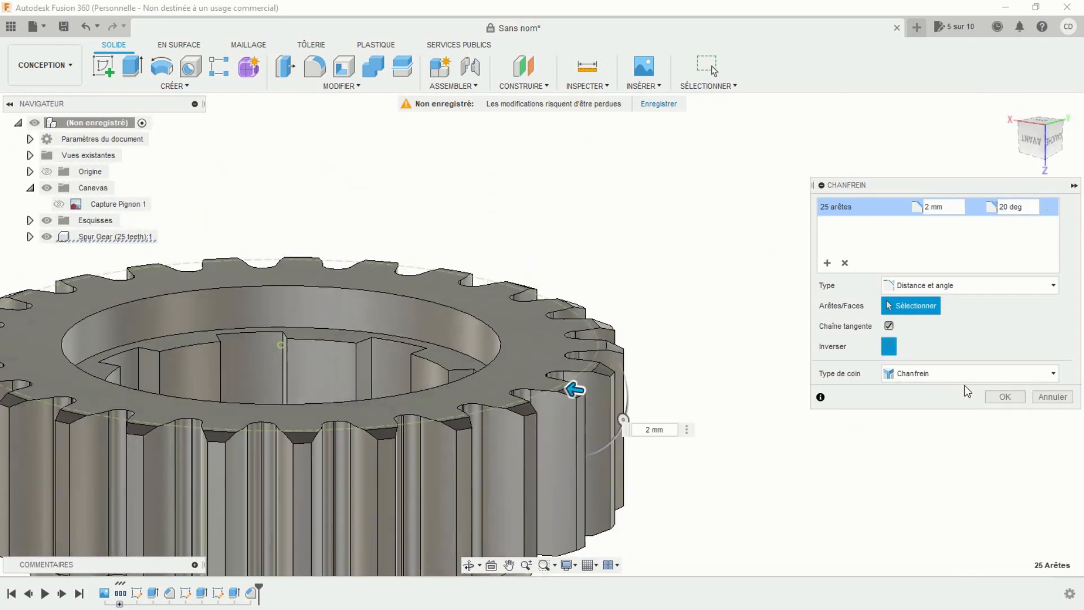
left_click(1005, 397)
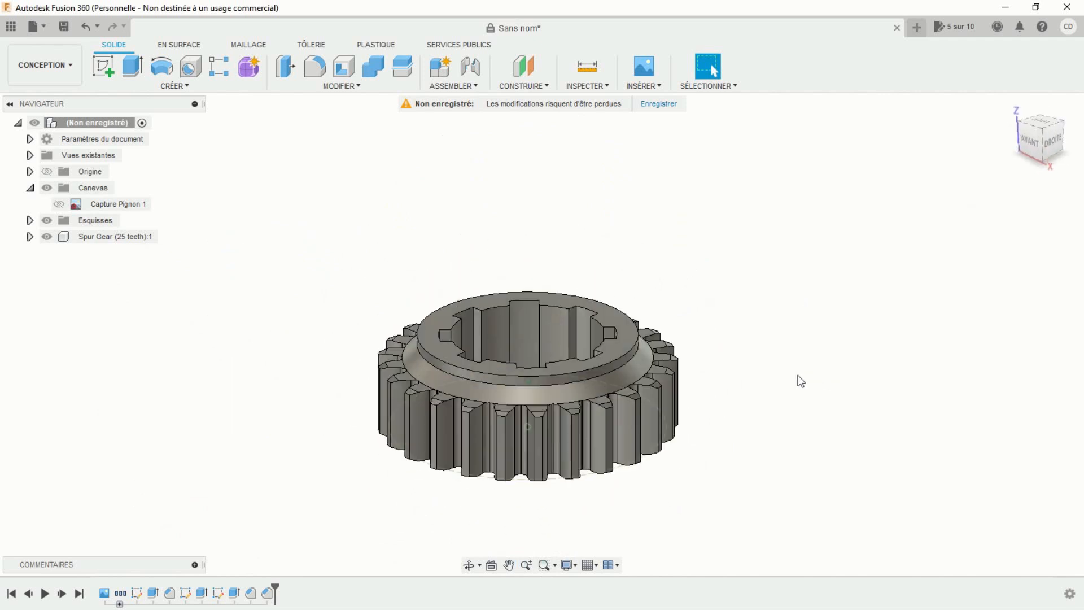
Create a new drawing of the full Pignon assembly from scratch, using ISO, millimetres and an A3 sheet
middle_click_drag(788, 375, 757, 319)
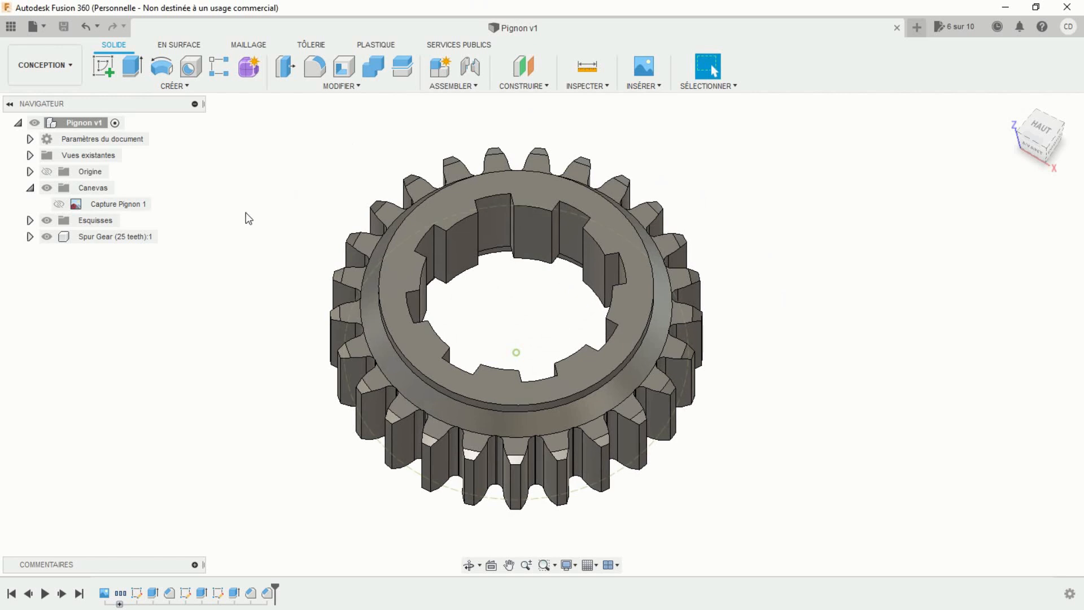
left_click(68, 67)
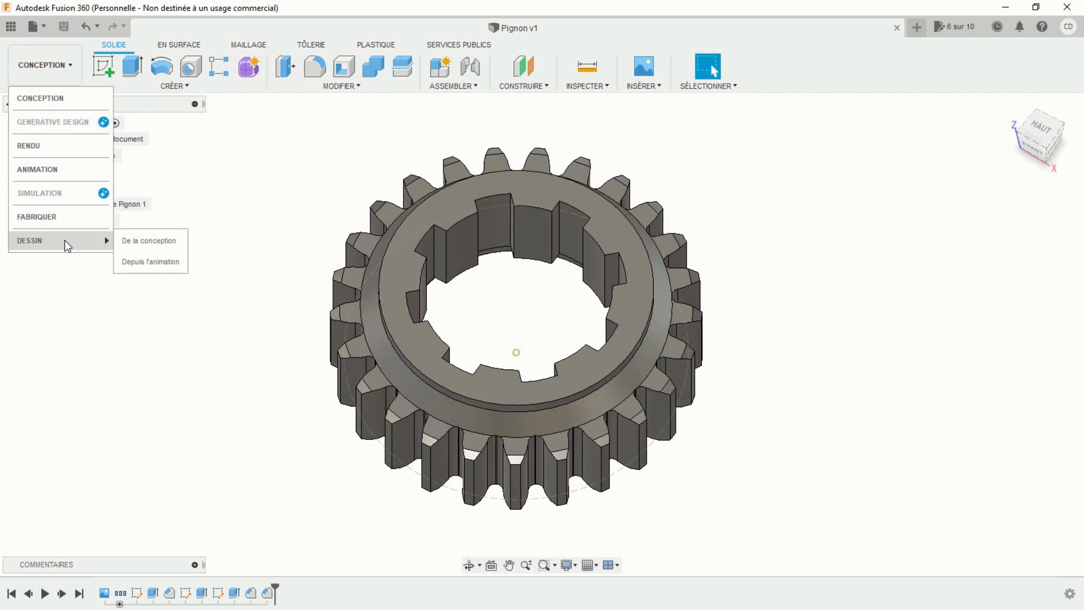
left_click(162, 241)
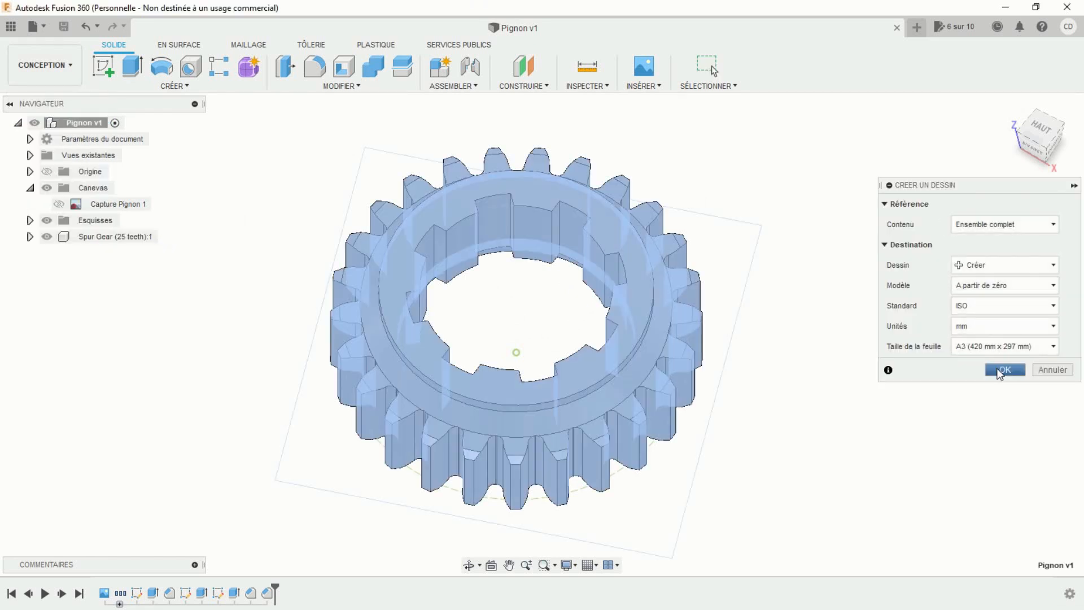
left_click(1002, 370)
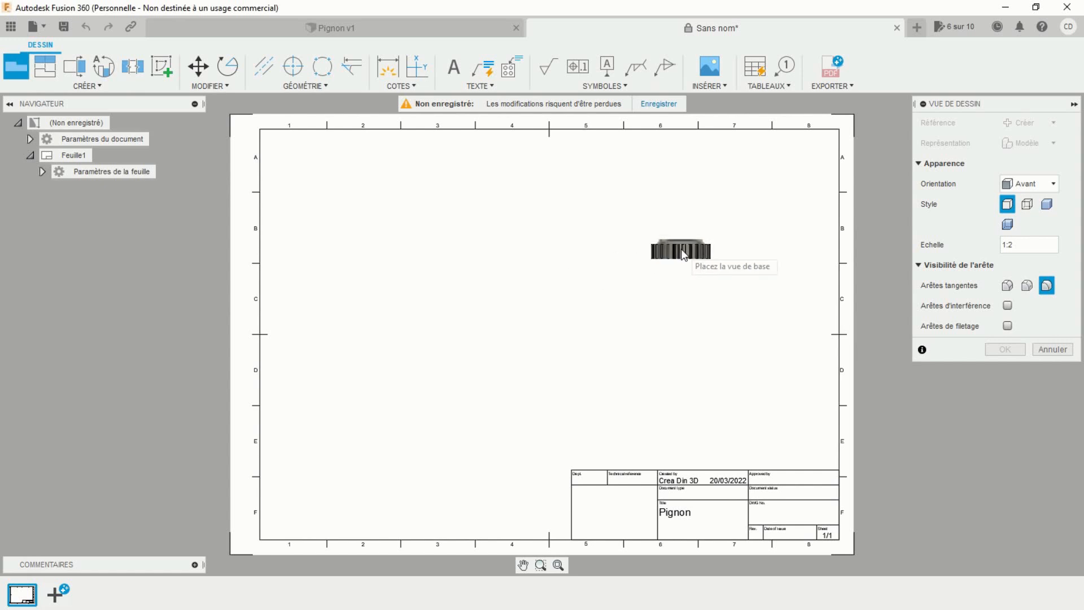
Place a base view of the gear in the upper-left area of the sheet, with Haut orientation and 1:1 scale
left_click(1053, 184)
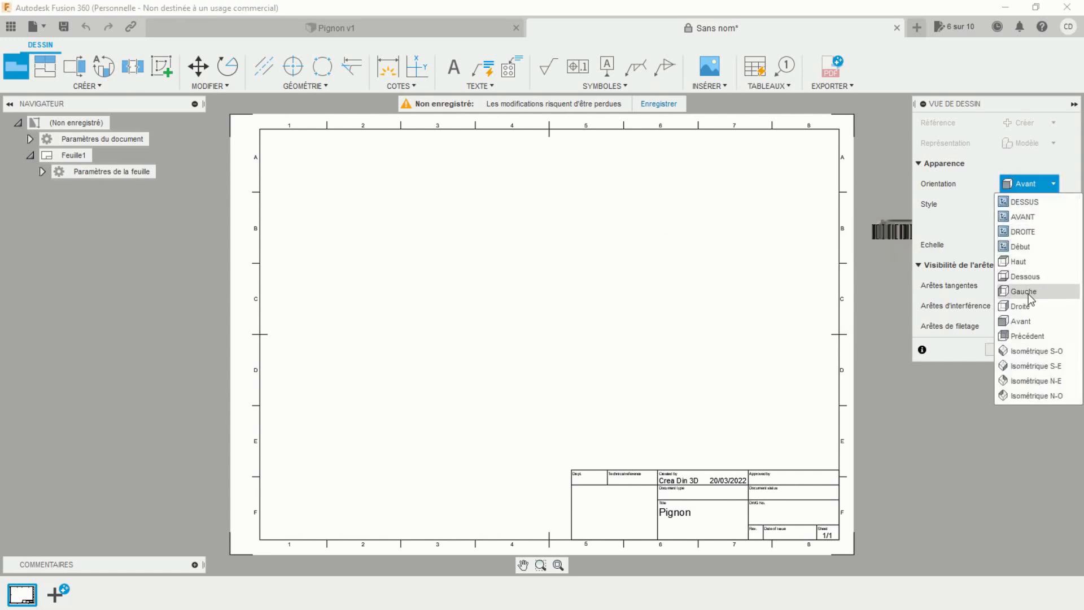
left_click(1025, 320)
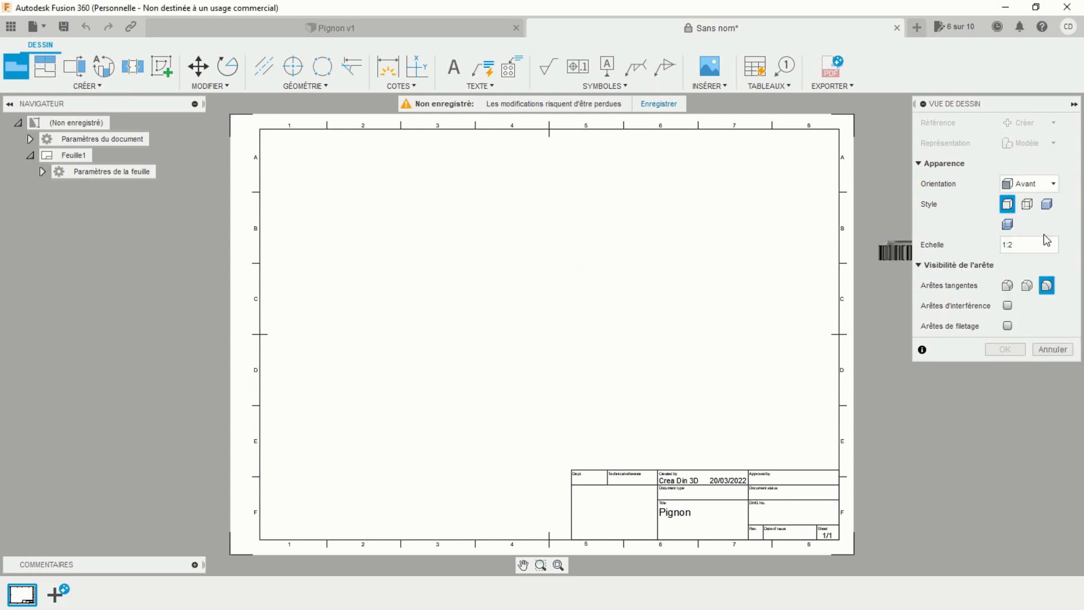
left_click(1053, 184)
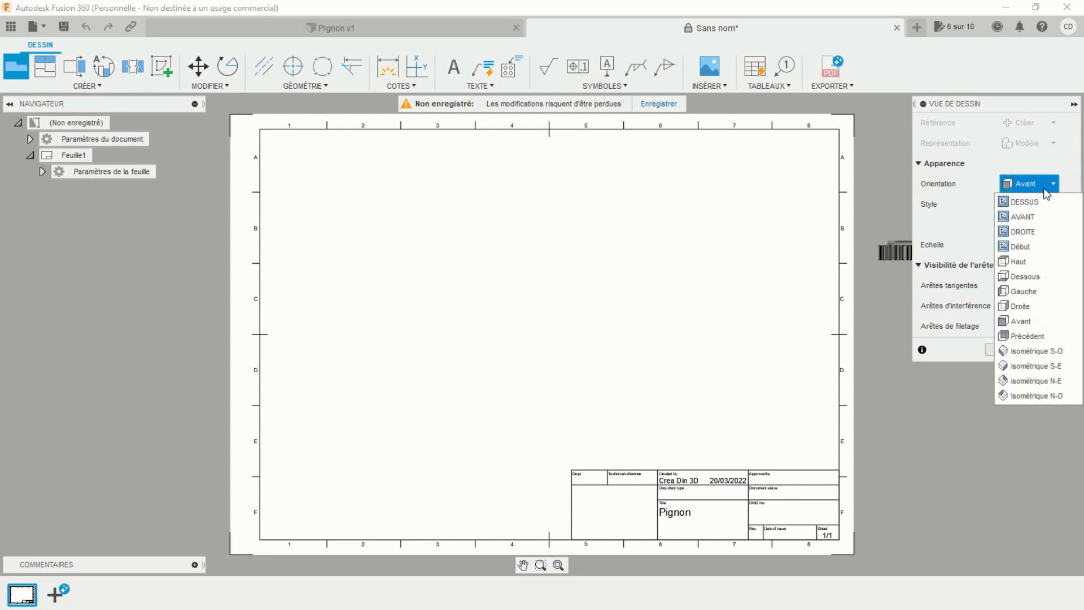
left_click(1019, 264)
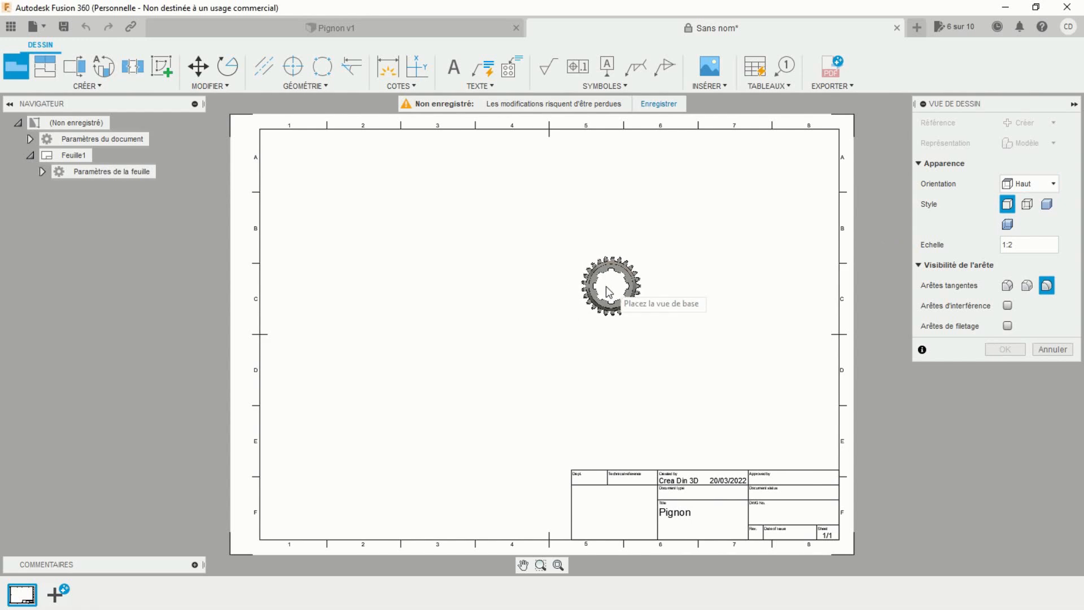
scroll(600, 286, "up", 3)
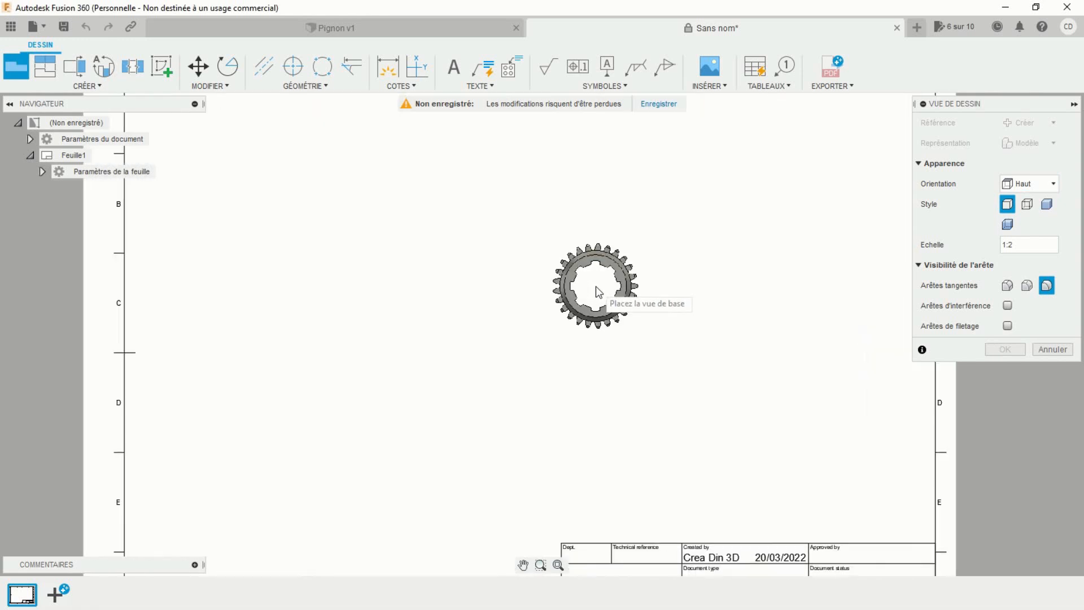
left_click(1020, 246)
key("BackSpace")
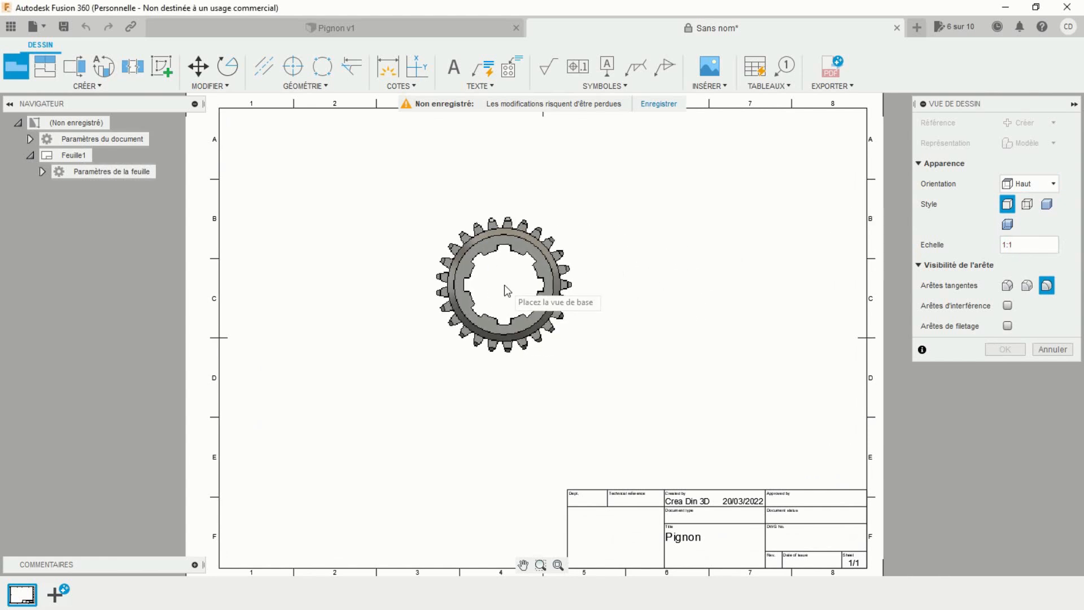
scroll(489, 284, "up", 1)
scroll(488, 285, "down", 2)
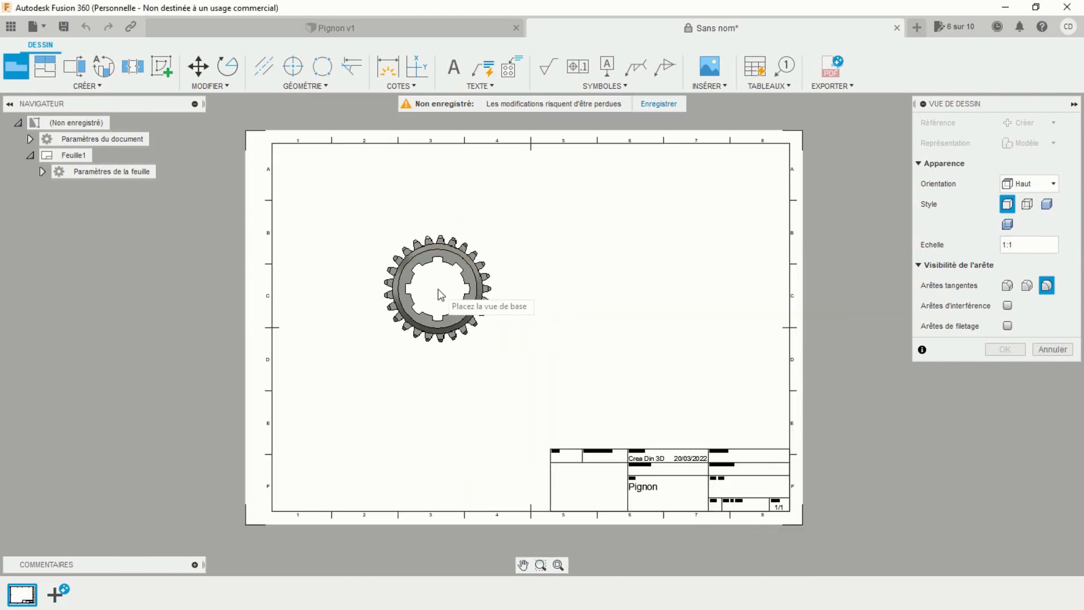
left_click(436, 290)
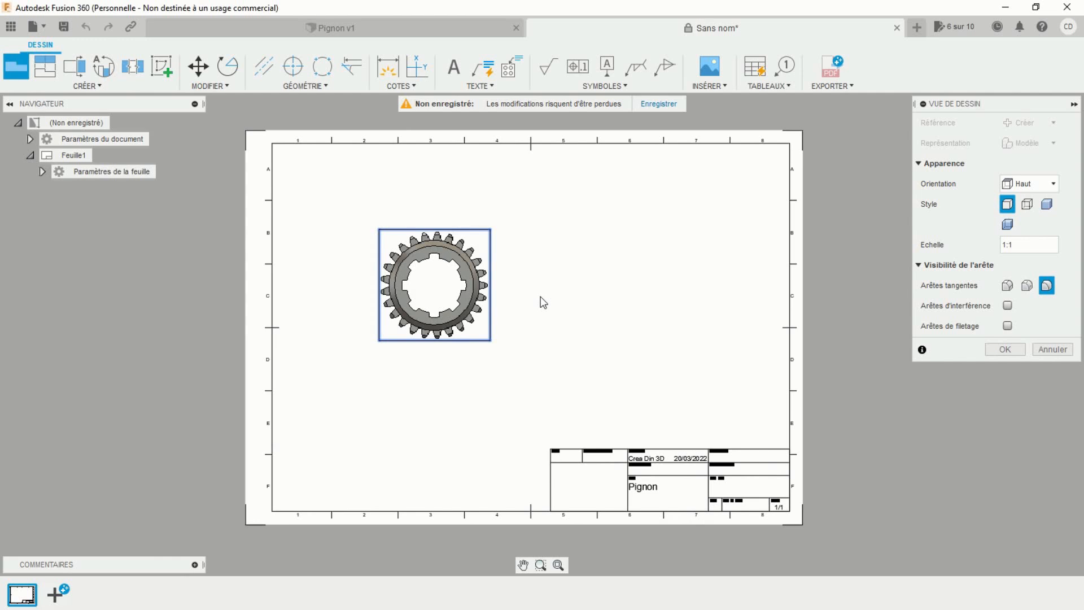
scroll(501, 279, "up", 1)
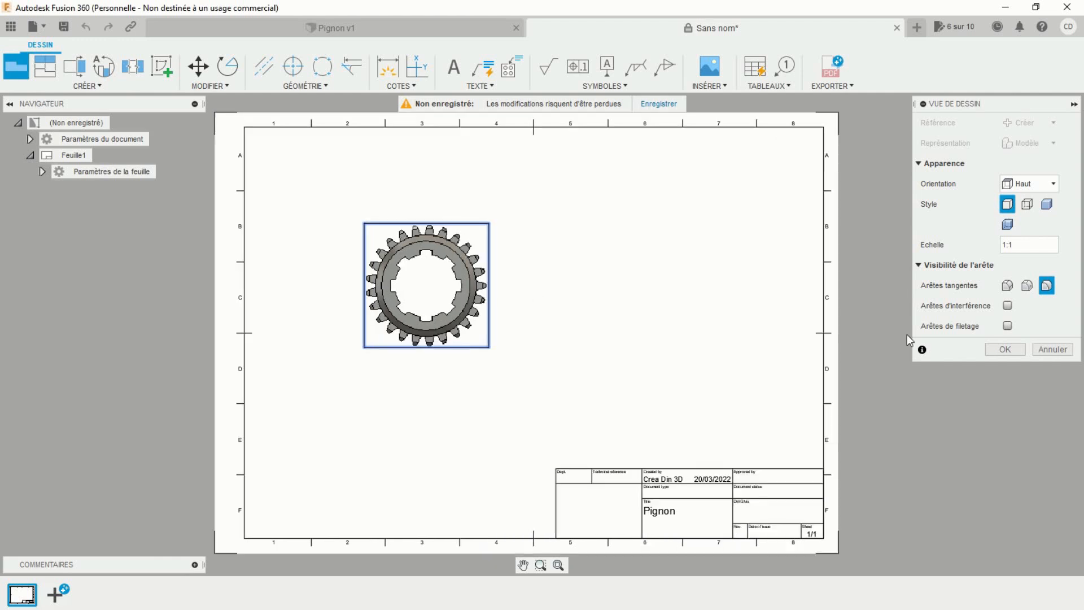
left_click(996, 353)
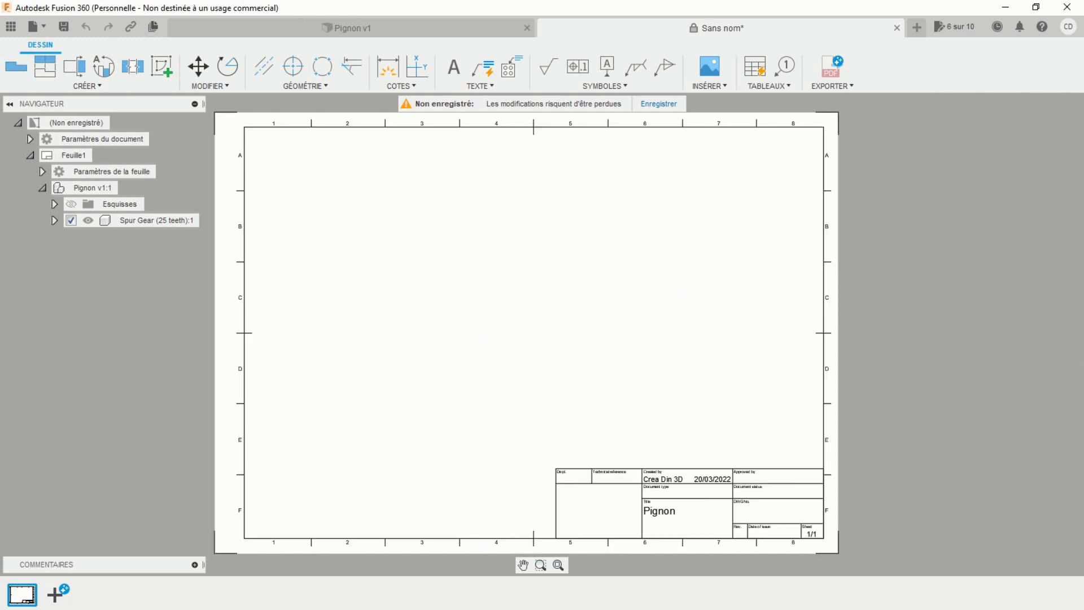
Start a section view from the base view and draw vertical cutting line A-A through the gear's centre, extending beyond the teeth at both ends
scroll(434, 295, "up", 3)
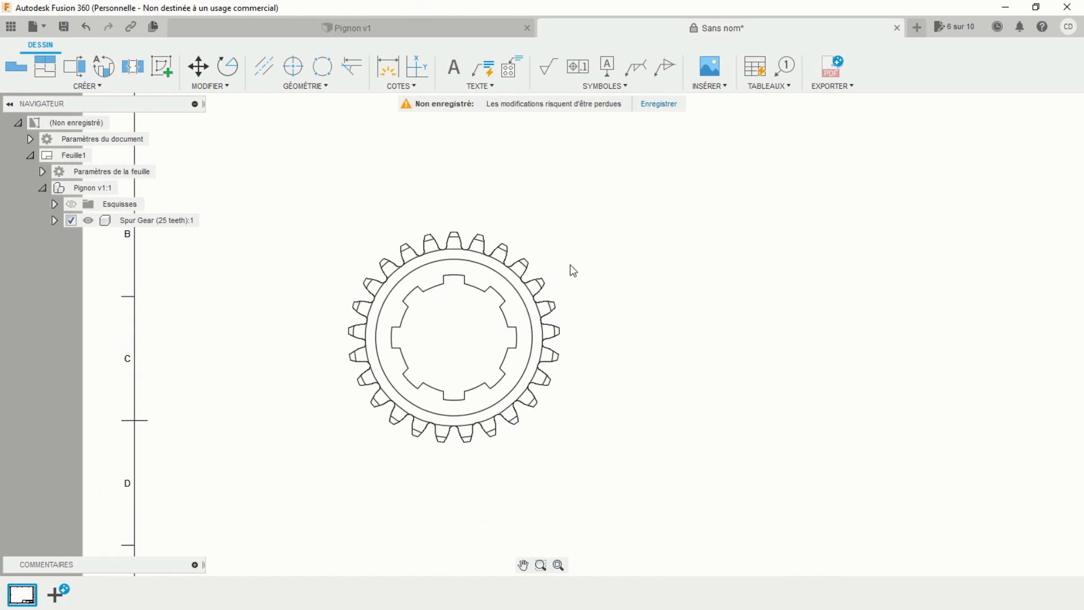
left_click(99, 87)
left_click(59, 117)
scroll(395, 297, "up", 2)
left_click(470, 361)
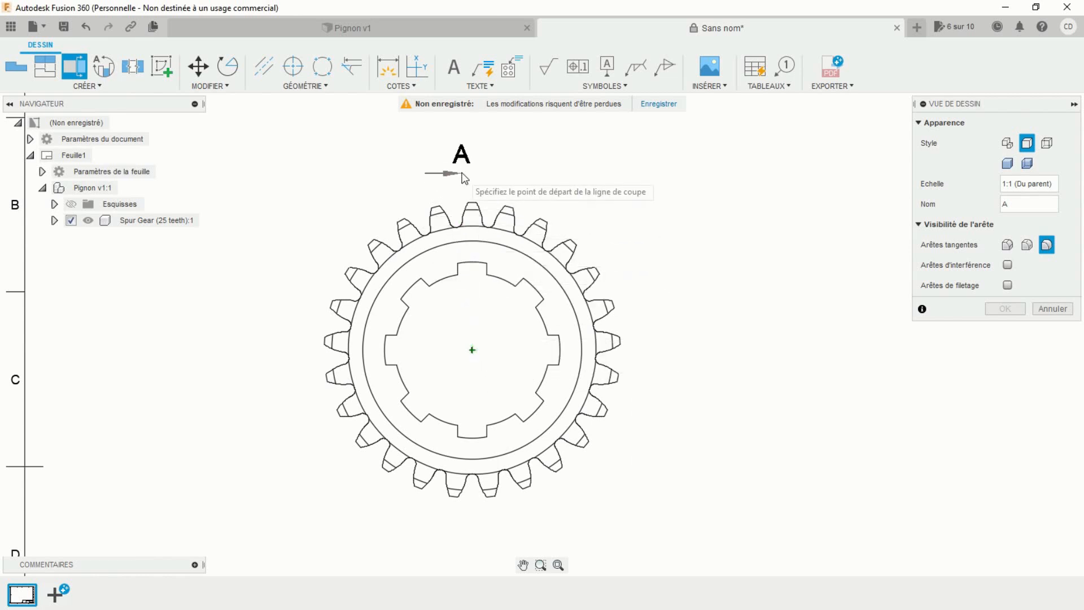
left_click(473, 127)
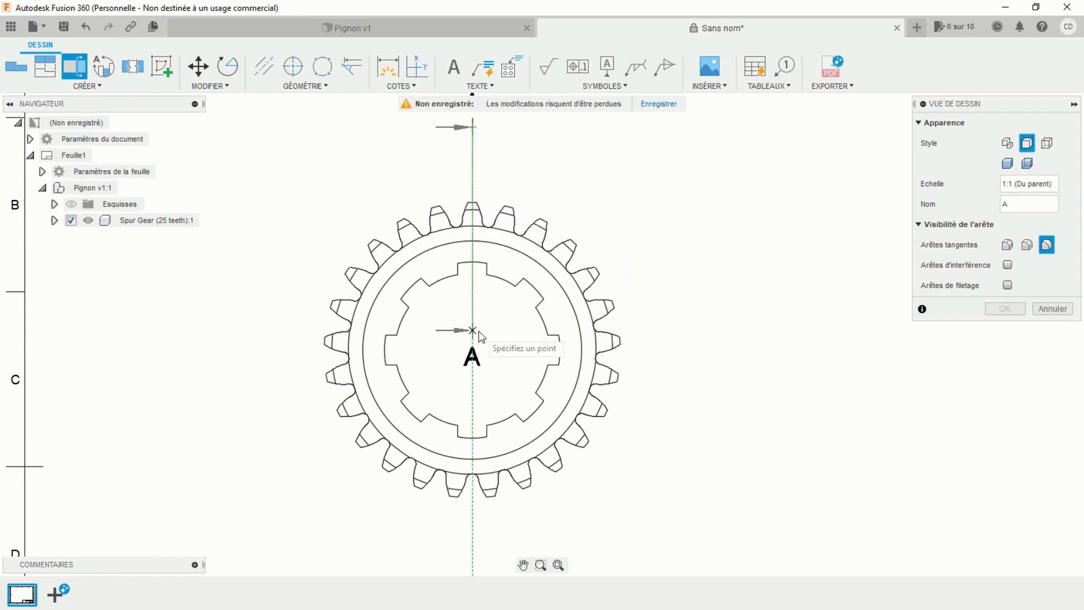
scroll(472, 345, "down", 4)
left_click(476, 470)
left_click(520, 445)
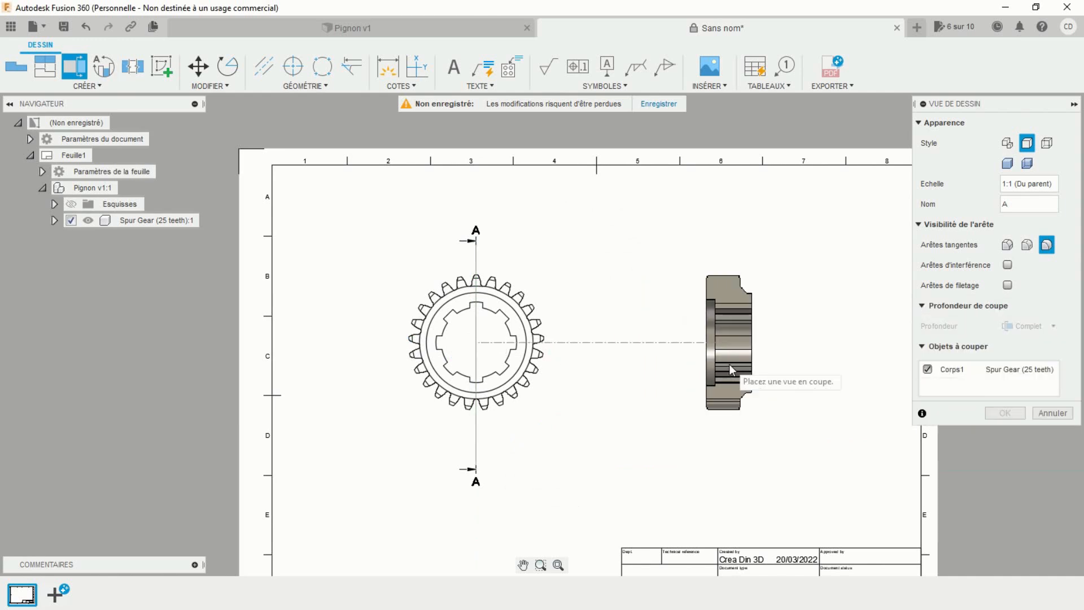
Place the full-depth section view to the right of the base view, level with it, and finish it
left_click(722, 361)
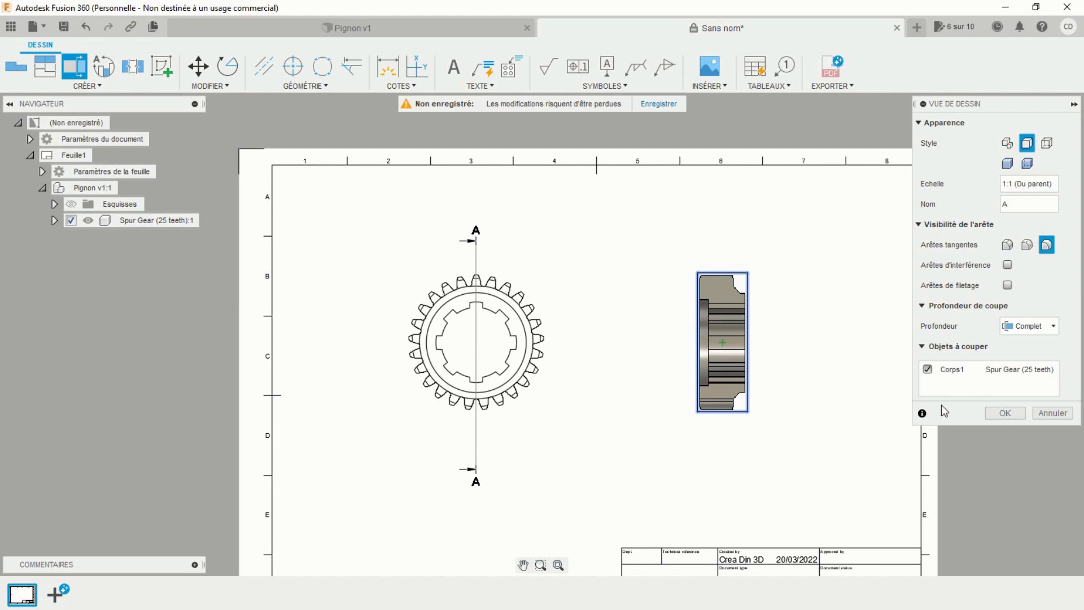
scroll(757, 376, "up", 3)
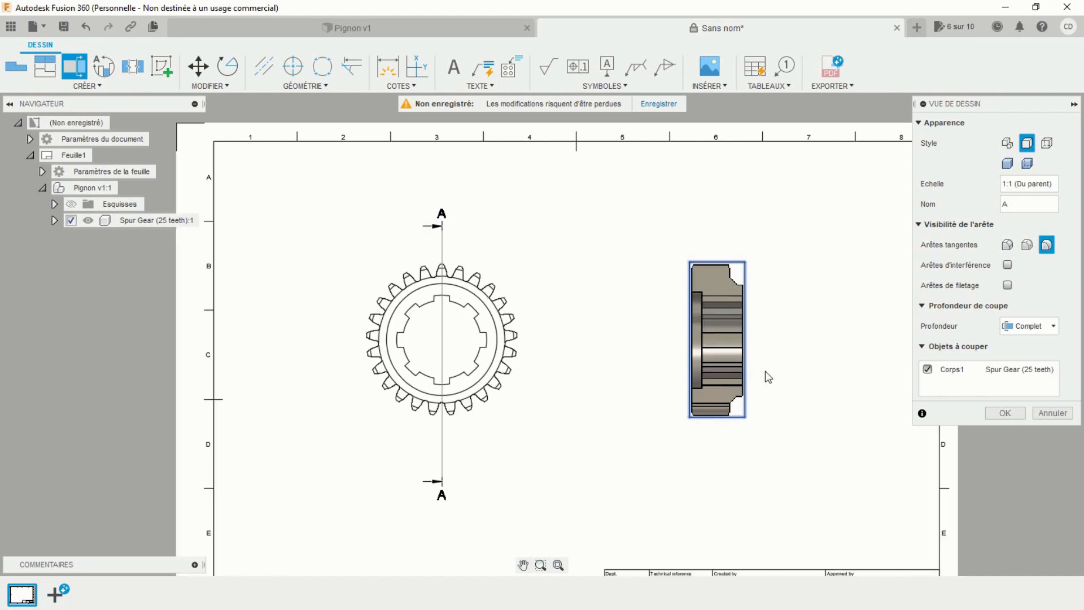
mouse_move(772, 368)
middle_mouse_down()
mouse_move(623, 361)
mouse_move(664, 332)
middle_mouse_up()
scroll(710, 337, "up", 1)
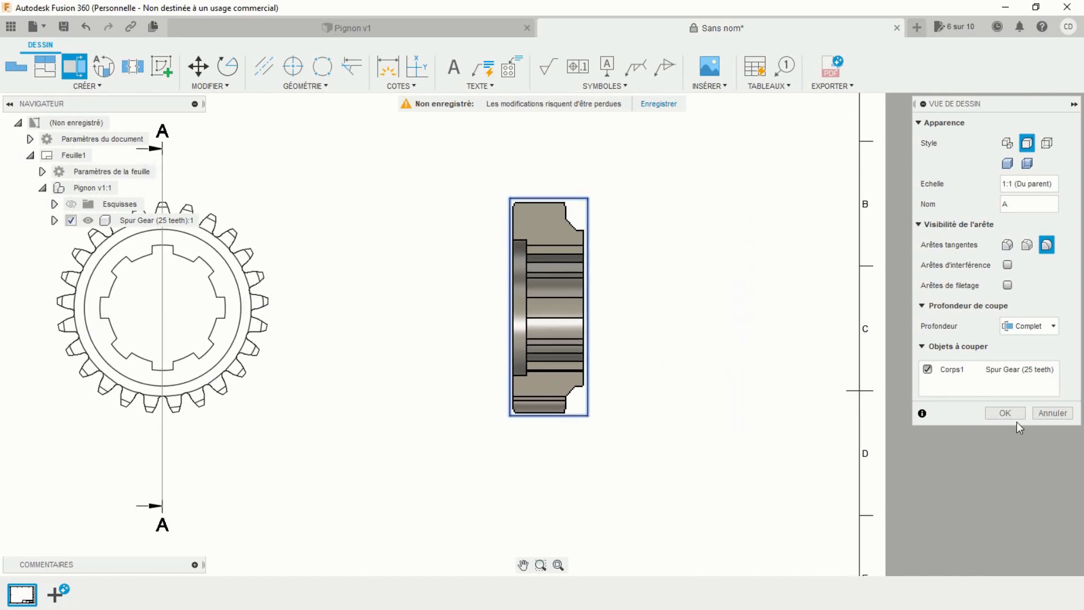
left_click(995, 413)
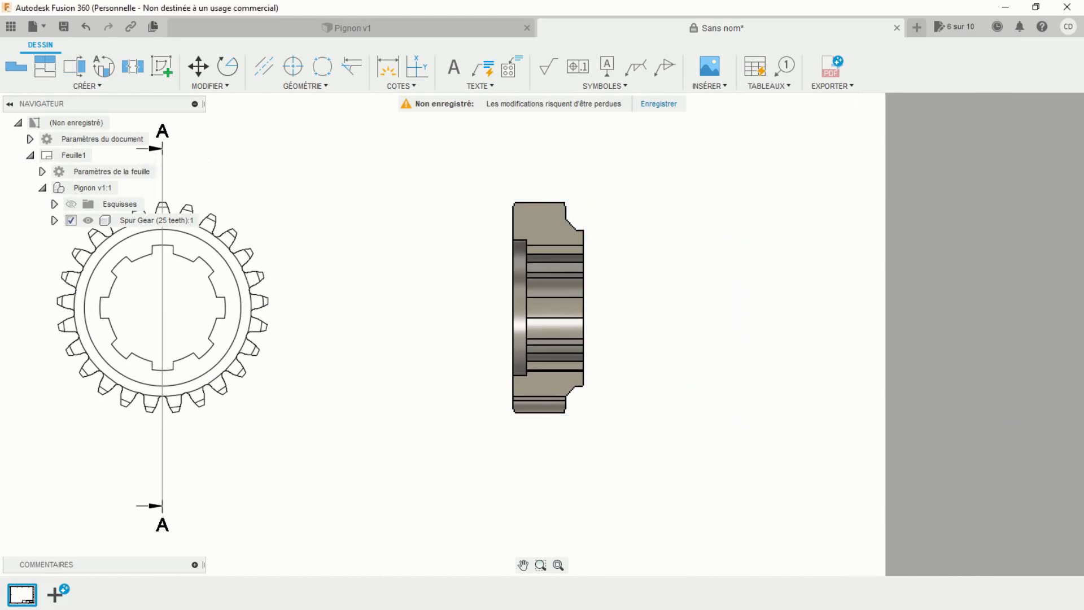
Move the section view's label below the view and remove the scale from its text, leaving A-A
left_click_drag(540, 147, 543, 505)
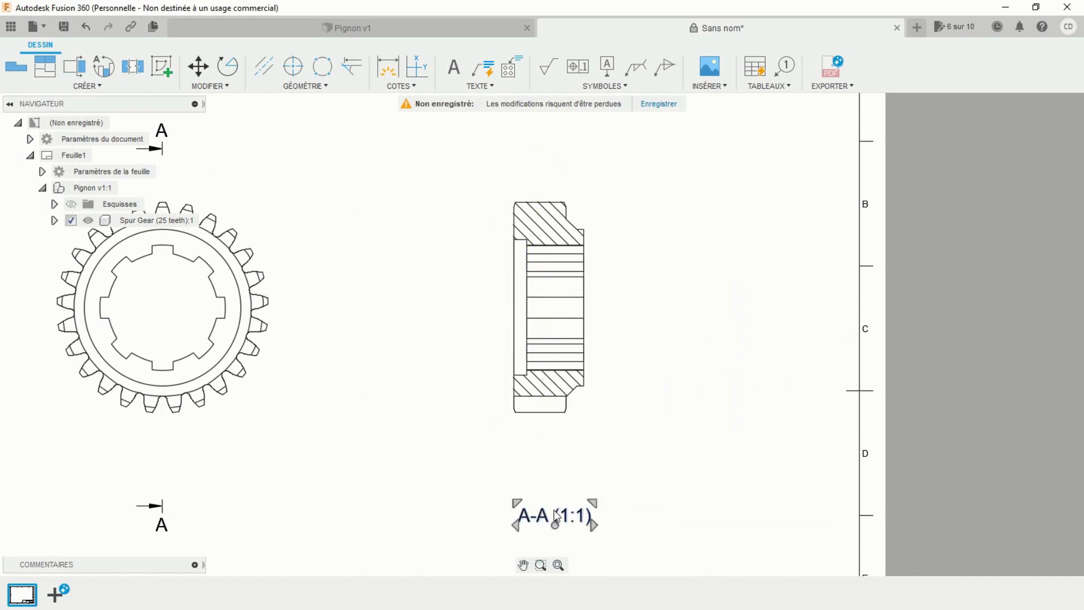
double_click(569, 516)
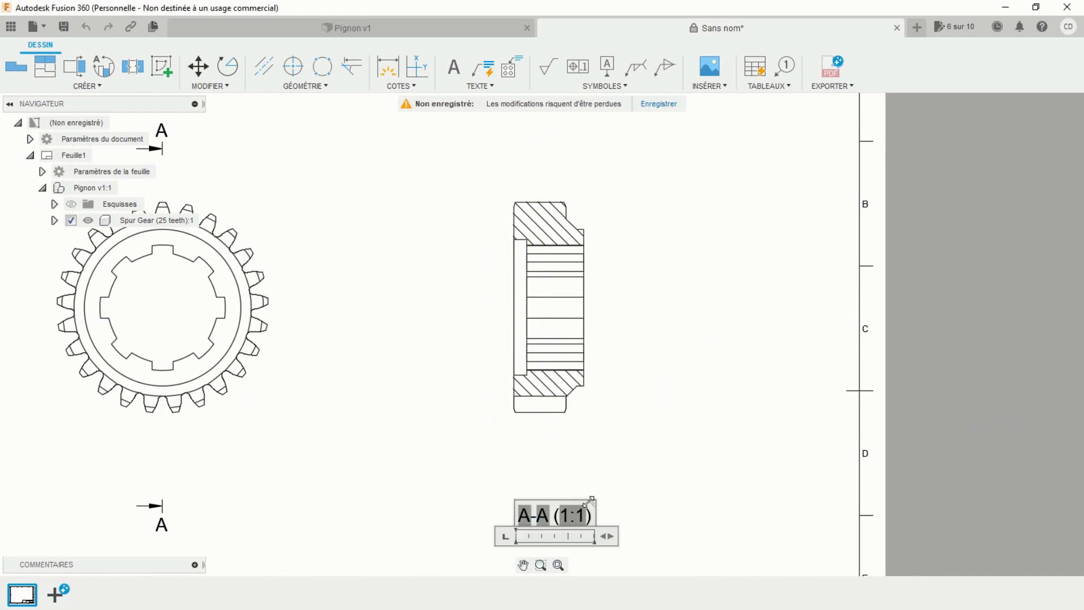
key("BackSpace")
key("BackSpace")
key("BackSpace")
key("BackSpace")
key("BackSpace")
key("BackSpace")
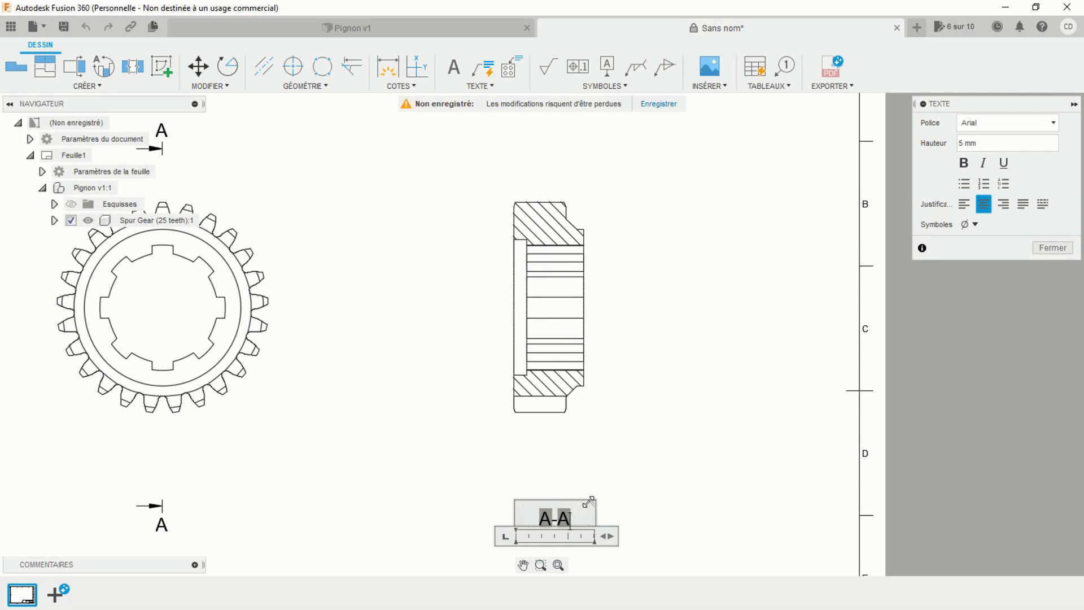
key("Return")
key("BackSpace")
left_click(1053, 248)
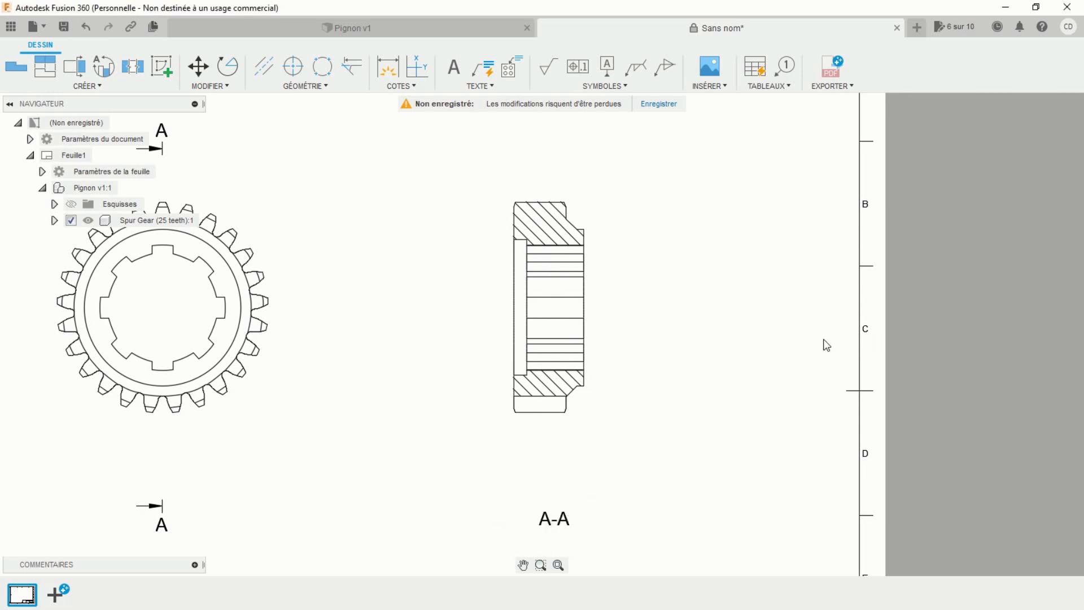
Add a centre mark to the large circular edge at the base of the teeth in the base view
middle_click_drag(702, 420, 775, 373)
left_click(632, 481)
left_click(625, 474)
left_click(623, 474)
middle_click_drag(506, 400, 626, 418)
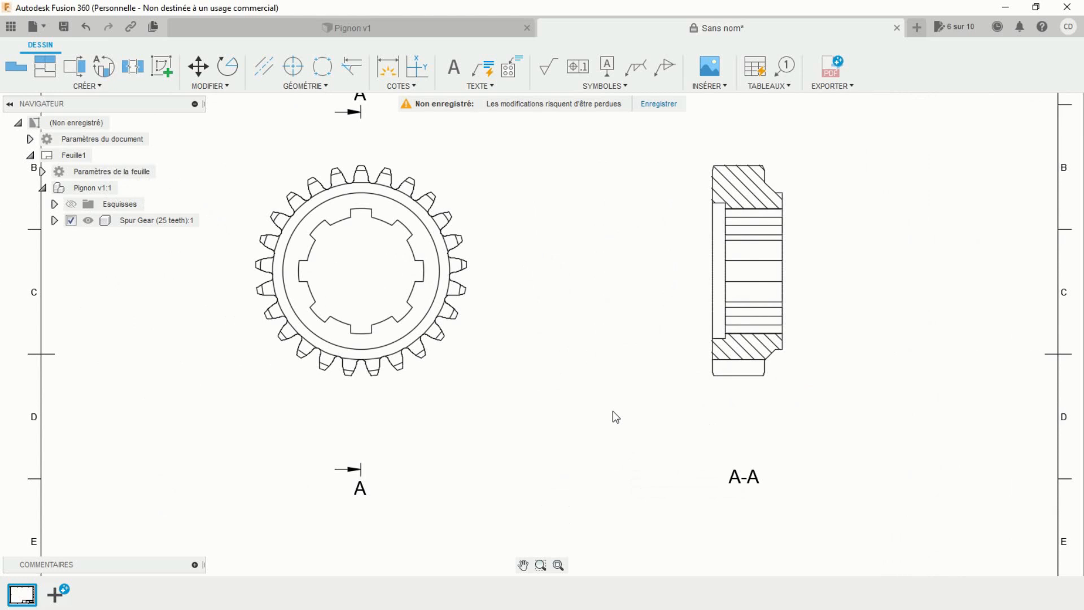
scroll(612, 411, "down", 2)
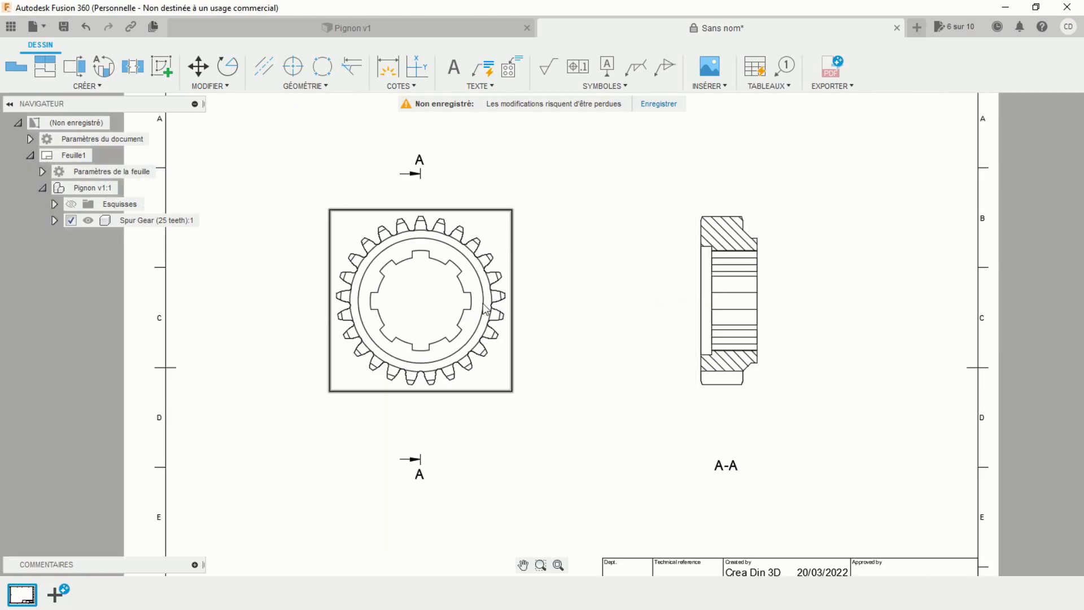
left_click(294, 68)
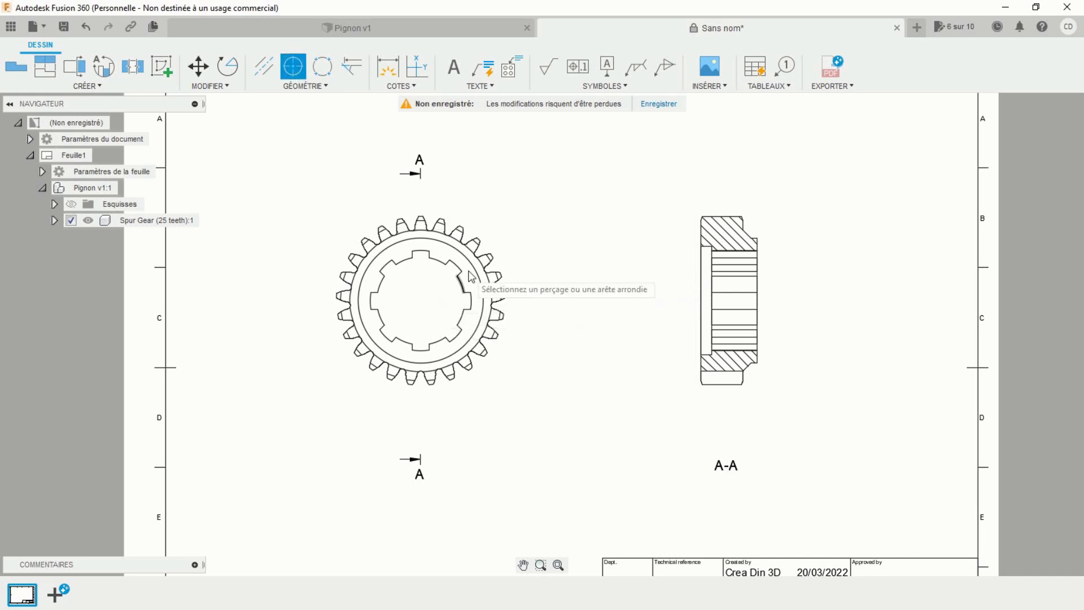
left_click(490, 284)
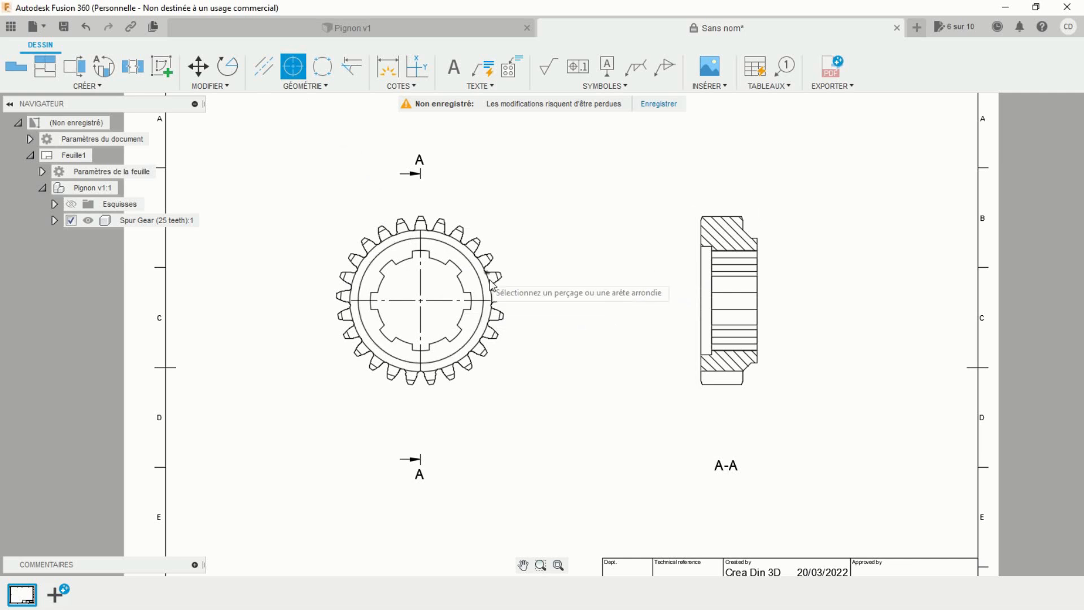
Extend both horizontal arms of the base view's centre mark to just beyond the gear teeth
key("Escape")
left_click(455, 301)
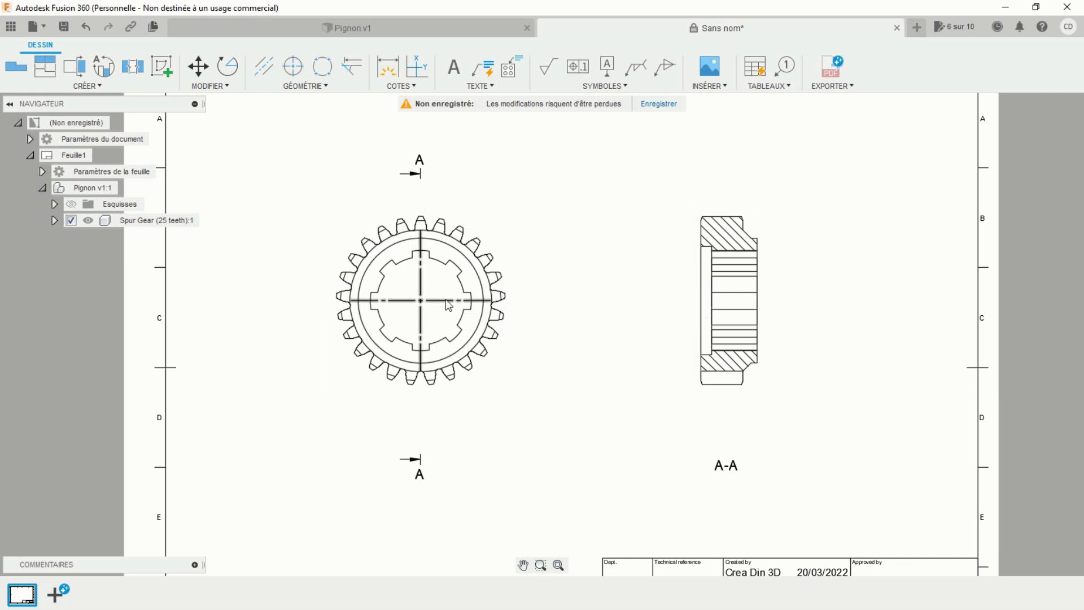
left_click(489, 301)
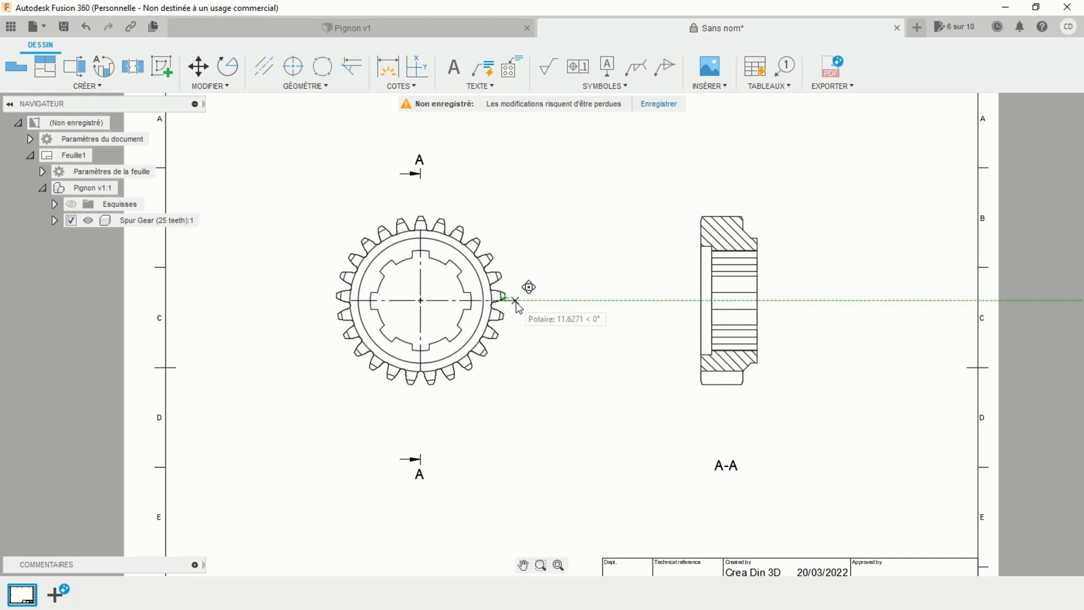
left_click(517, 301)
left_click(355, 301)
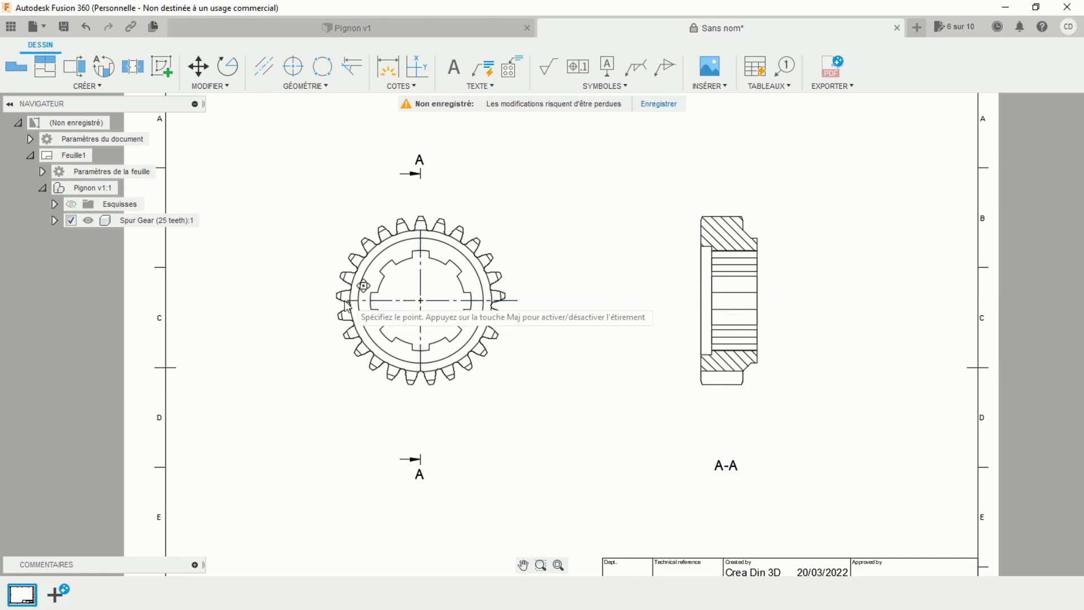
left_click(319, 301)
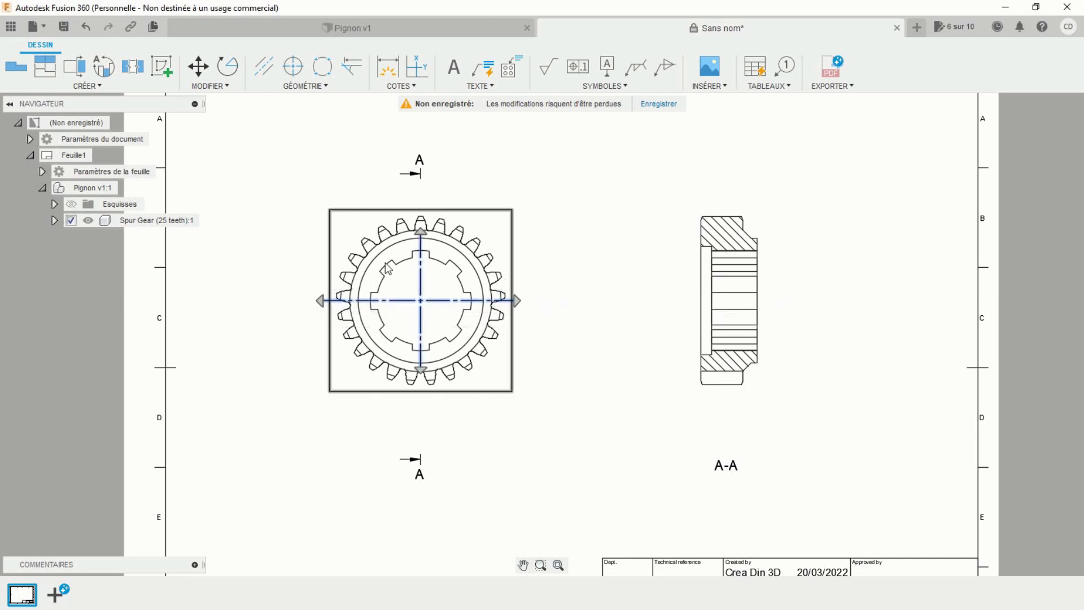
Extend the upper and lower arms of the base view's centre mark beyond the gear teeth
left_click(421, 232)
left_click(421, 201)
left_click(421, 370)
left_click(421, 394)
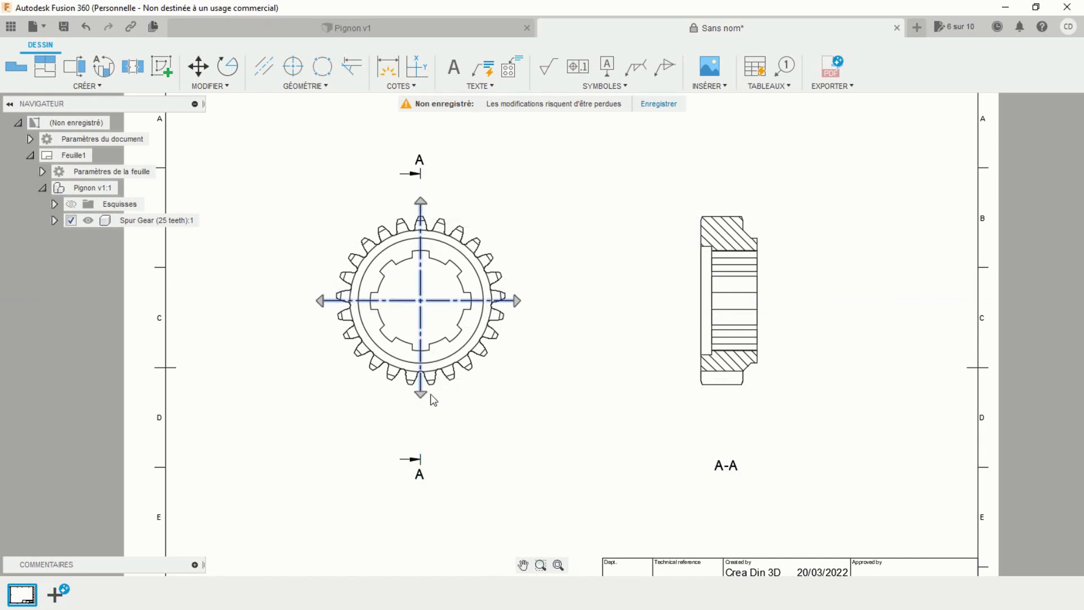
left_click(421, 394)
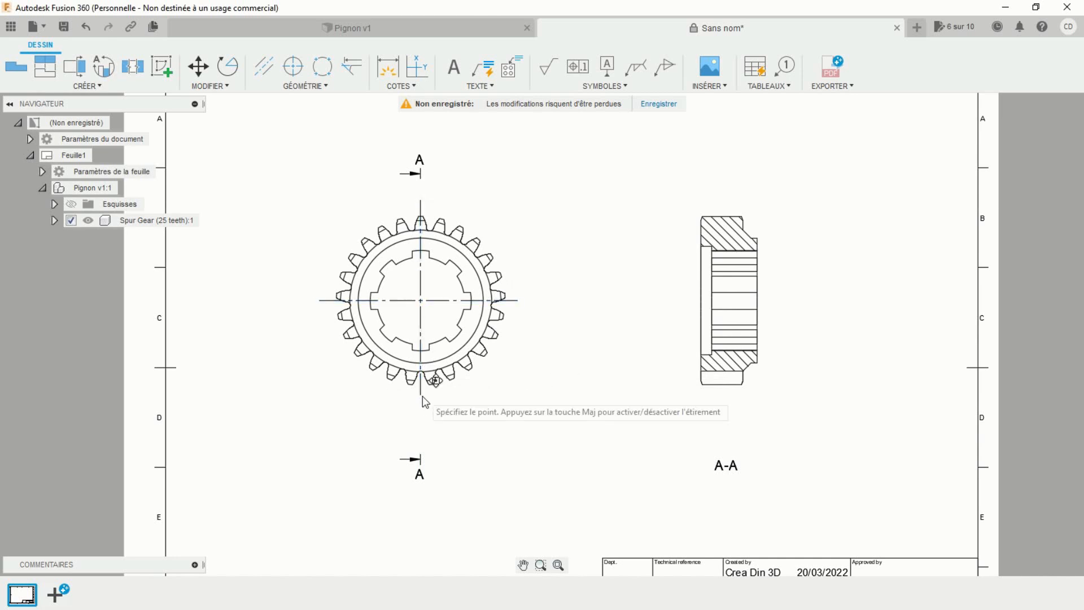
left_click(422, 402)
key("Escape")
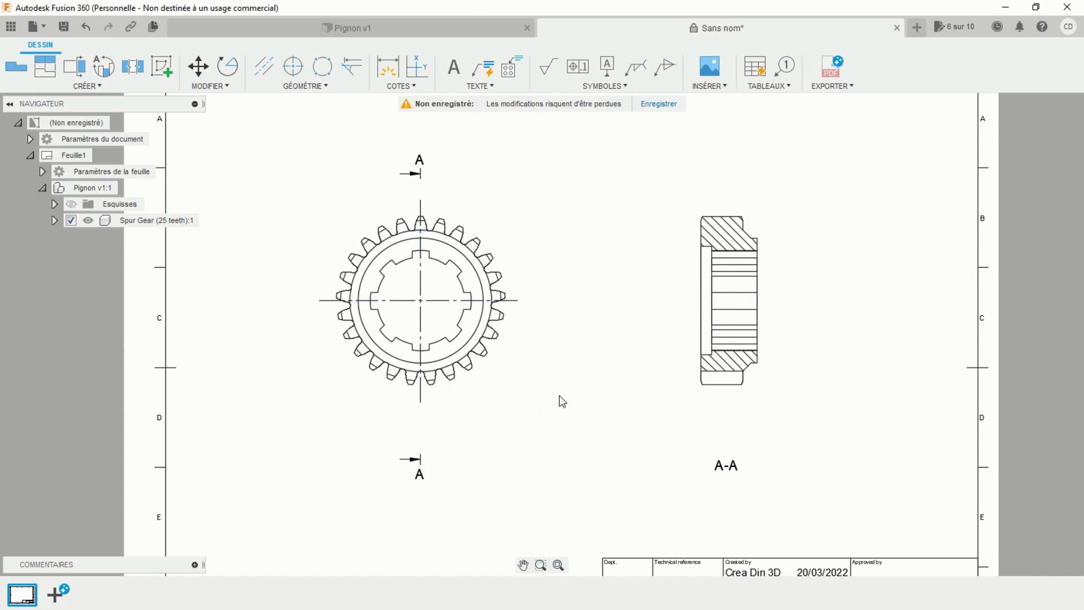
Add a centreline in section view A-A midway between the two horizontal edges of the bore's recess
left_click(264, 66)
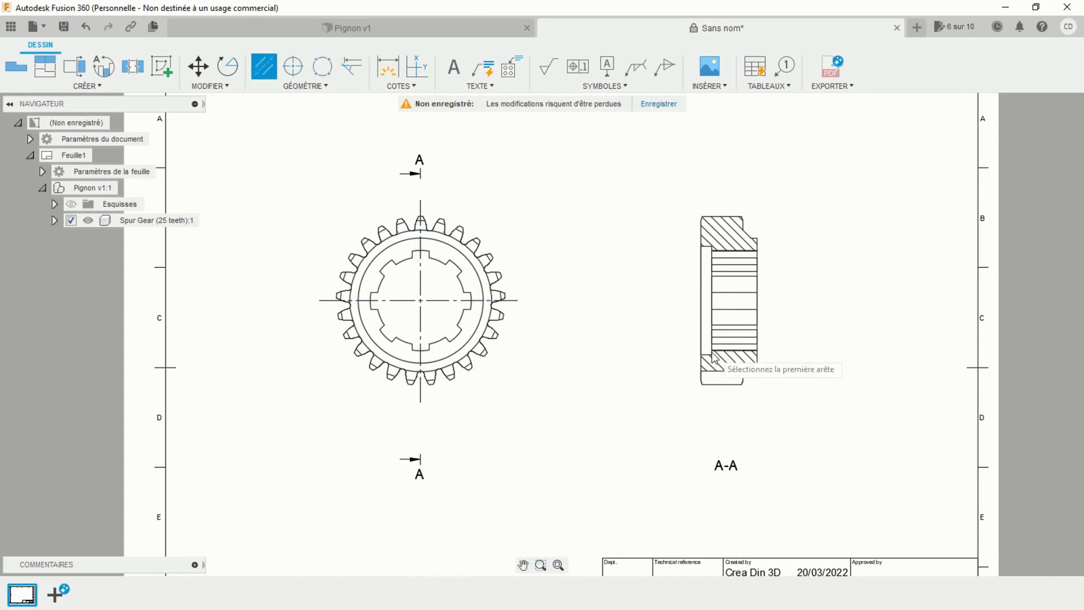
scroll(708, 358, "up", 3)
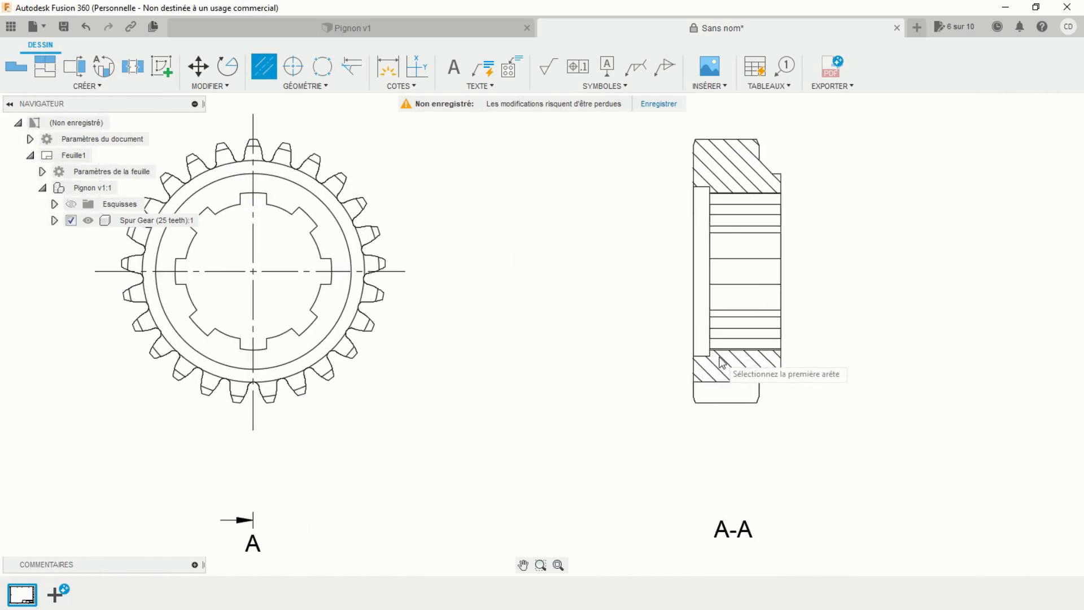
left_click(707, 356)
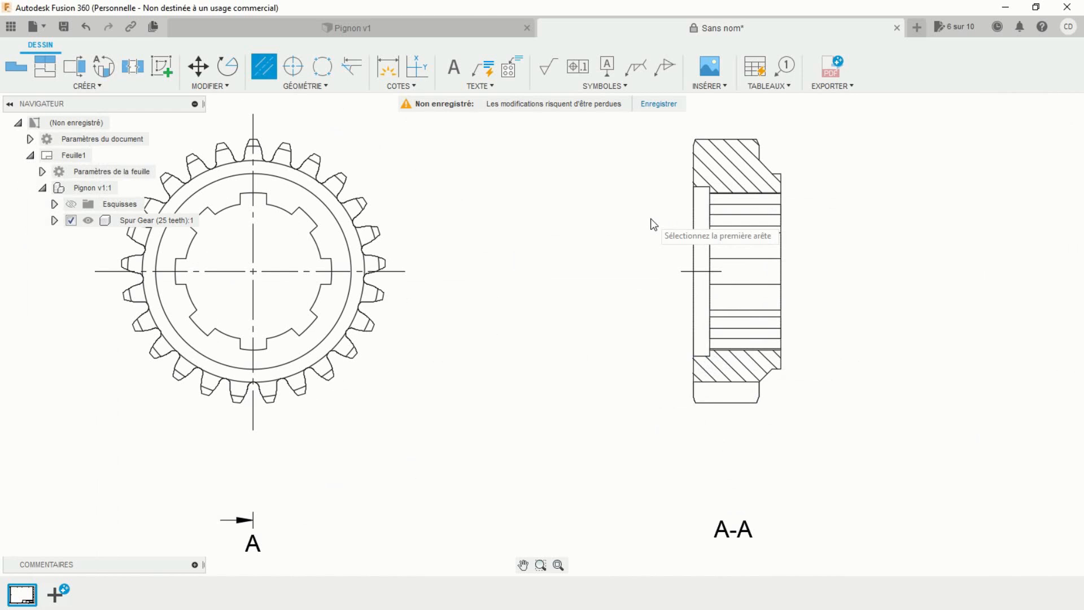
Stretch both ends of the section view's centreline so it extends past the gear's two side faces
key("Escape")
left_click(683, 272)
left_click(665, 272)
left_click(722, 272)
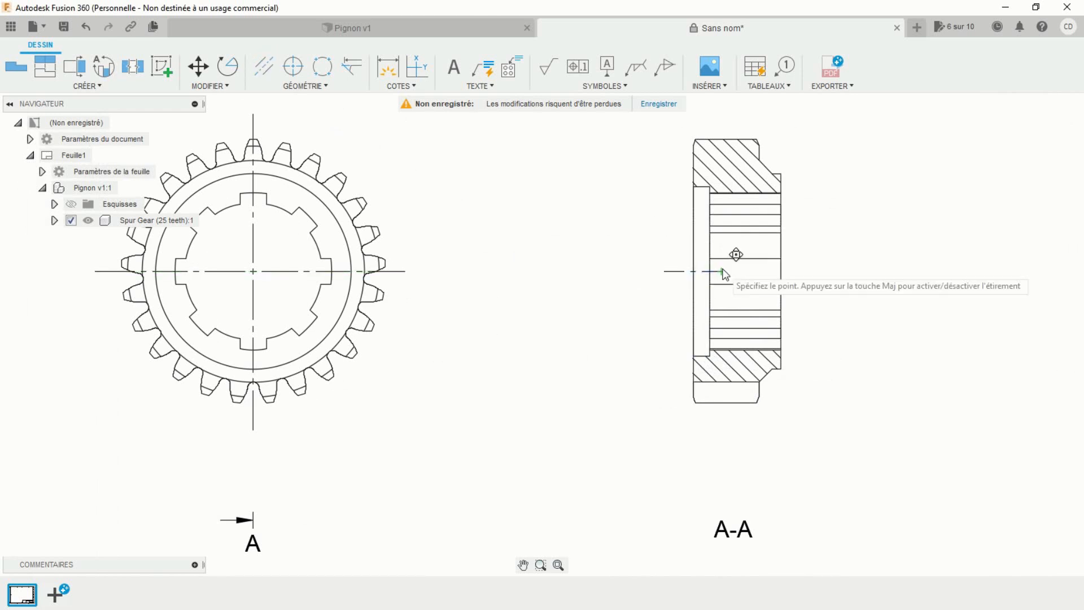
left_click(809, 272)
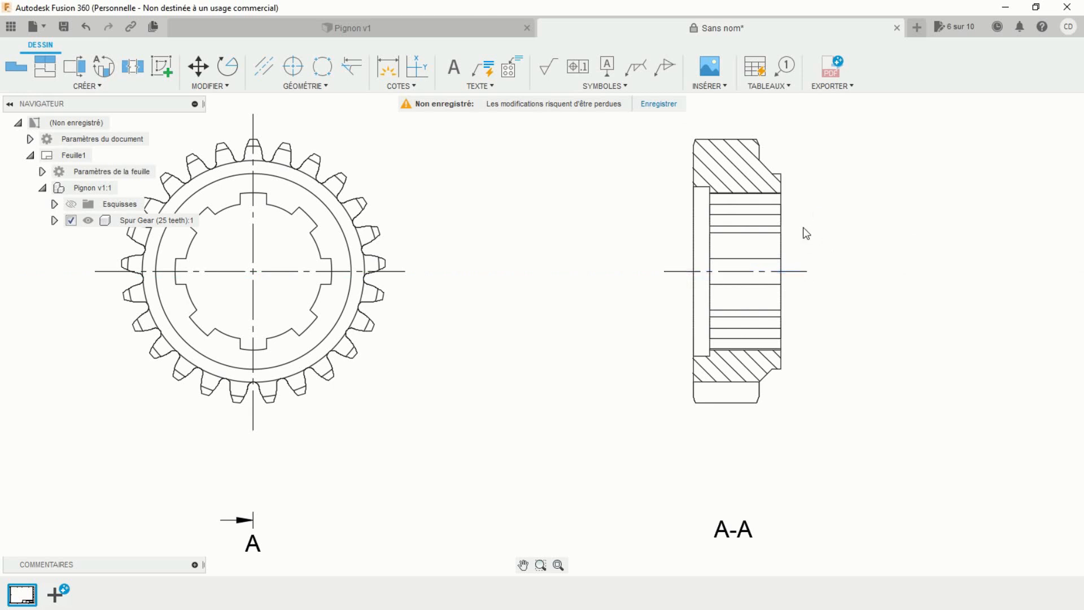
Create a new sketch on the drawing sheet for adding lines to section view A-A
scroll(807, 233, "down", 5)
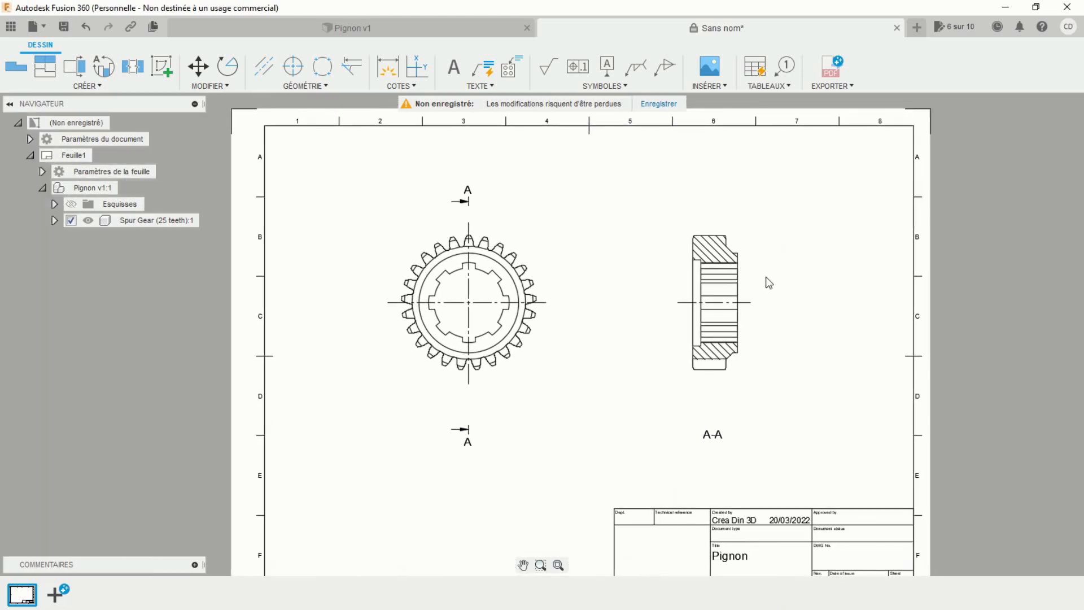
scroll(794, 270, "up", 6)
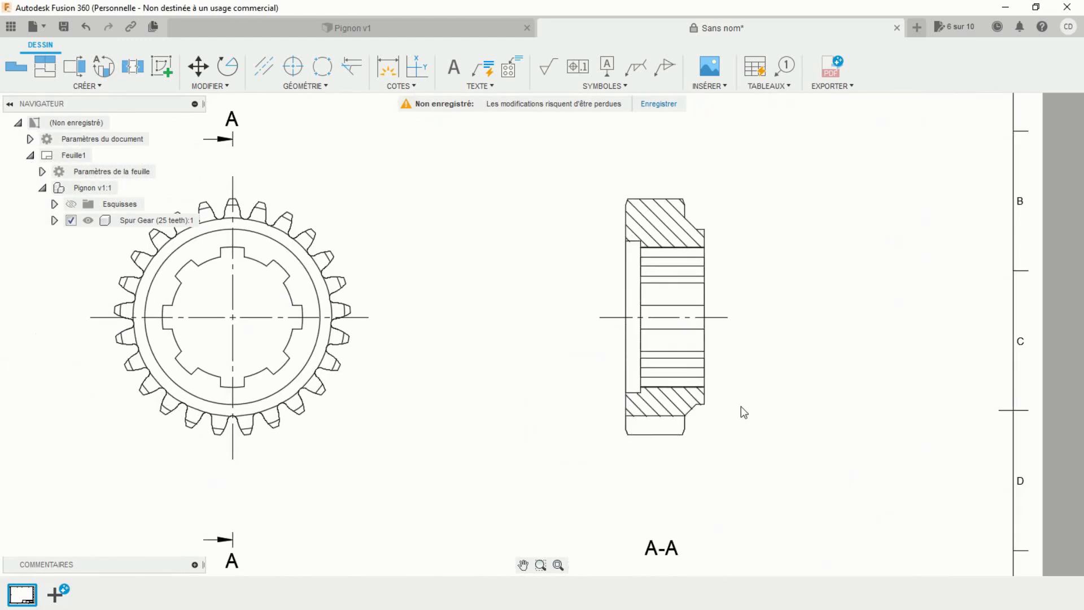
middle_click_drag(797, 311, 756, 336)
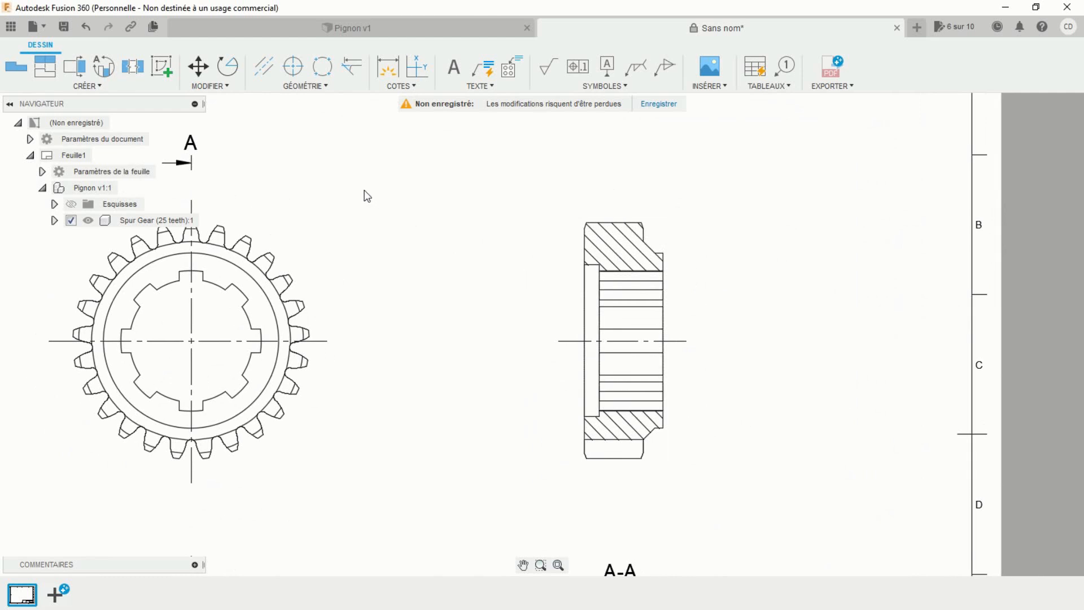
left_click(86, 86)
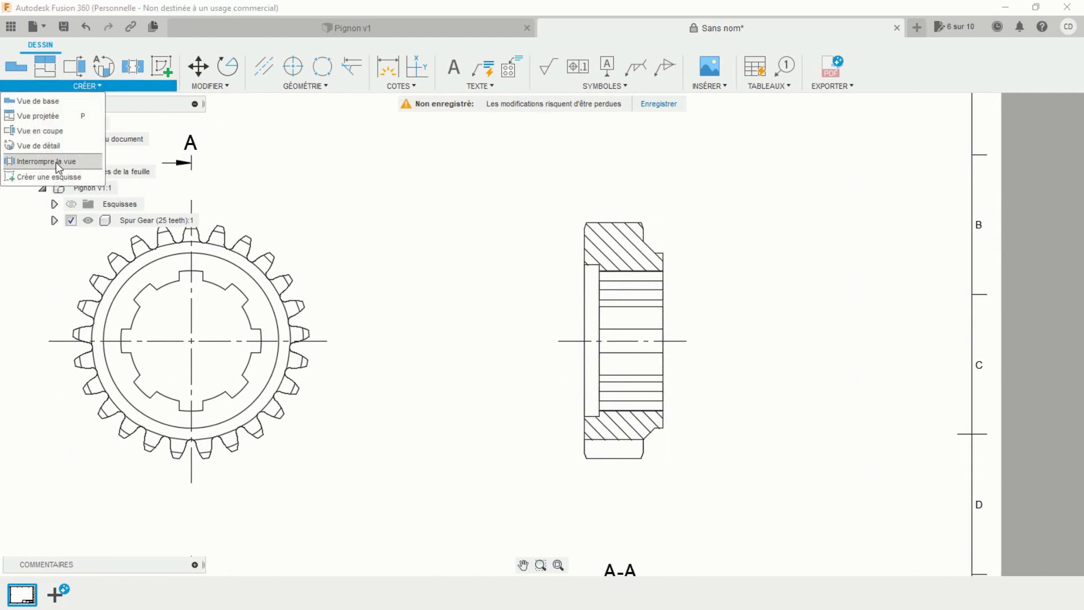
left_click(56, 177)
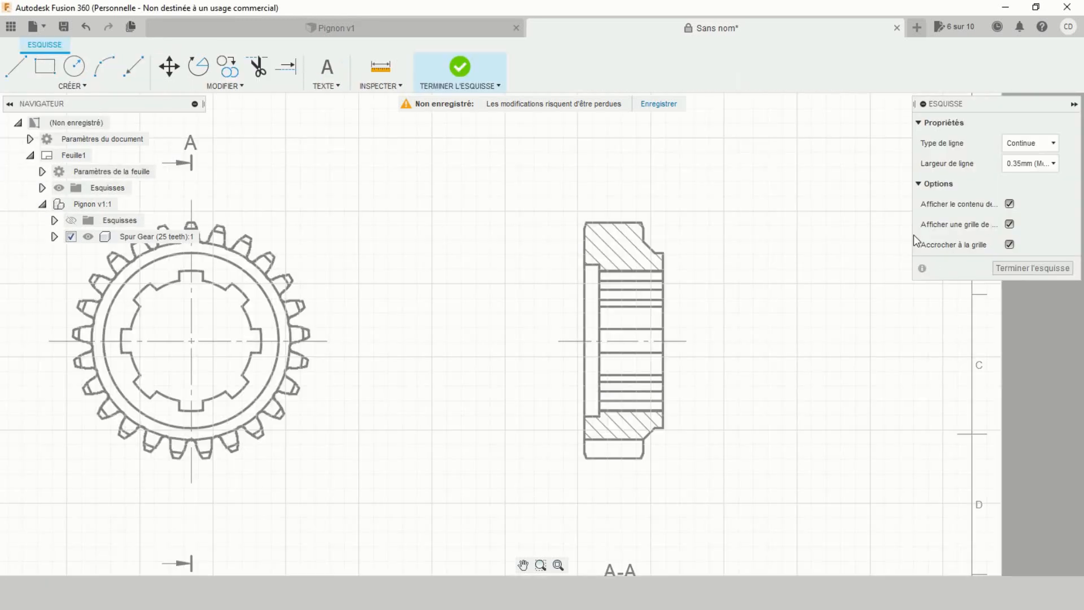
scroll(696, 280, "up", 2)
scroll(697, 280, "up", 2)
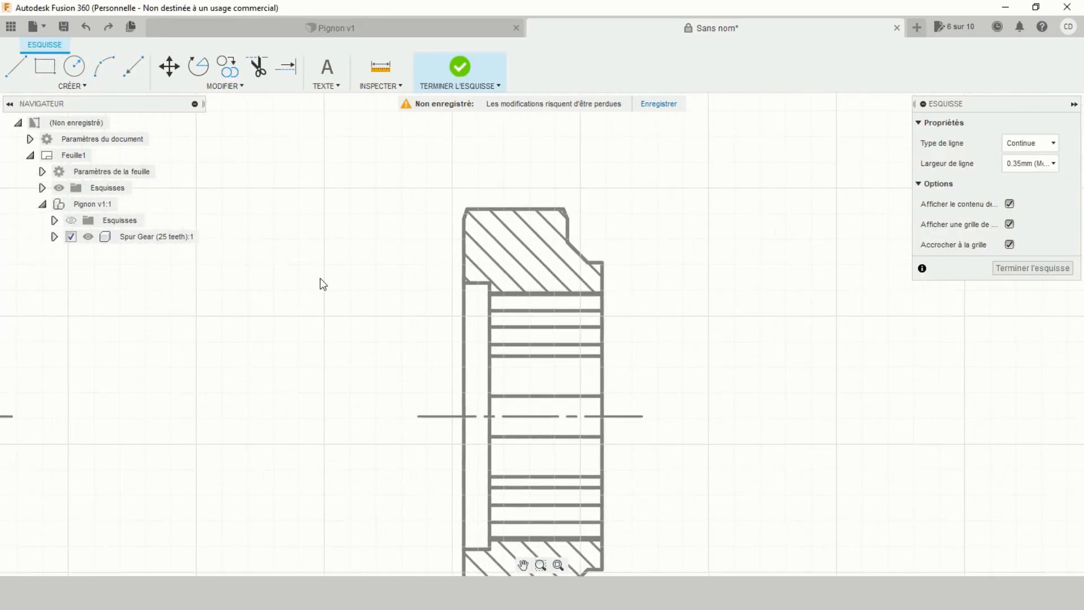
left_click(15, 66)
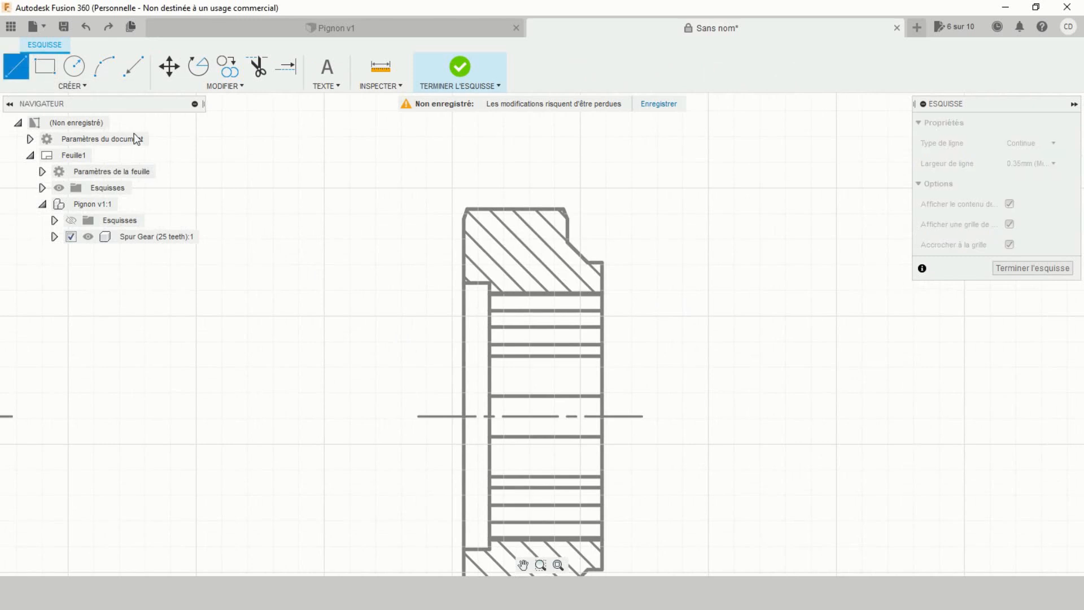
left_click(416, 234)
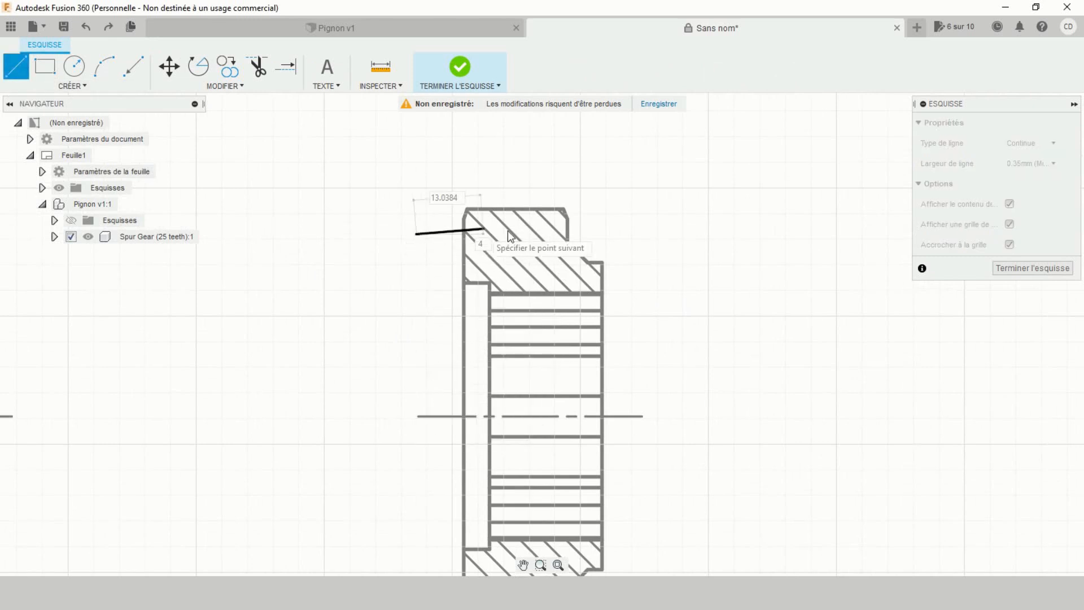
left_click(647, 234)
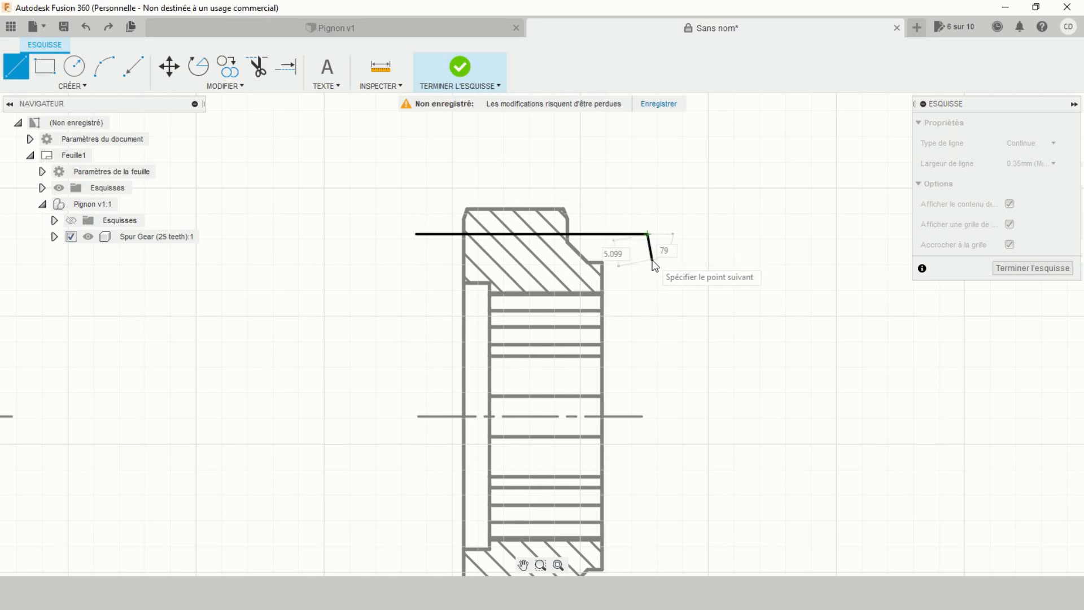
key("Escape")
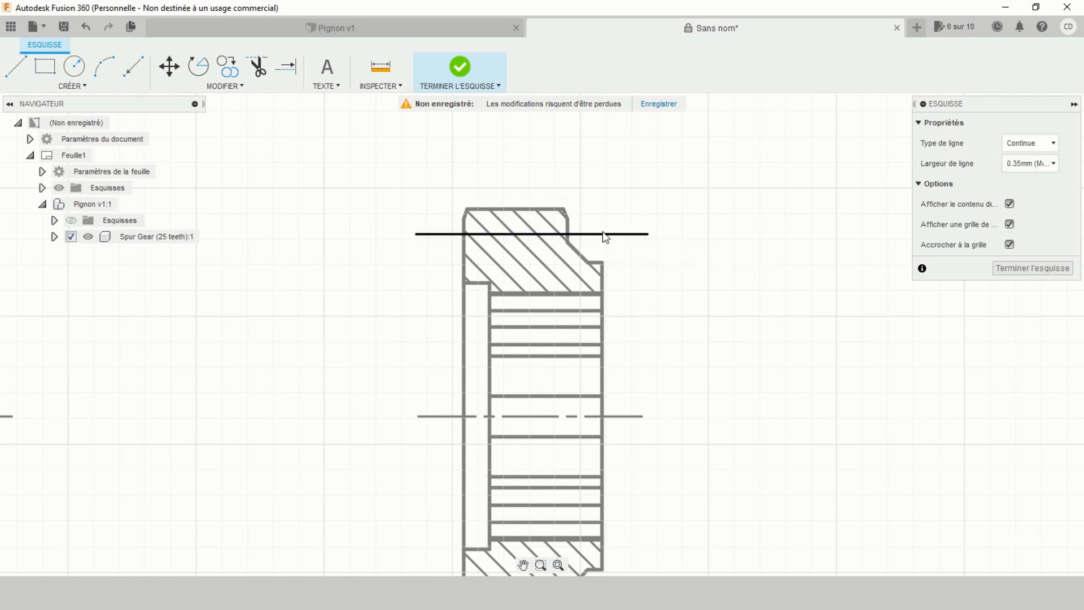
key("ctrl+z")
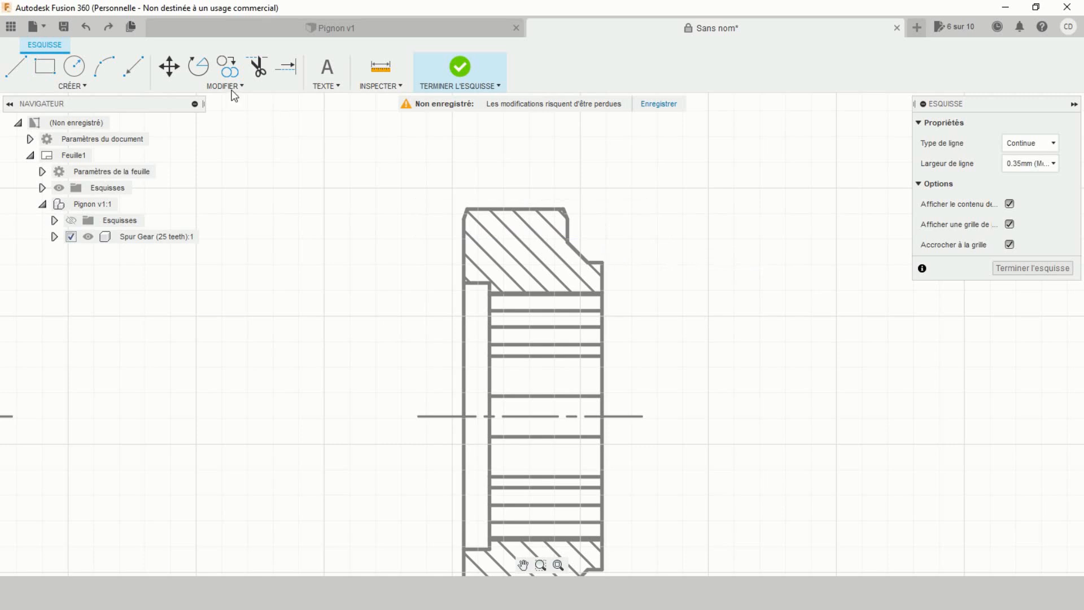
Sketch a line over the full length of the section view's centreline
key("l")
left_click(418, 417)
double_click(642, 416)
key("Escape")
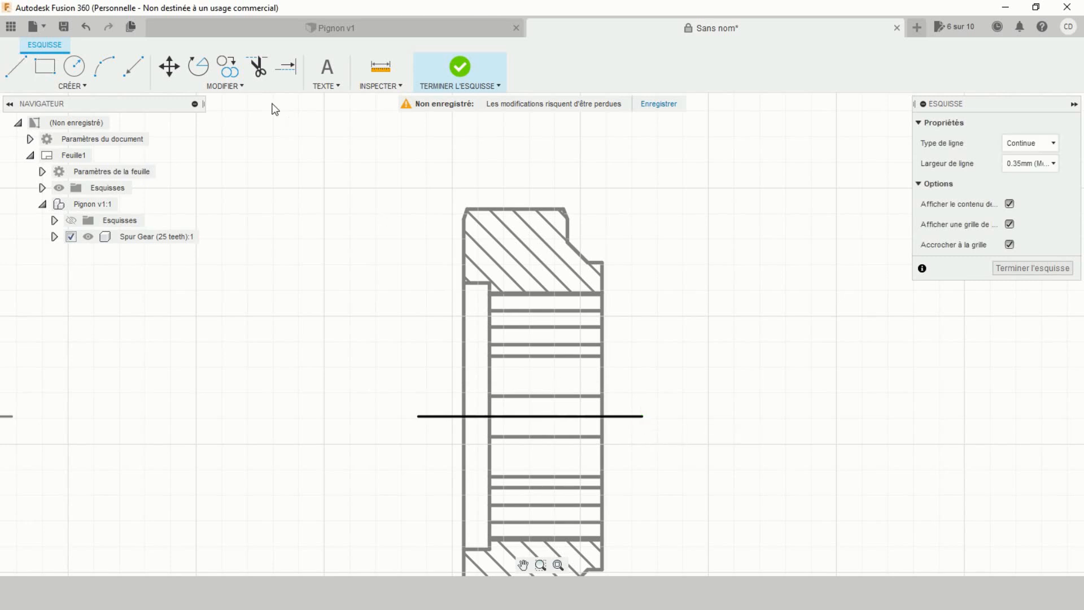
Offset the sketched axis line 37.5 mm upward across the section's teeth and remove the original line
left_click(236, 86)
left_click(187, 176)
left_click(215, 87)
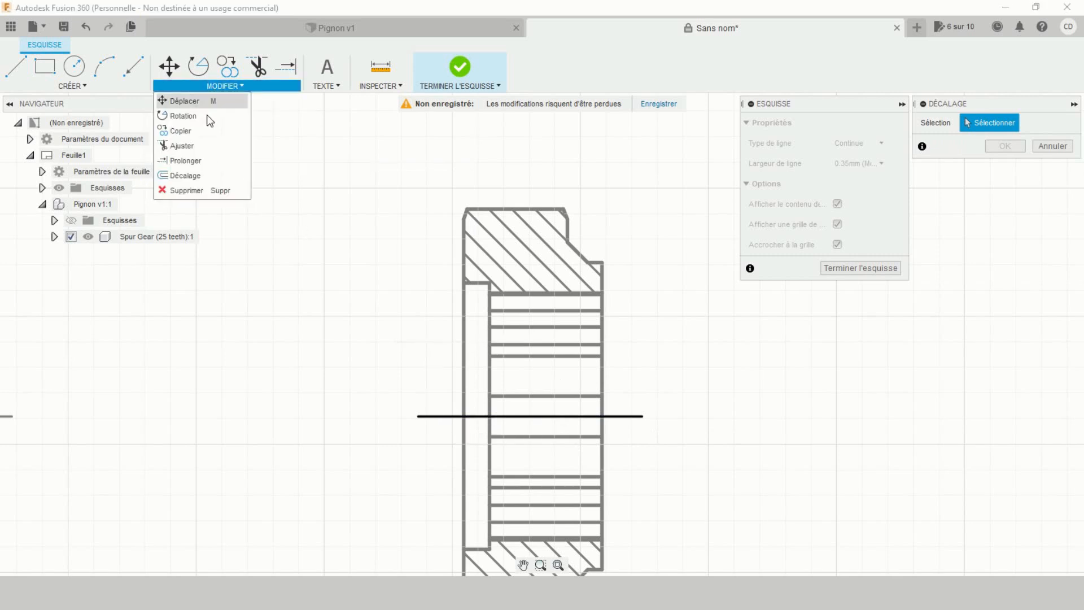
left_click(443, 416)
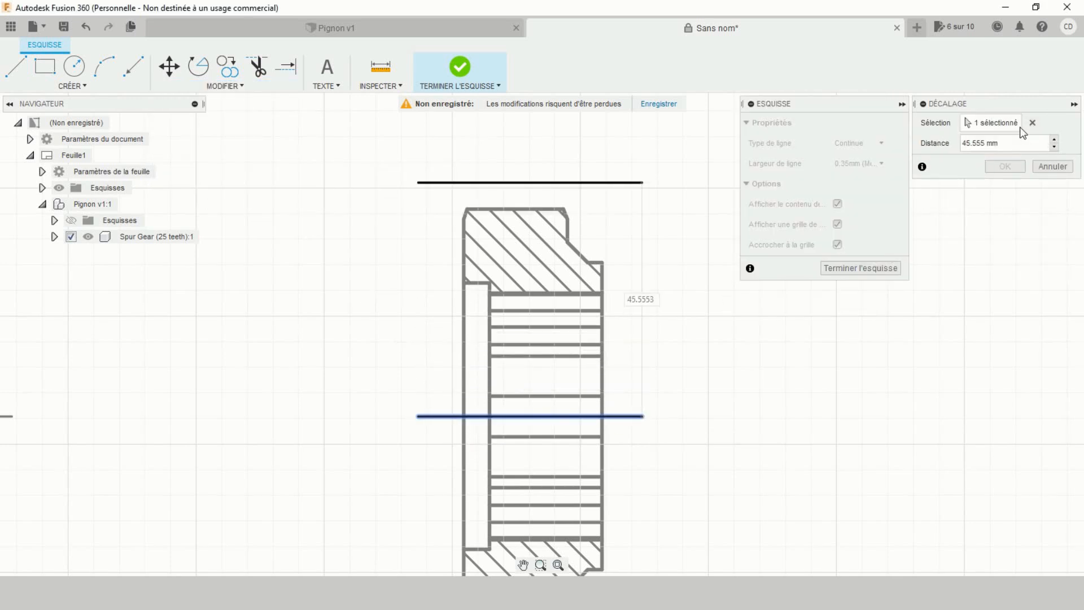
left_click_drag(1010, 147, 931, 146)
type("37.5")
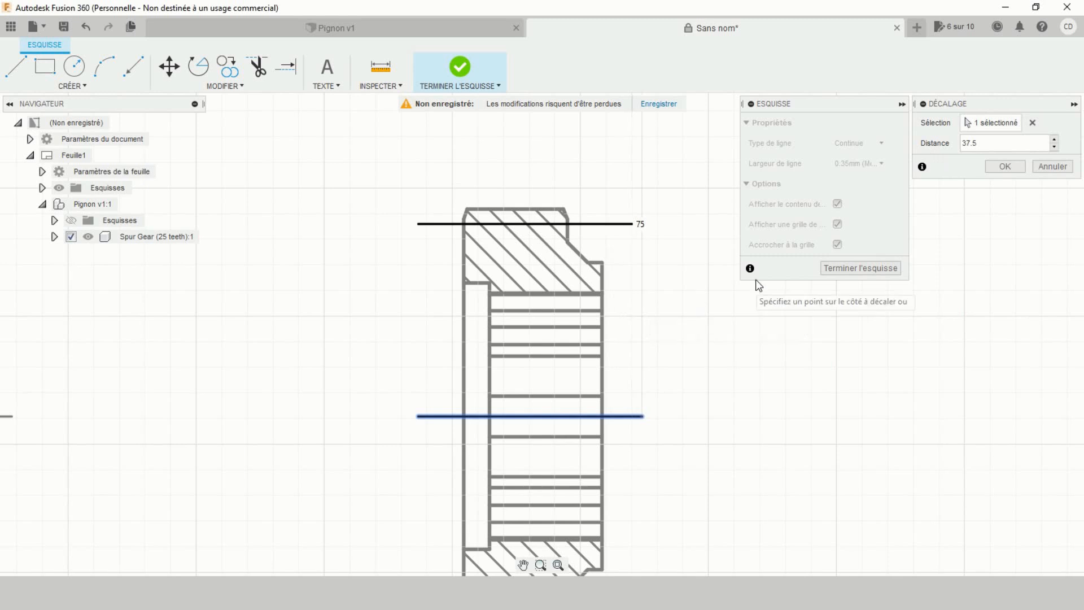
left_click(1005, 167)
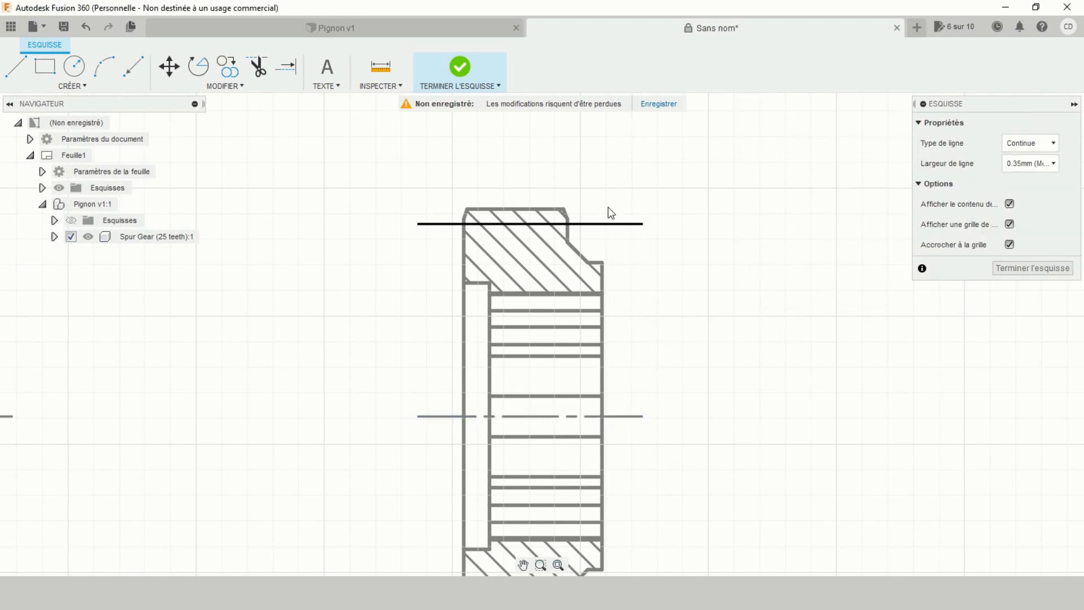
Give the offset line across the upper teeth a 0.25 mm width and a dash-dot centreline type
left_click(1030, 163)
left_click(1022, 181)
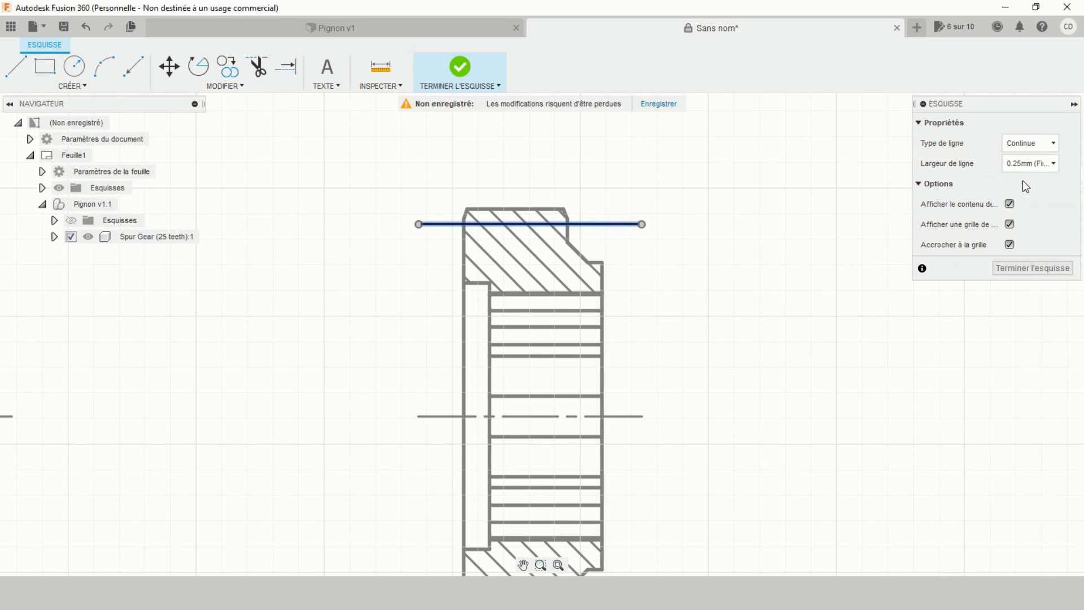
left_click(1029, 143)
left_click(1029, 176)
left_click(774, 274)
Offset the upper dash-dot line 75 mm downward to place a matching line across the section's lower teeth
scroll(731, 308, "down", 2)
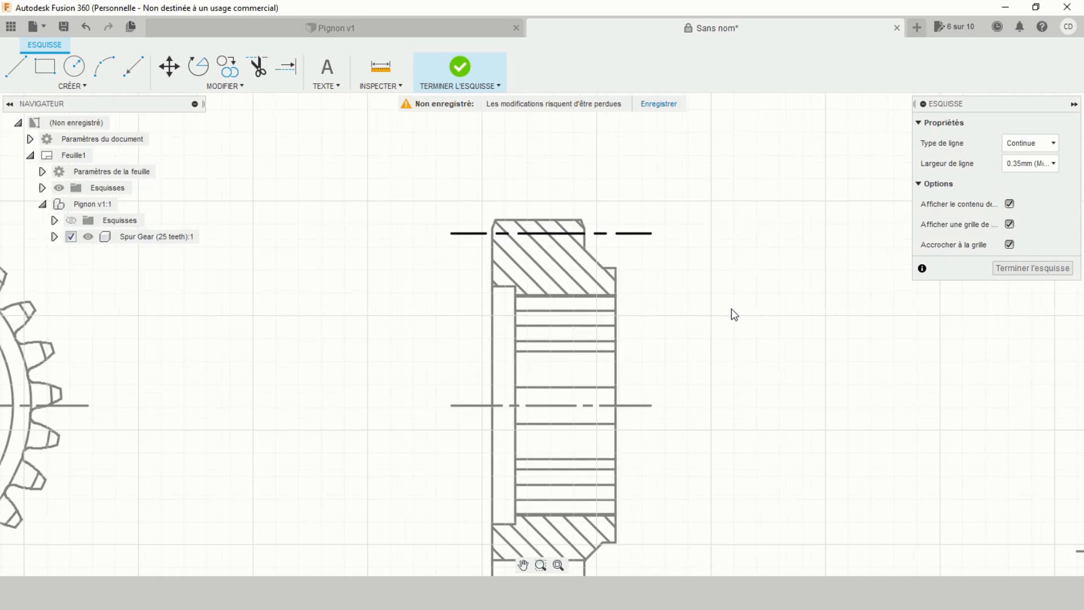
middle_click_drag(729, 356, 727, 295)
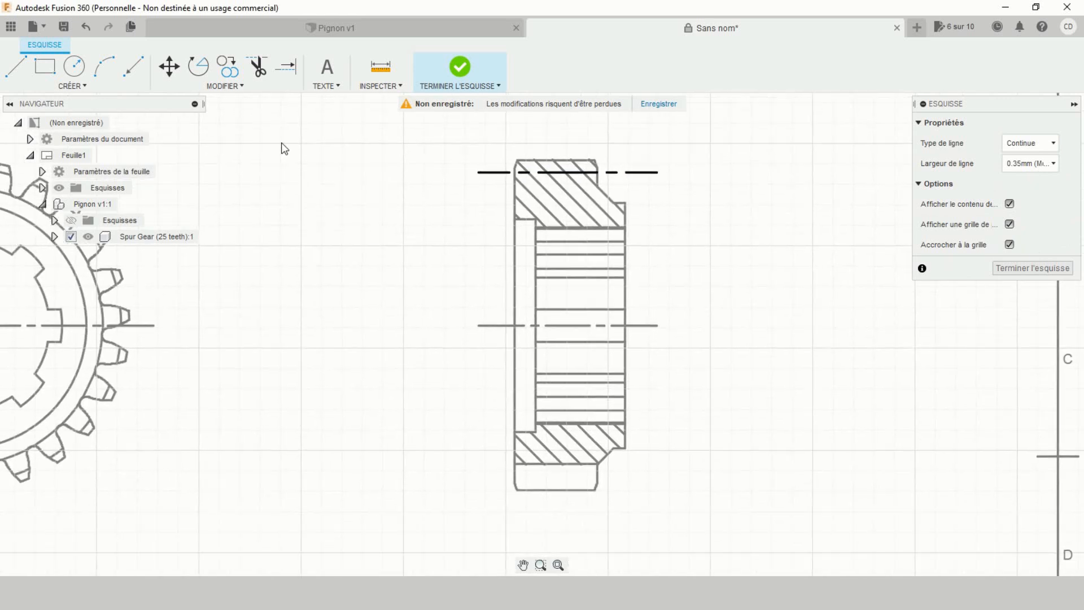
left_click(239, 91)
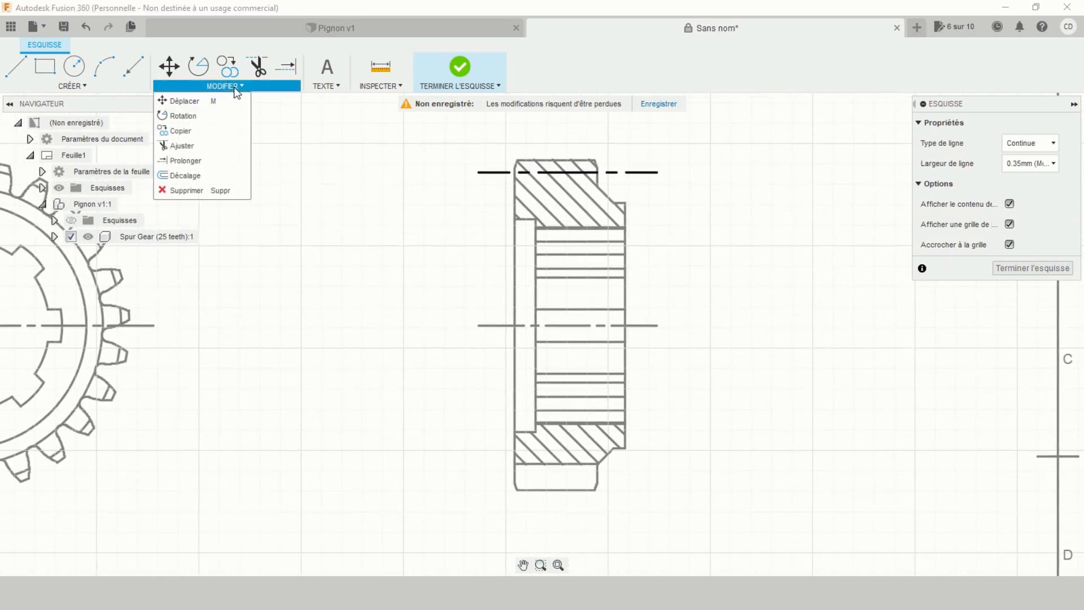
left_click(181, 179)
left_click(632, 172)
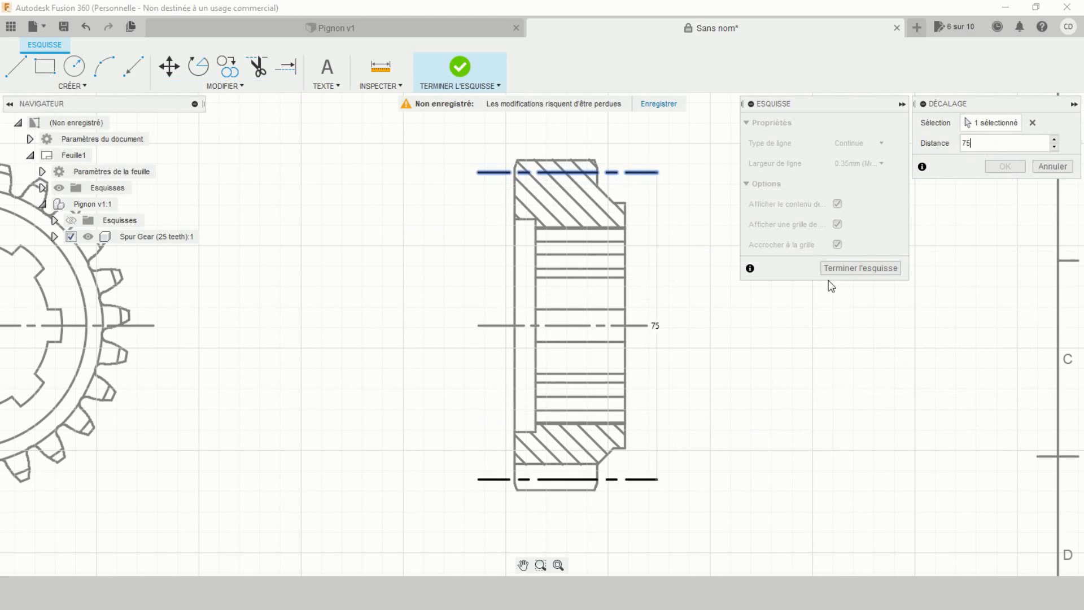
left_click(1008, 166)
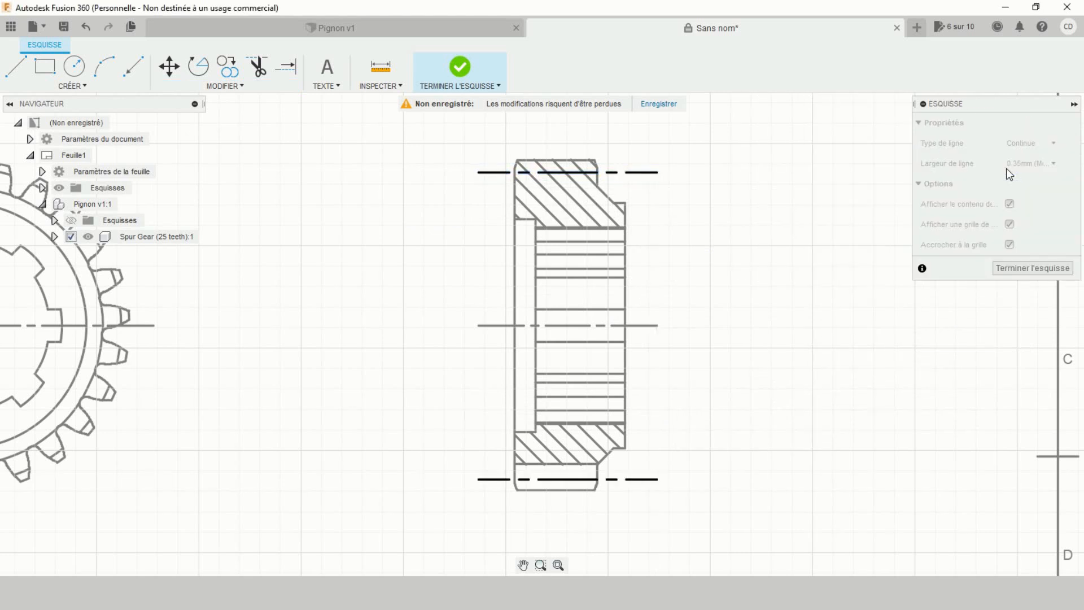
scroll(710, 413, "down", 5)
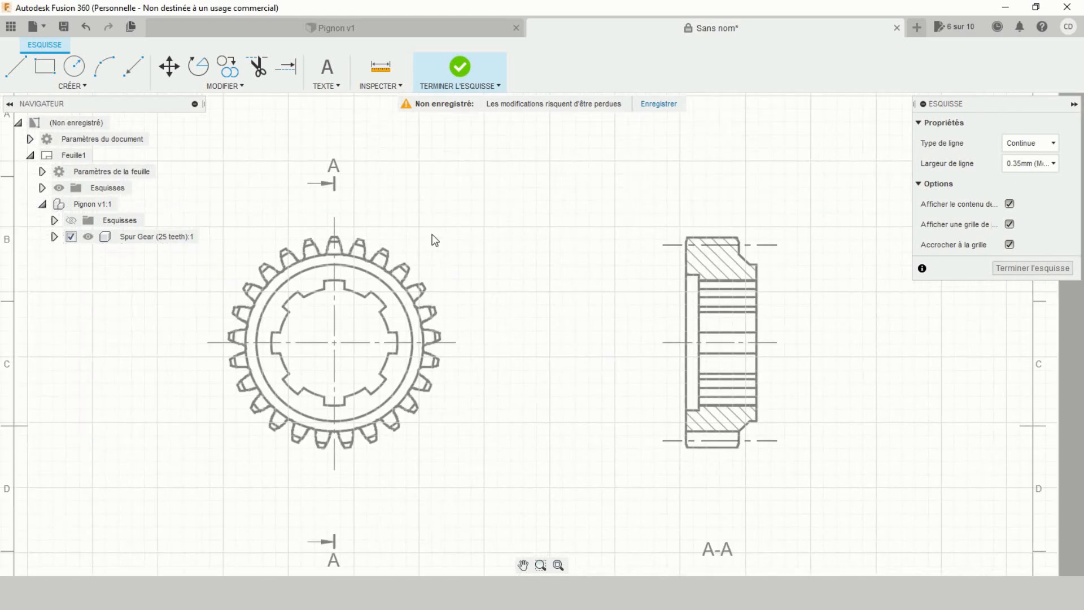
Finish the drawing sketch that holds the pitch lines
left_click(458, 70)
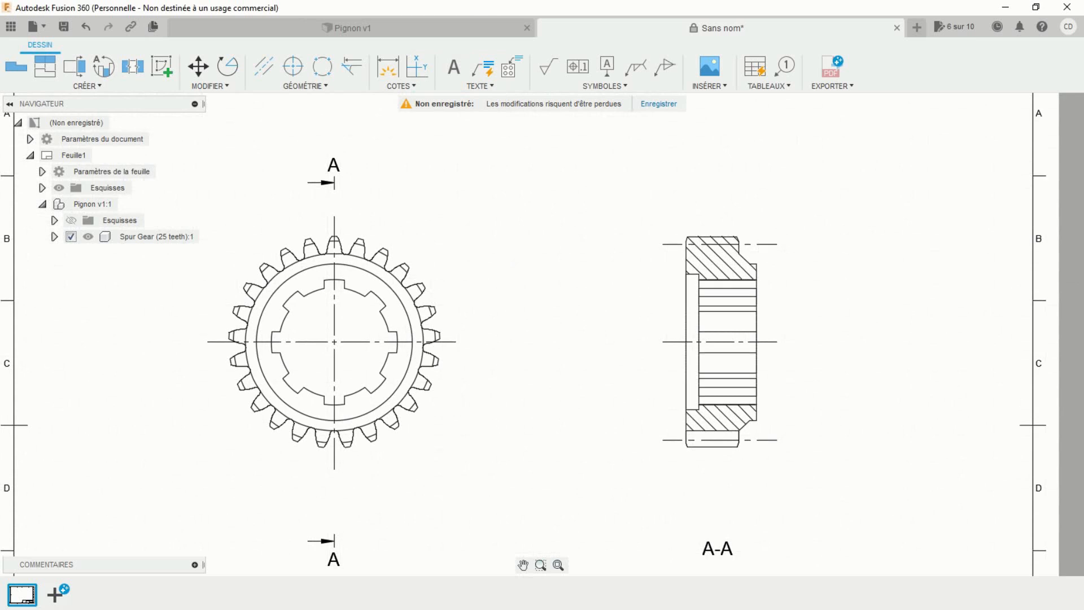
middle_click_drag(515, 284, 481, 242)
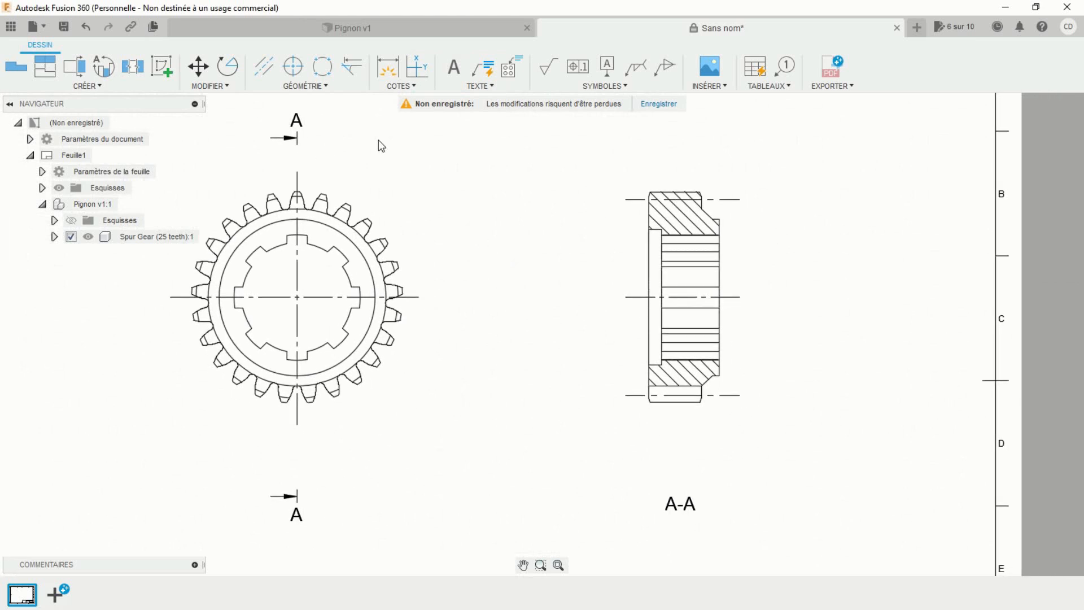
left_click(389, 67)
left_click(727, 202)
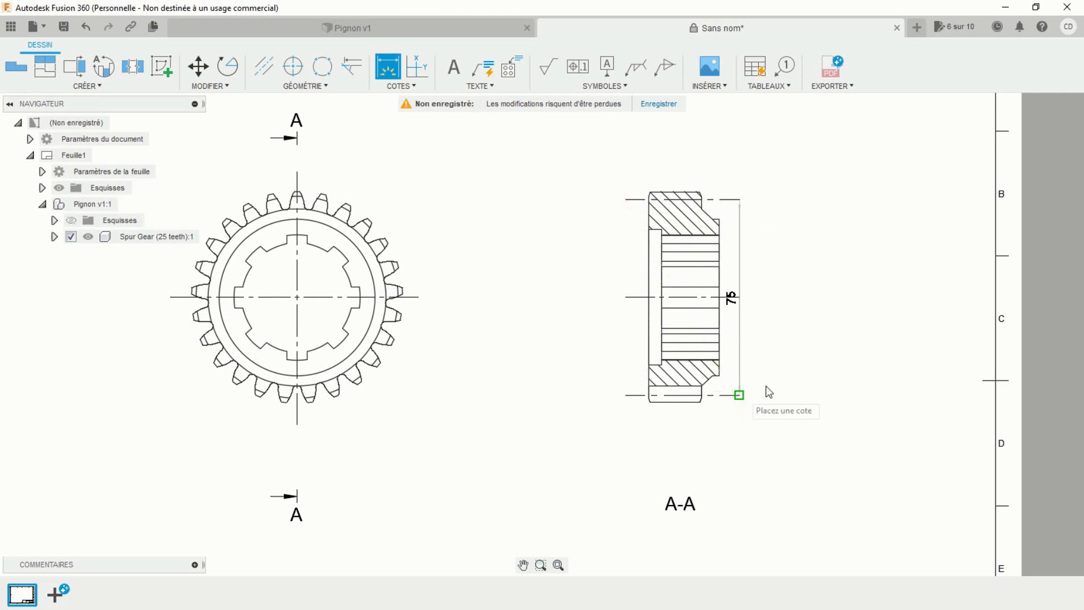
key("Escape")
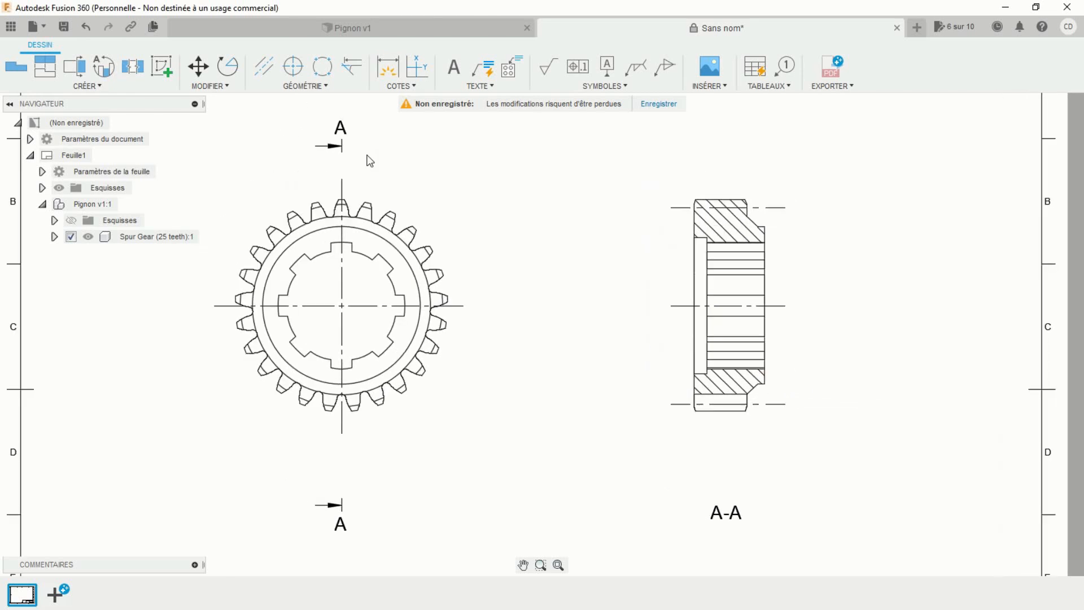
Dimension the counterbore's height on the left side of the section view and add a diameter symbol to it
left_click(389, 67)
left_click(695, 367)
key("Escape")
double_click(630, 307)
left_click(972, 164)
left_click(1050, 329)
Dimension the counterbore's depth below the section view and move the dimension text outside to the left of its arrows
key("d")
left_click(695, 341)
left_click(707, 341)
left_click(684, 452)
key("Escape")
left_click(684, 453)
left_click(737, 445)
left_click(672, 445)
Dimension the width of the toothed portion below the section view and move the A-A label further down
left_click(389, 67)
scroll(790, 445, "up", 5)
left_click(450, 272)
scroll(633, 274, "up", 7)
left_click(624, 254)
scroll(624, 255, "down", 7)
left_click(493, 466)
key("Escape")
scroll(592, 339, "down", 3)
left_click(562, 410)
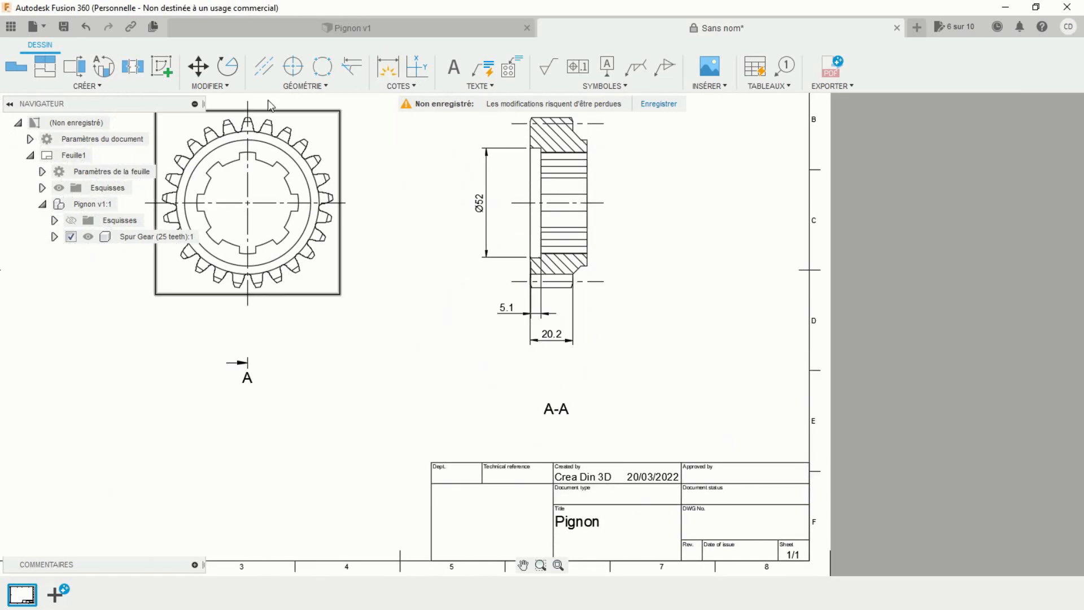
Dimension the gear's overall width underneath the toothed portion's width dimension
scroll(584, 248, "up", 4)
left_click(397, 243)
scroll(576, 361, "down", 4)
Dimension the height of the reduced shoulder on the right of the section view and add a diameter symbol to it
scroll(621, 346, "up", 6)
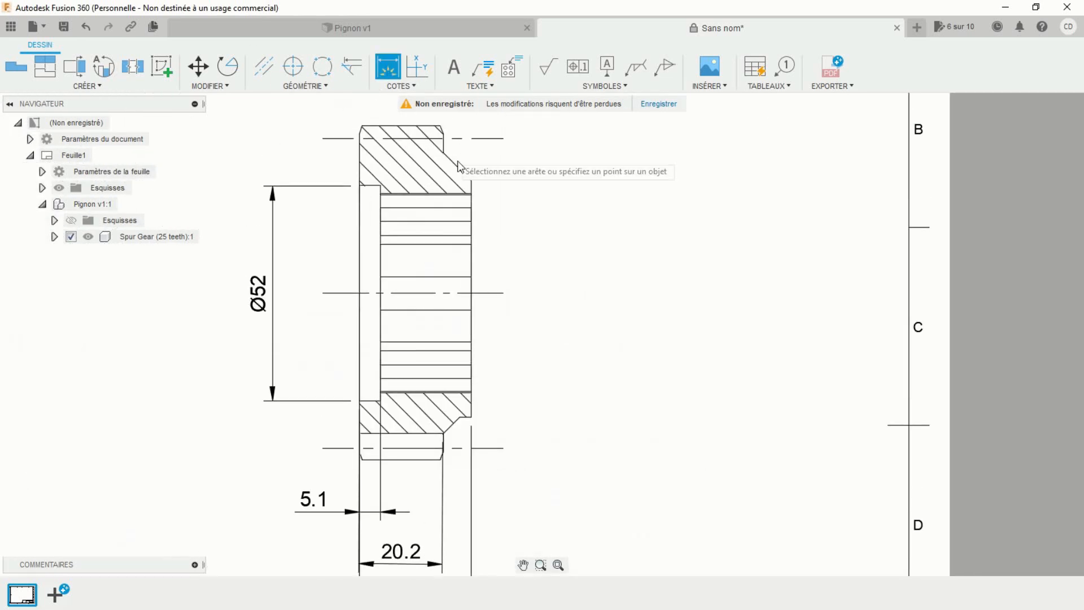
left_click(449, 401)
scroll(574, 339, "down", 4)
left_click(595, 337)
key("Escape")
double_click(586, 244)
left_click(980, 163)
left_click(1053, 329)
scroll(631, 272, "down", 4)
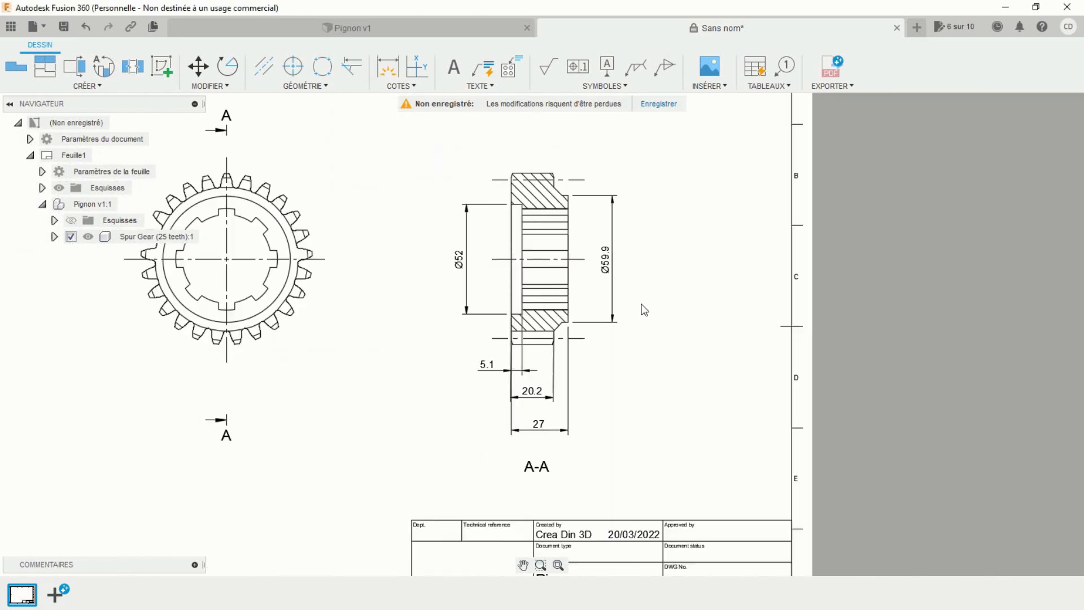
Dimension the gear's outer height across the tooth tips on the section view and add a diameter symbol to it
scroll(588, 186, "up", 2)
left_click(388, 67)
scroll(603, 434, "up", 5)
left_click(626, 407)
scroll(628, 415, "down", 6)
scroll(627, 248, "up", 3)
left_click(626, 254)
left_click(808, 360)
double_click(798, 385)
left_click(980, 162)
left_click(972, 182)
left_click(1051, 329)
middle_click_drag(720, 565, 648, 435)
scroll(649, 448, "up", 4)
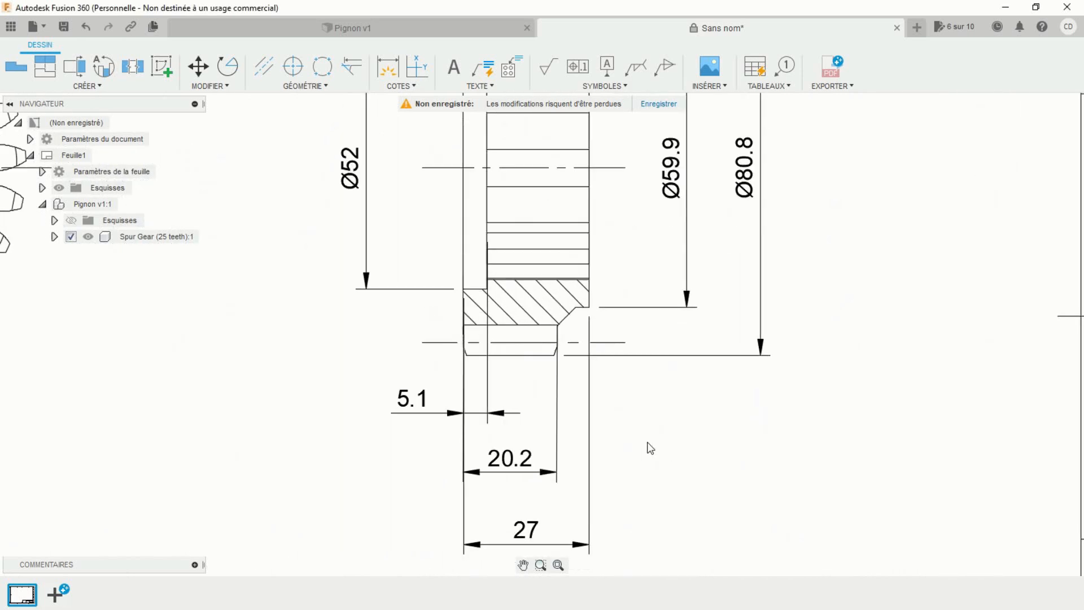
left_click(533, 281)
left_click(559, 255)
key("Escape")
left_click(401, 87)
left_click(239, 384)
Attach a leader note reading "Ch. 4 x 45°" to the lower shoulder chamfer of the section view
left_click(483, 67)
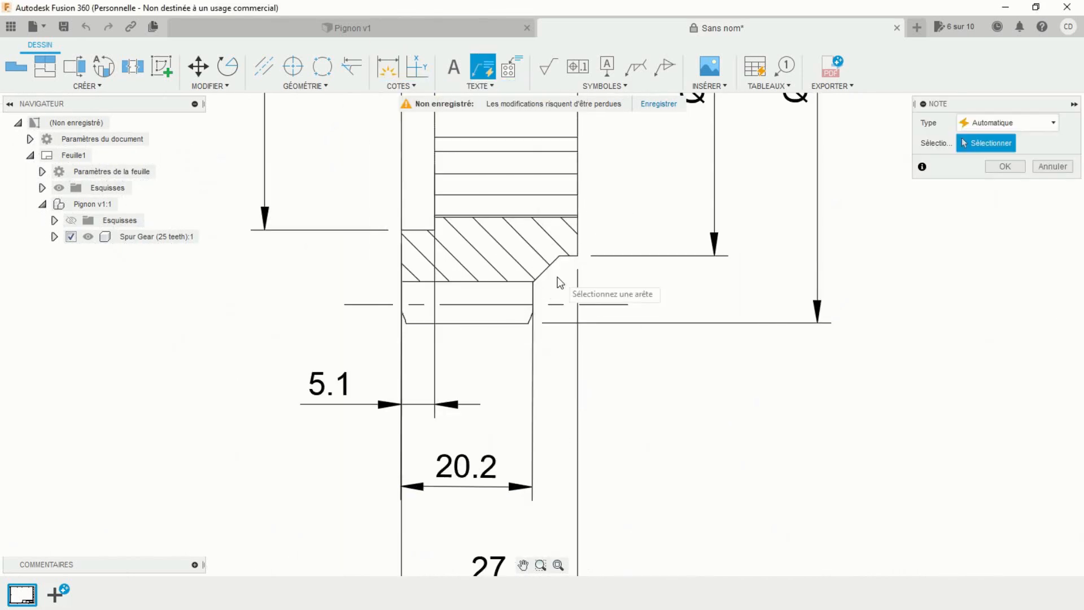
left_click(546, 270)
left_click(625, 404)
type("Ch. 4 x 45°")
left_click(1052, 248)
scroll(881, 389, "down", 4)
Add an angular dimension to the tooth-tip chamfer and place it above the section view
scroll(747, 107, "up", 8)
left_click(401, 86)
left_click(414, 161)
left_click(556, 389)
left_click(571, 452)
scroll(610, 254, "down", 11)
left_click(594, 191)
Dimension the height of the tooth-tip chamfer at the upper right of the section view
scroll(630, 240, "up", 5)
left_click(388, 67)
left_click(564, 330)
scroll(969, 325, "down", 2)
left_click(847, 334)
scroll(760, 212, "up", 2)
Dimension the diameters of the notch bottoms and the inner bore on the front view, placing both to its right
scroll(757, 212, "down", 10)
scroll(524, 381, "up", 6)
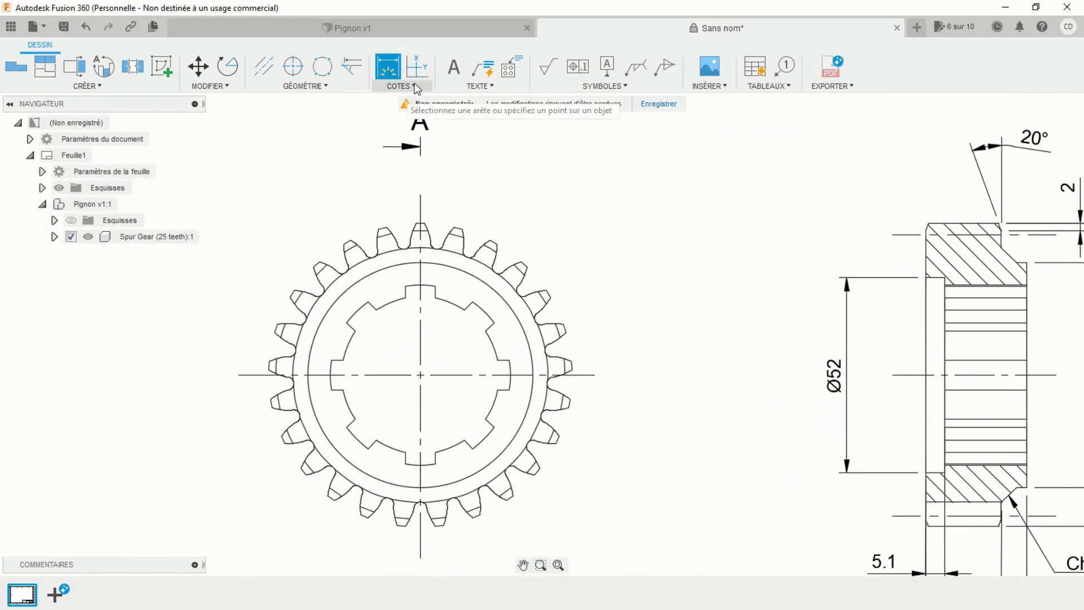
left_click(524, 377)
left_click(692, 337)
left_click(497, 324)
left_click(655, 240)
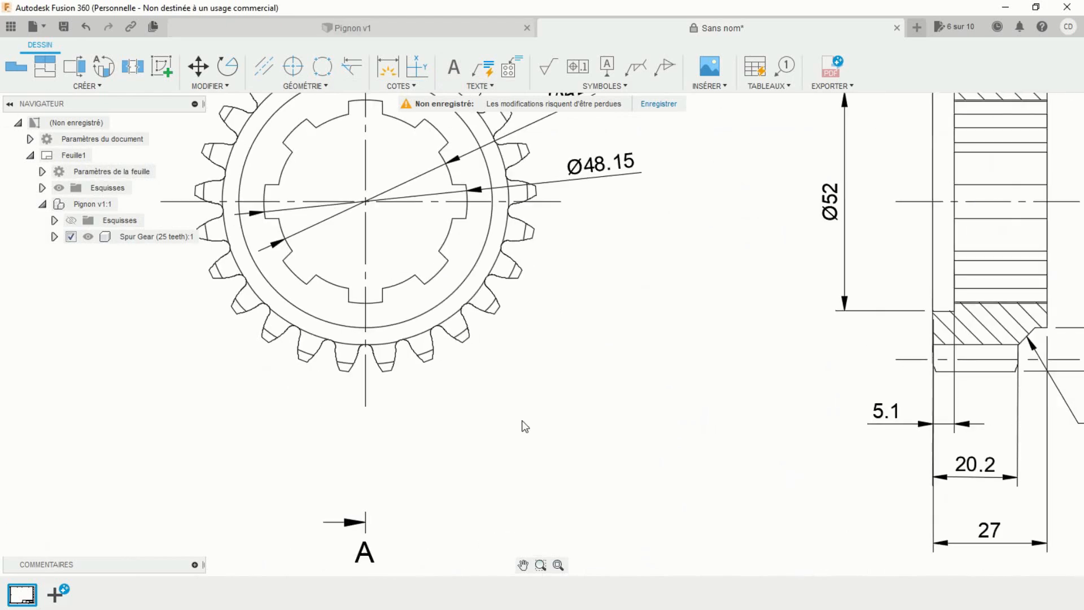
Dimension the width of the lower bore notch below the front view and append "(x8 équidistants)" to its text
left_click(388, 66)
scroll(446, 335, "up", 4)
left_click(295, 303)
left_click(377, 299)
scroll(377, 303, "down", 4)
left_click(443, 332)
type("(x8 équidistants)")
left_click(481, 509)
Place a text block below the front view with the heading "Pignon à denture droite" followed by a blank line
scroll(481, 517, "down", 3)
middle_click_drag(518, 354, 607, 192)
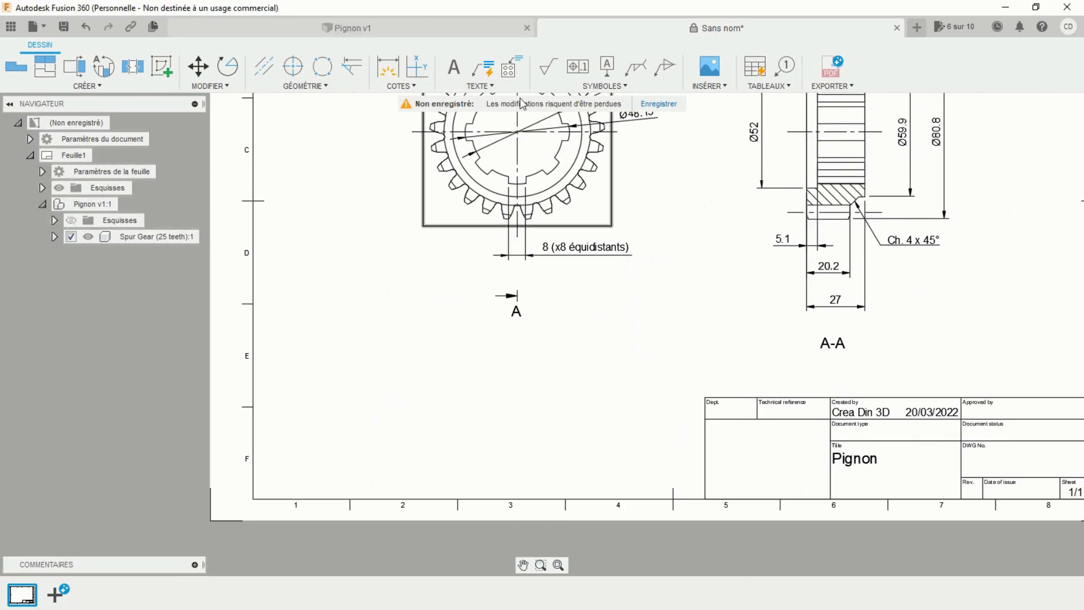
left_click(454, 66)
left_click(291, 356)
left_click(504, 466)
type("Pignon à denture droite")
key("Return")
key("Return")
Add the lines "Nombre de dents : Z=25", "Module : m=3" and "Angle de pression : 20°" to the gear text block
type("Nombre de ")
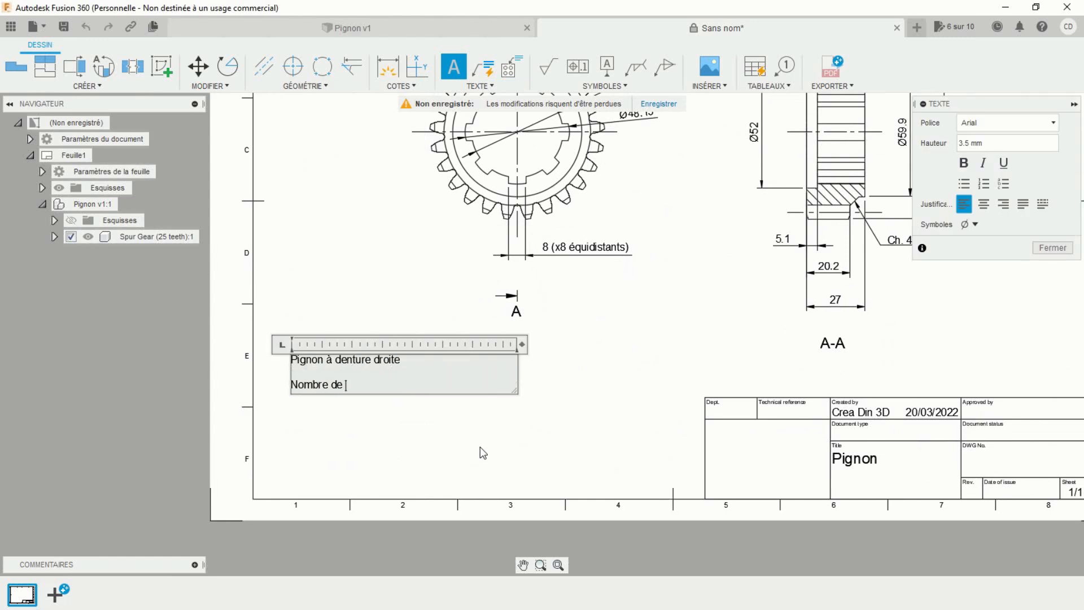
type("dents : Z=25")
key("Return")
type("Module : m=3")
key("Return")
type("Angle de pressio")
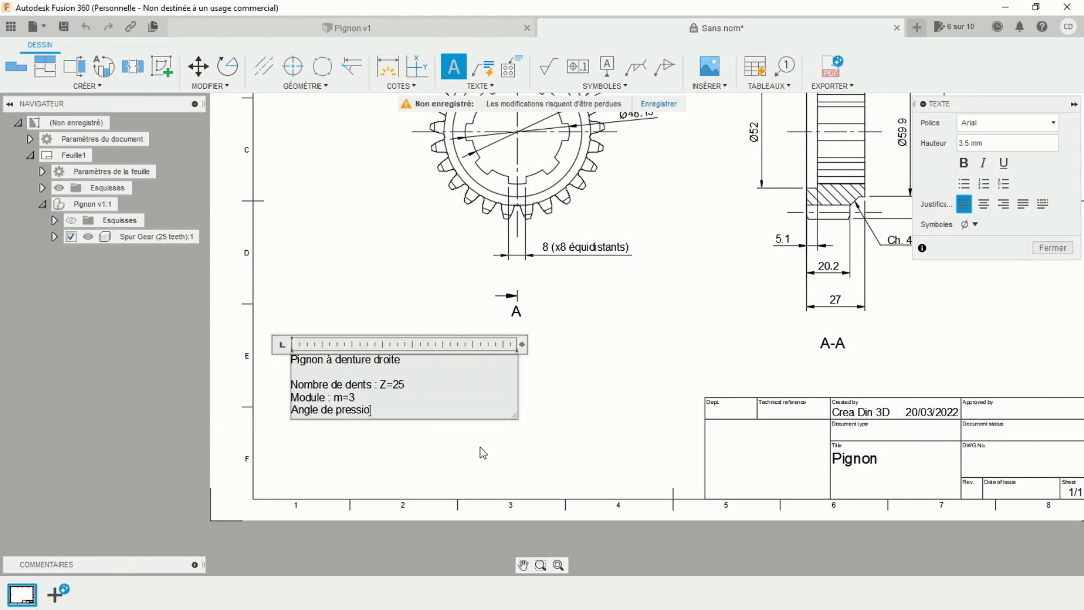
type("n : 20°")
Make the heading "Pignon à denture droite" bold and underlined, and close the text block
left_click_drag(292, 359, 410, 360)
left_click(964, 163)
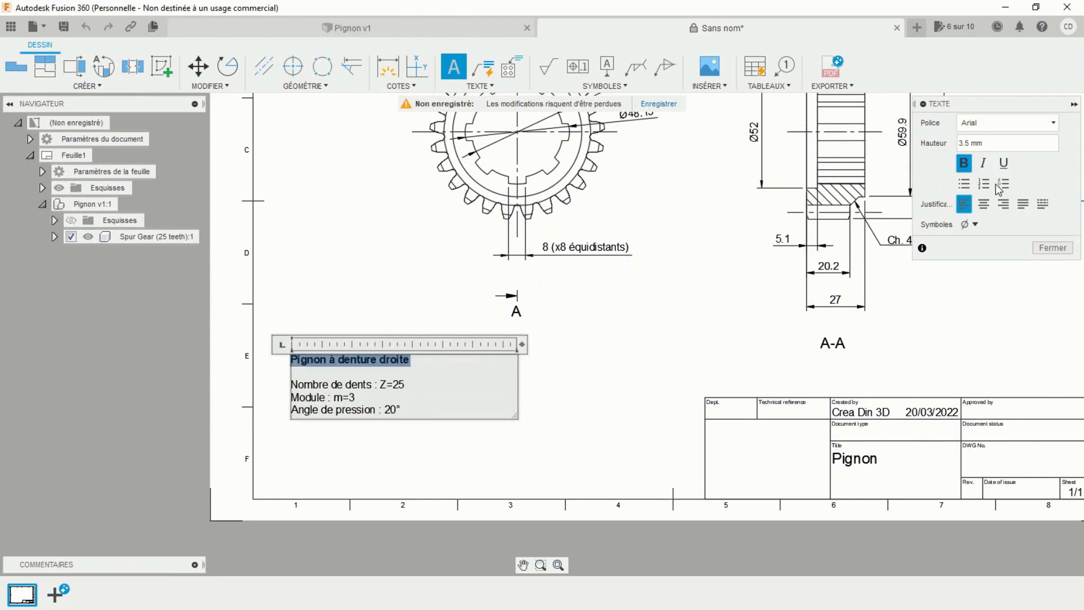
left_click(1054, 248)
Append the fit H7 to the Ø42 bore dimension and H10 to the Ø48.15 notch-bottom dimension
scroll(501, 397, "down", 2)
scroll(540, 378, "up", 6)
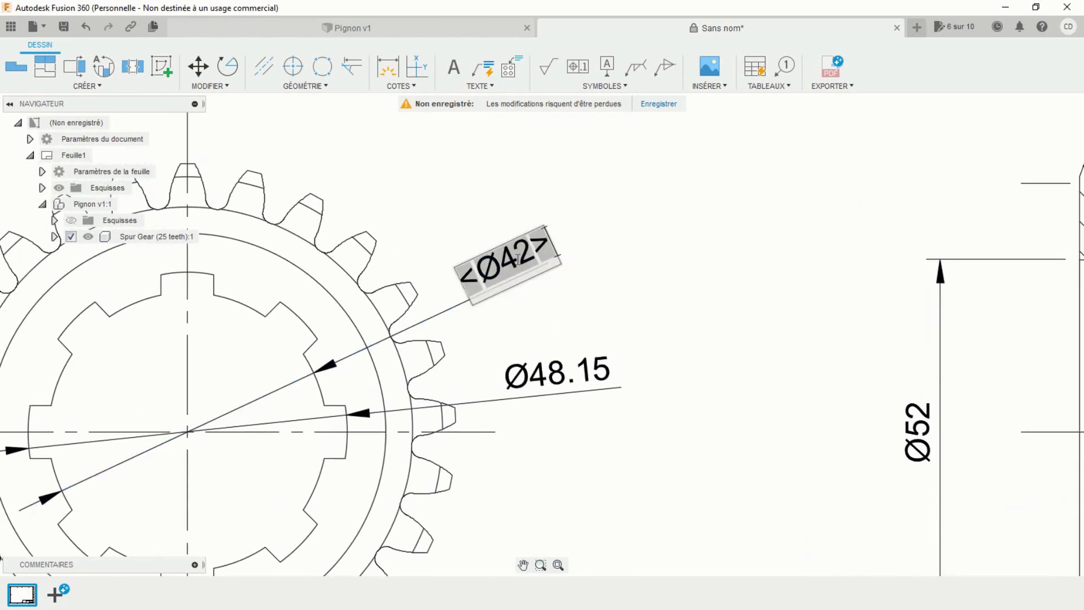
double_click(518, 265)
type("H7")
key("Return")
double_click(607, 370)
type("H")
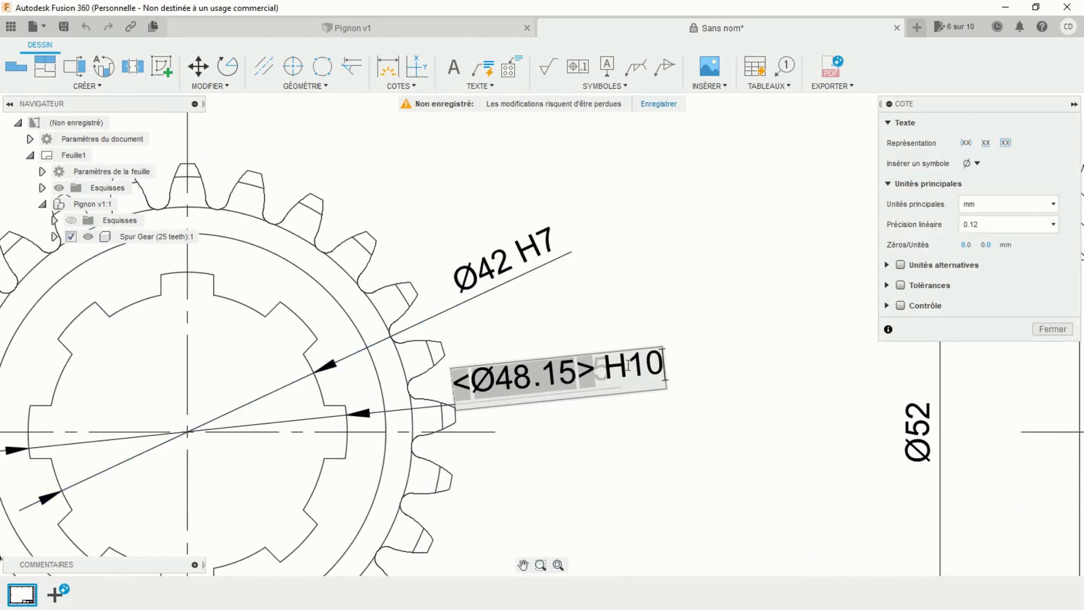
type("10")
Add the fit H9 to the 8 mm notch-width dimension below the front view
scroll(644, 356, "down", 3)
scroll(435, 502, "up", 4)
double_click(484, 374)
Give the 27 mm overall width dimension a deviation tolerance of 0 upper and -0.1 lower
double_click(578, 475)
left_click(901, 285)
left_click(1012, 305)
left_click(992, 338)
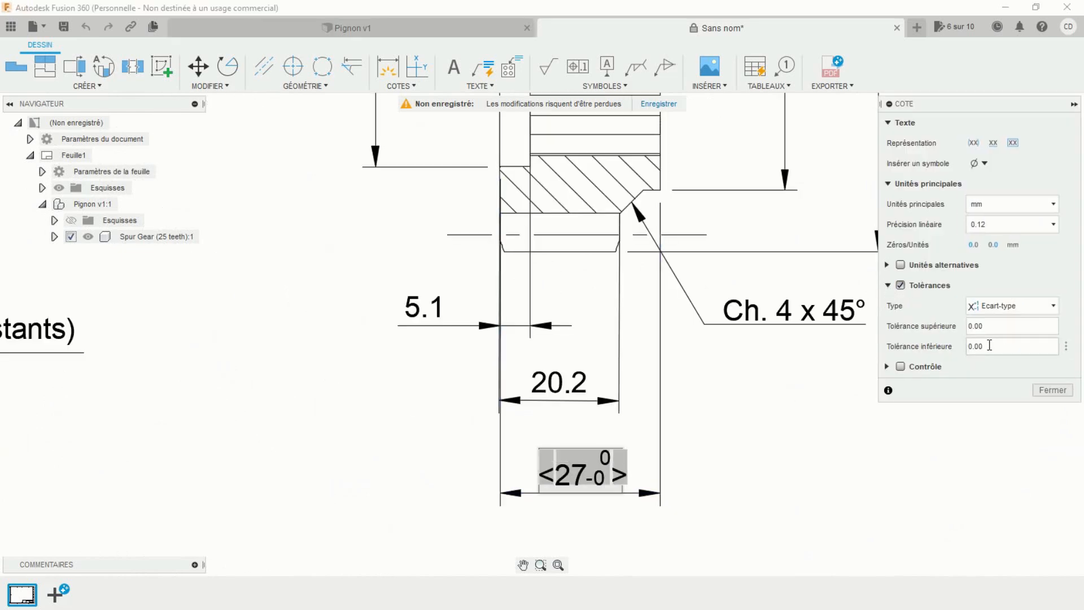
left_click(974, 244)
left_click(1052, 390)
scroll(793, 449, "down", 4)
middle_click_drag(580, 322, 599, 339)
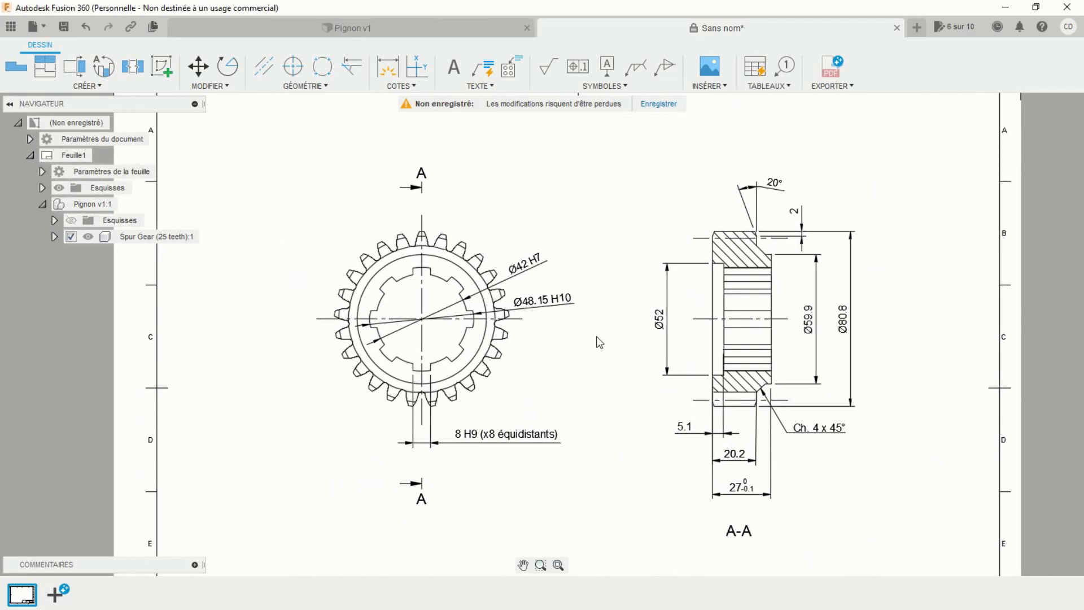
Attach datum identifier A to the gear drawing and adjust its position
scroll(576, 319, "up", 3)
left_click(607, 66)
scroll(576, 175, "up", 3)
left_click(692, 361)
left_click(655, 285)
left_click(656, 271)
left_click(1052, 190)
left_click_drag(663, 299, 642, 315)
left_click(642, 315)
Add a parallelism tolerance frame of 0,05 relative to datum B, left of the section view's width dimensions
scroll(661, 287, "down", 5)
scroll(757, 365, "up", 3)
scroll(334, 472, "up", 4)
left_click(578, 66)
left_click(452, 438)
left_click(256, 436)
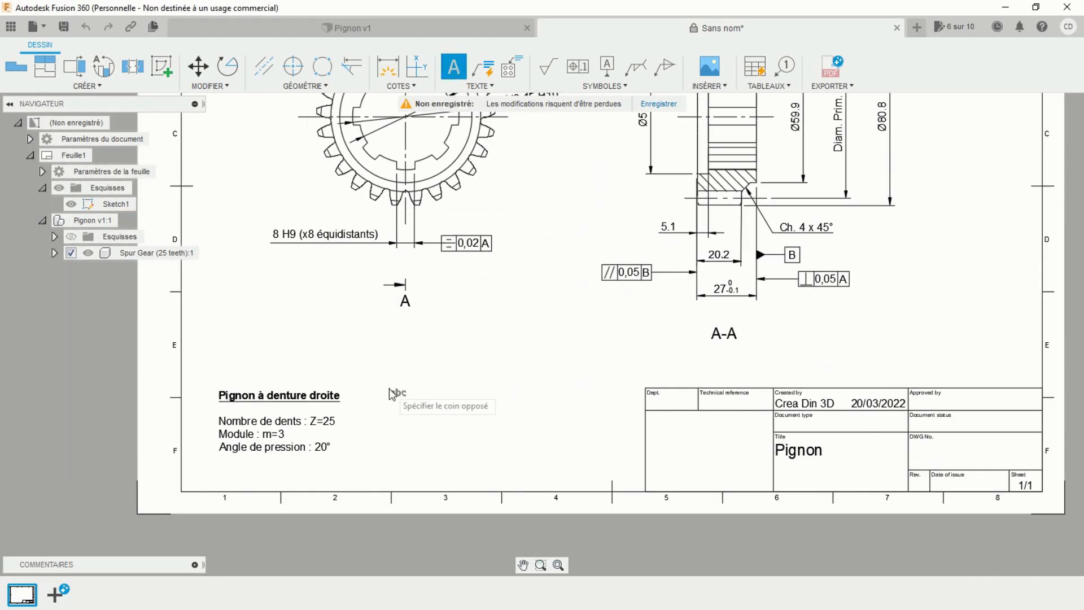
Add a text note beside the gear data: "Matière : 18NiCr5-4", "Traitement :", "Cémentation prof. mini 1 mm", "Dureté sur couche HRC 59 mini"
left_click(595, 459)
type("Mati")
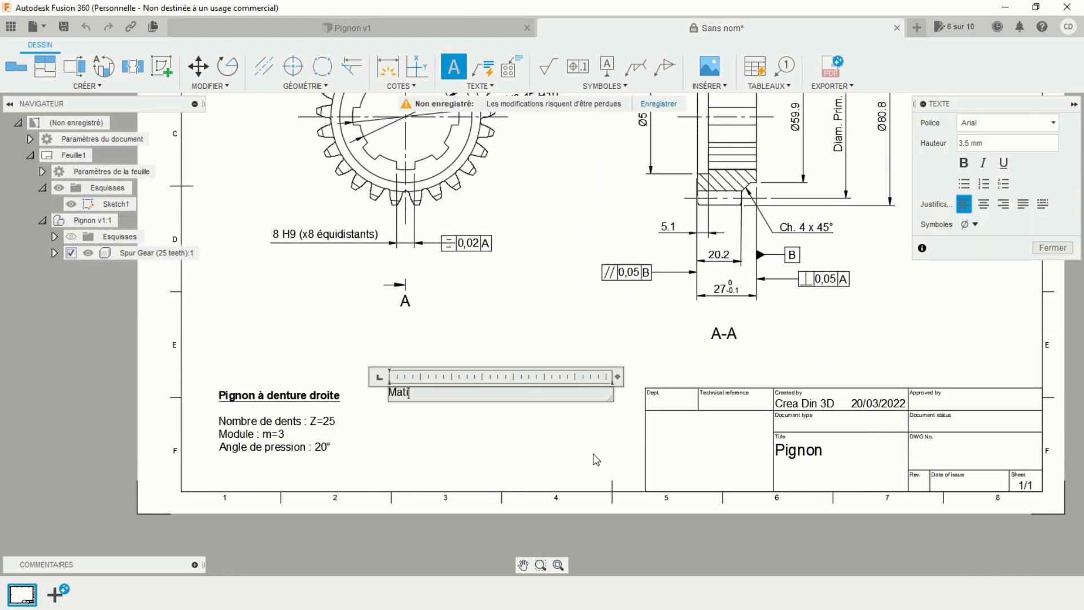
type("ère : 18NiCr5-4")
key("Return")
type("Traitement :")
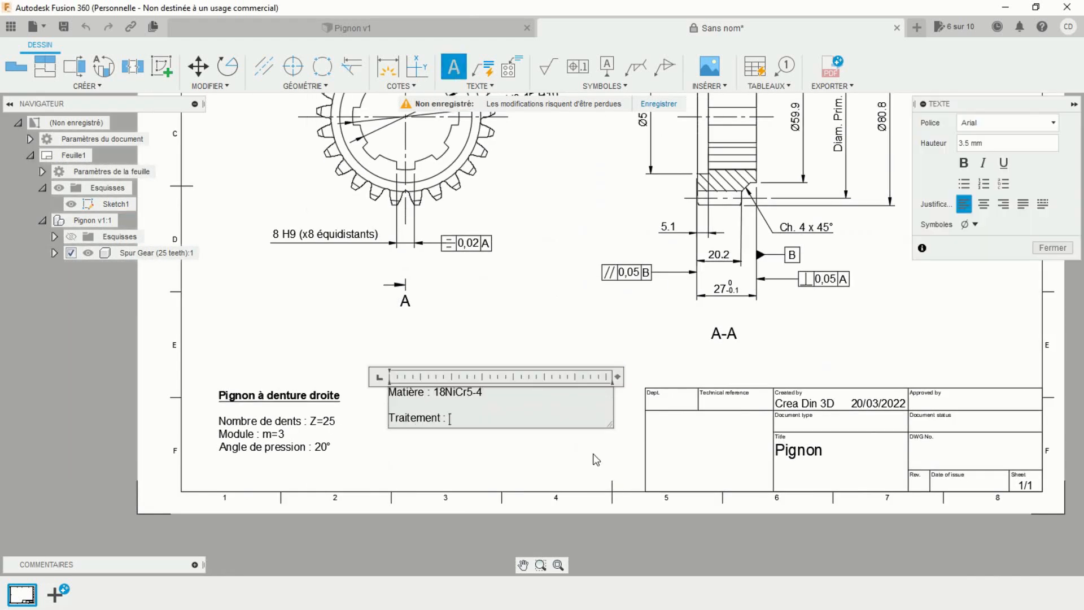
key("Return")
key("Return")
type("Cémentation prof. mini 1 m")
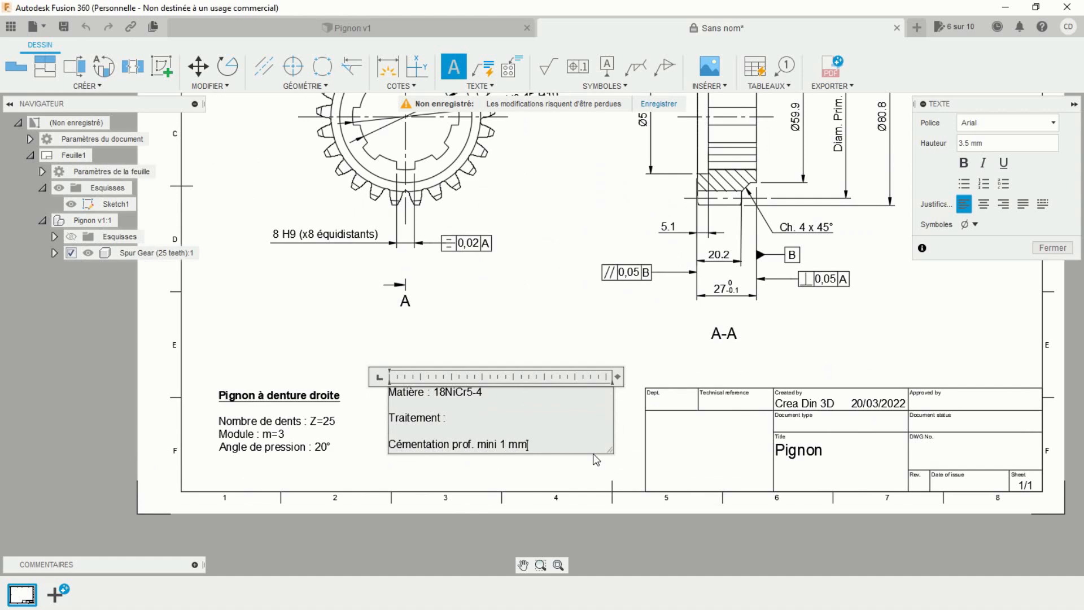
type("m")
key("Return")
type("Dureté")
Make the "Matière :" and "Traitement :" headings of the note bold and underlined, and finish the text
left_click_drag(432, 394, 388, 393)
left_click(964, 163)
left_click(1003, 163)
left_click_drag(448, 419, 389, 419)
left_click(964, 163)
left_click(1003, 164)
left_click(1052, 248)
left_click(441, 394)
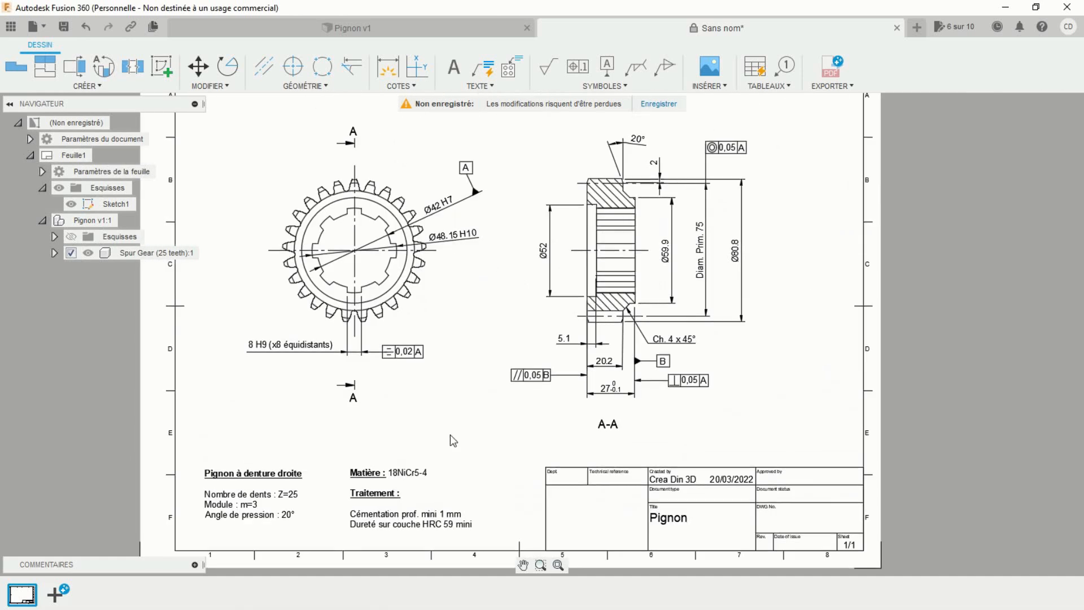